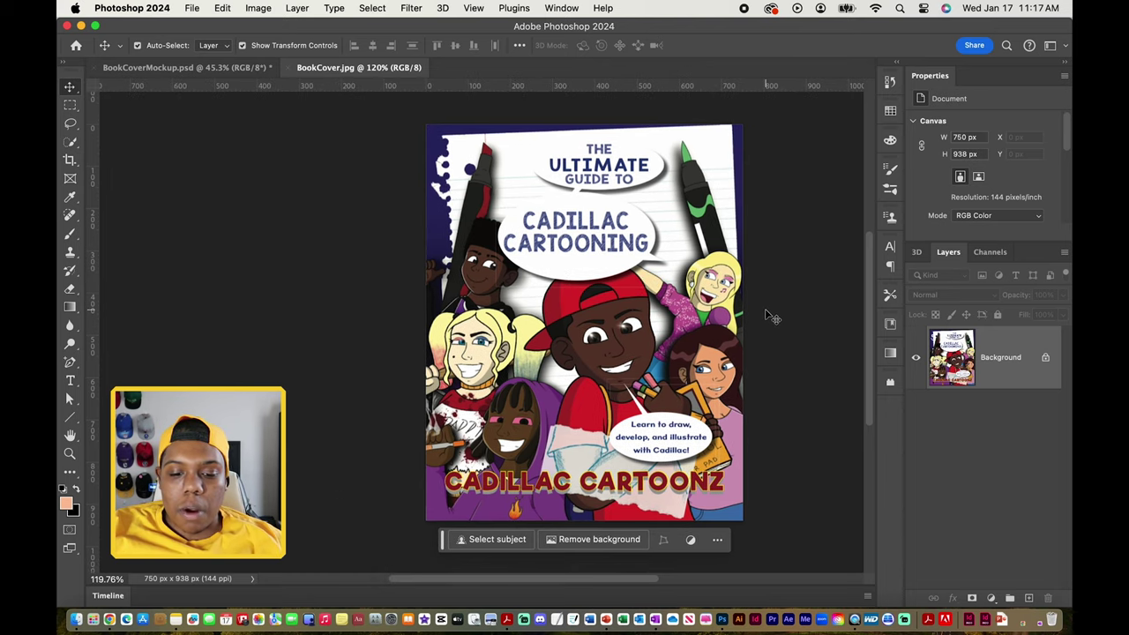
# Switch to BookCoverMockup.psd and select the white front cover on the BOOK layer with the Quick Selection tool
pyautogui.click(217, 67)
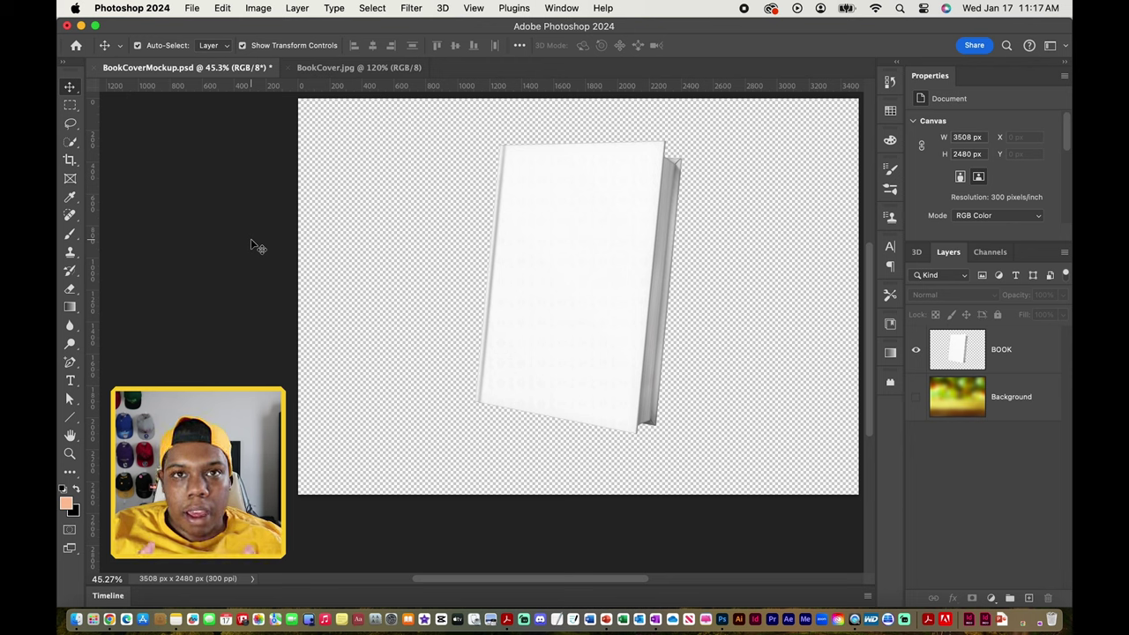
pyautogui.click(989, 353)
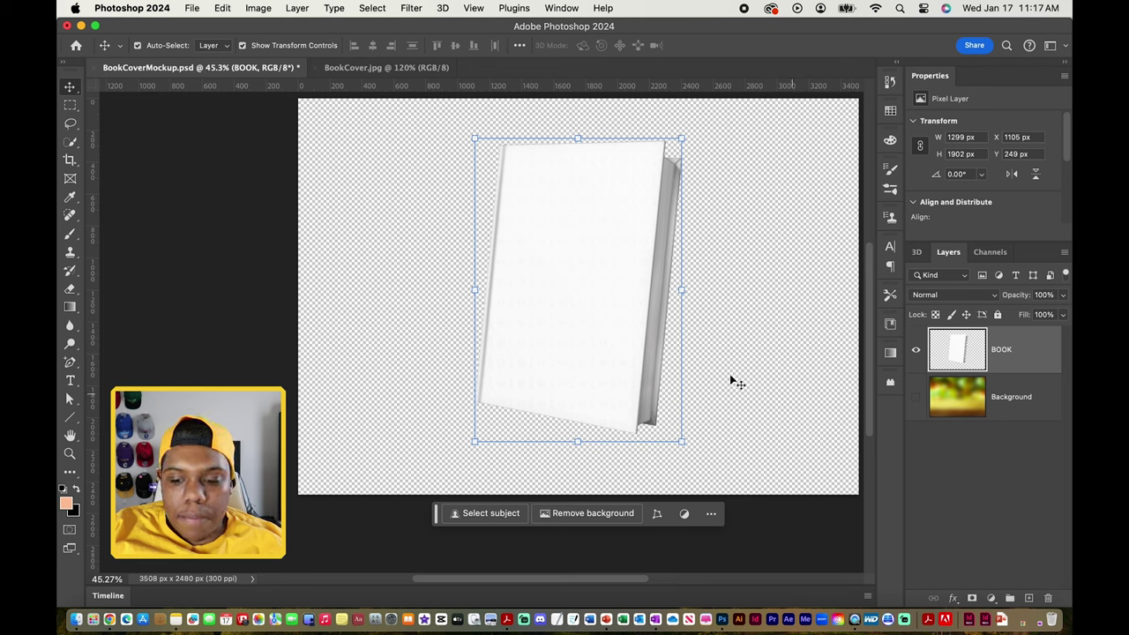
pyautogui.click(72, 142)
pyautogui.rightClick(74, 145)
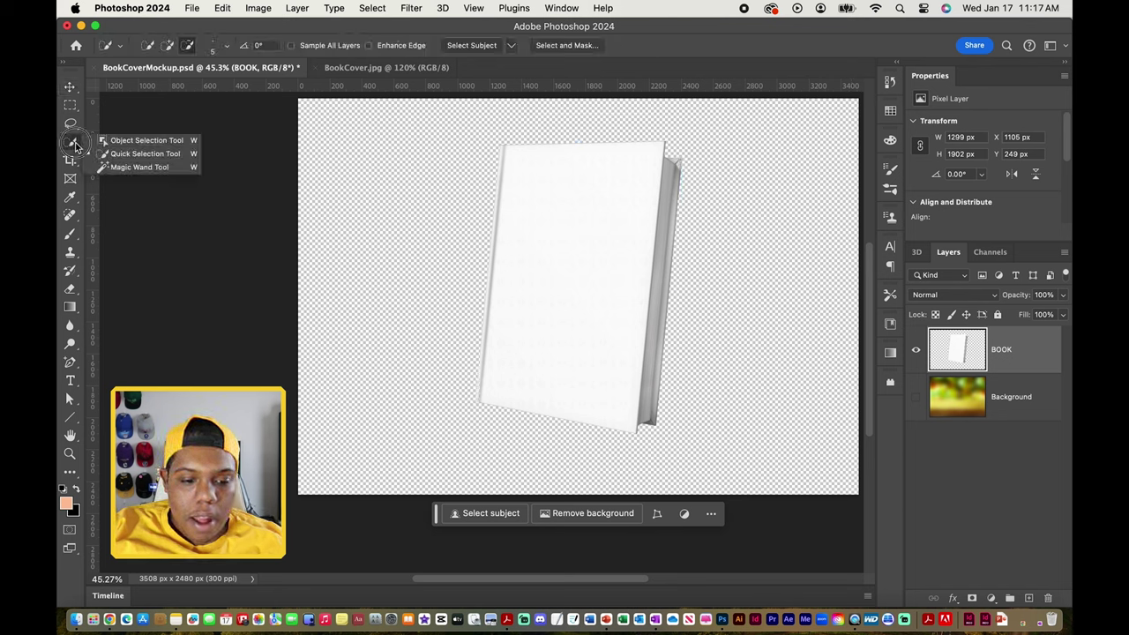
pyautogui.click(124, 155)
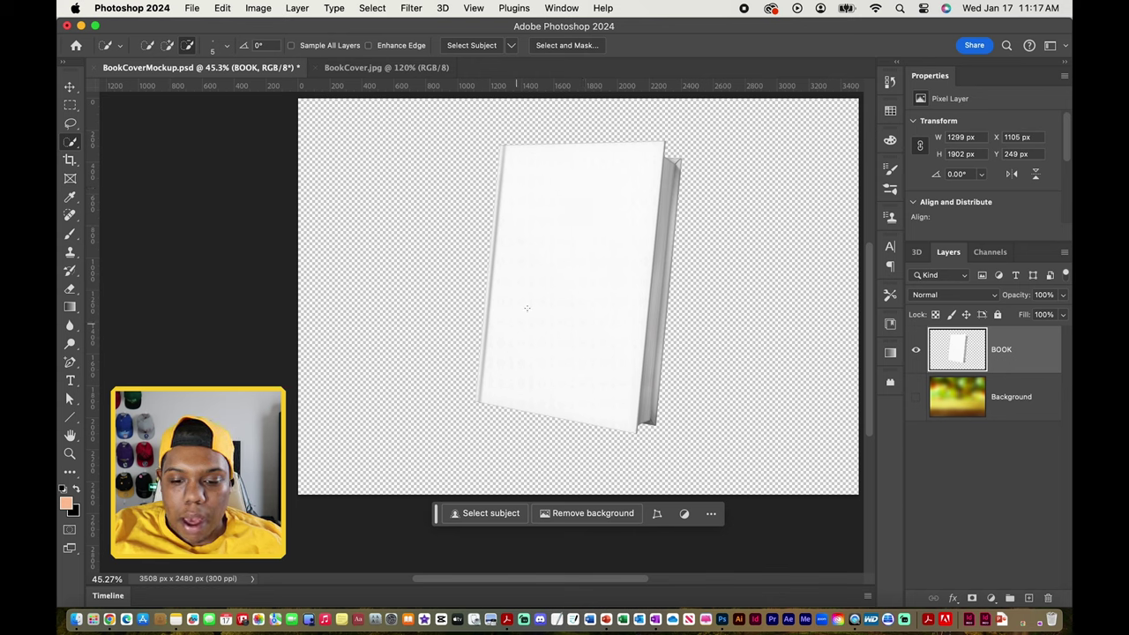
pyautogui.moveTo(566, 287)
pyautogui.mouseDown()
pyautogui.moveTo(559, 265)
pyautogui.moveTo(577, 268)
pyautogui.moveTo(545, 285)
pyautogui.moveTo(575, 242)
pyautogui.mouseUp()
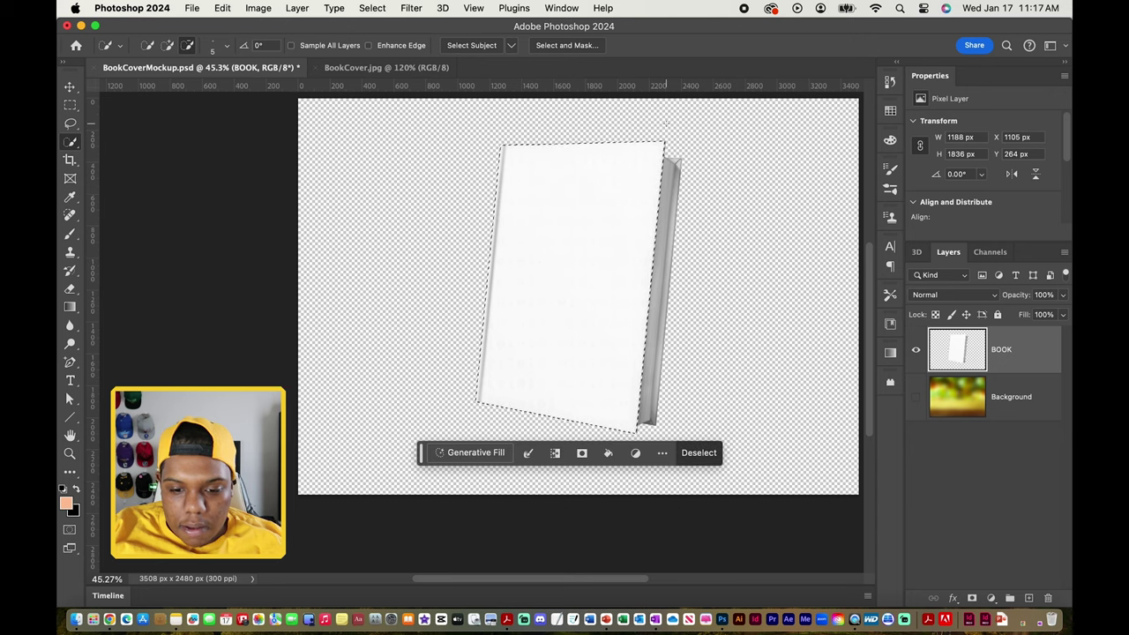
# Using the Polygonal Lasso in add-to-selection mode, trace the cover's thin grey right edge from its bottom corner to its top corner
pyautogui.scroll(5, 536, 341)
pyautogui.scroll(4, 537, 340)
pyautogui.hscroll(10, 480, 330)
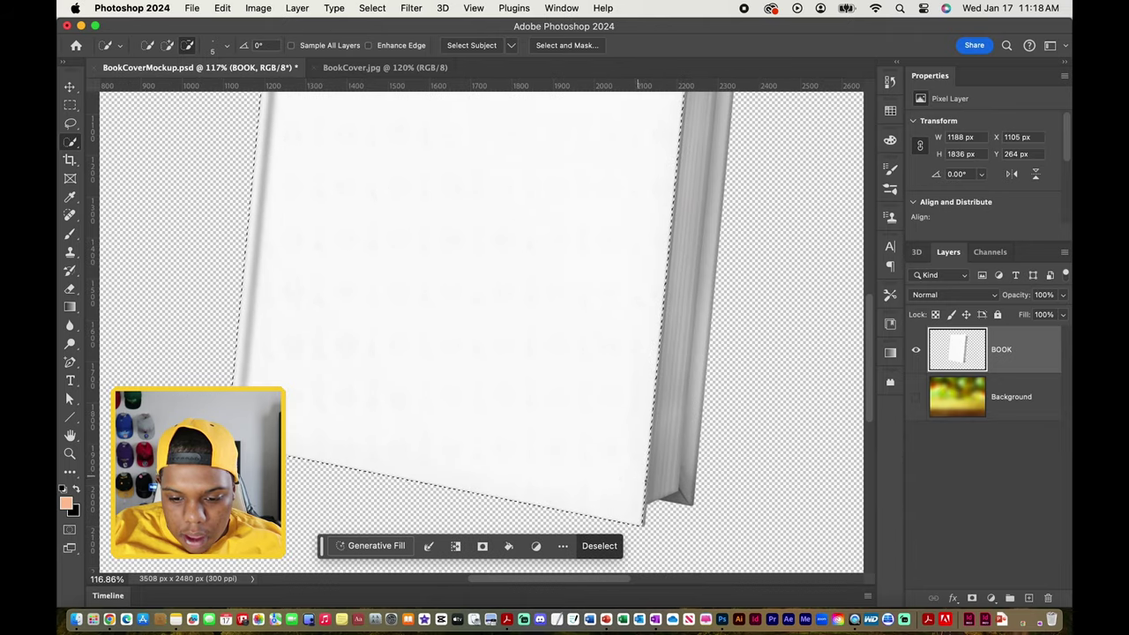
pyautogui.scroll(8, 479, 306)
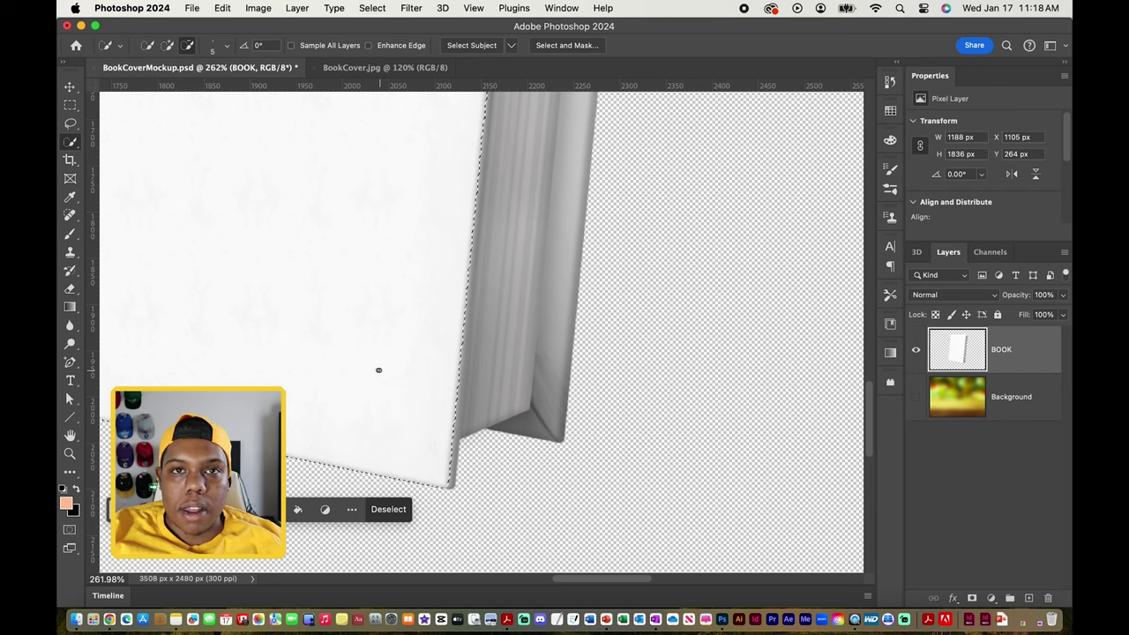
pyautogui.click(71, 125)
pyautogui.rightClick(78, 128)
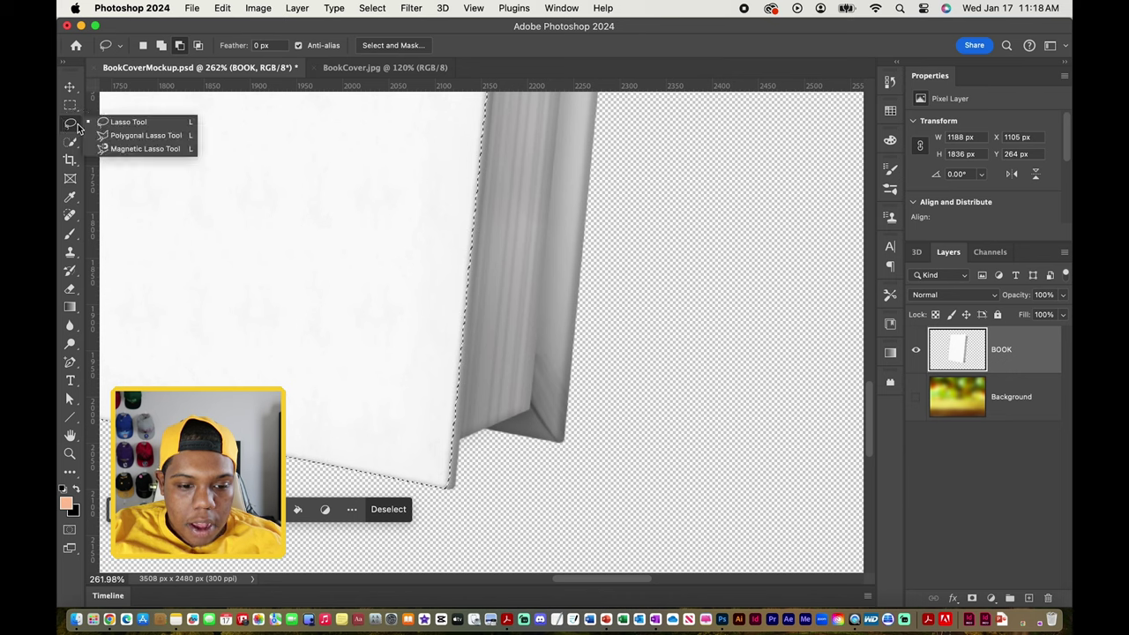
pyautogui.click(106, 136)
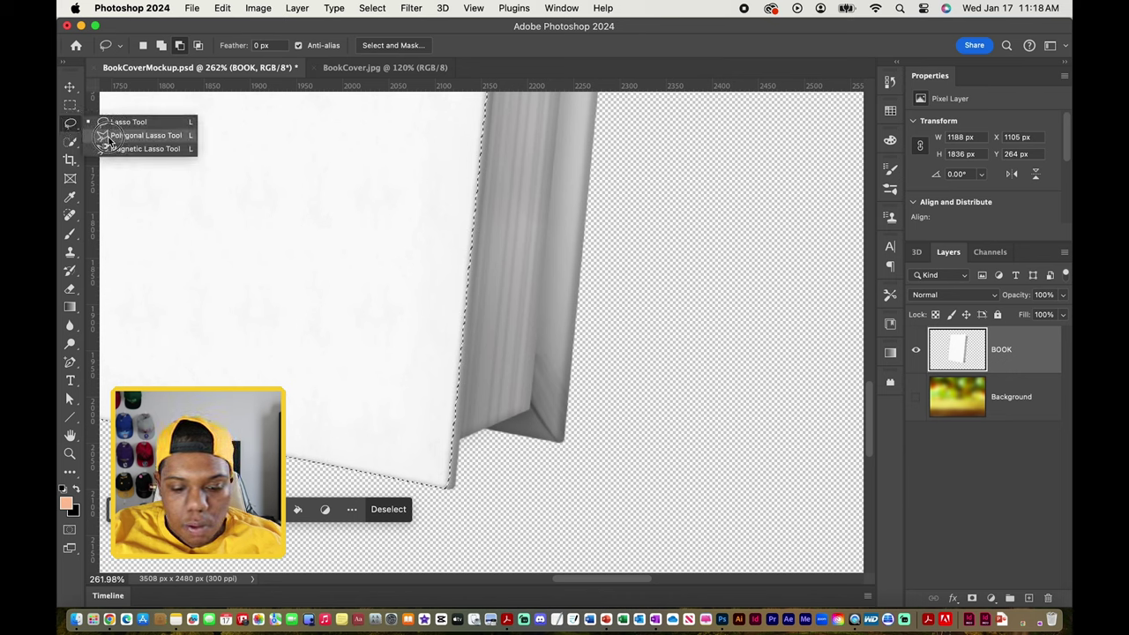
pyautogui.press('shift')
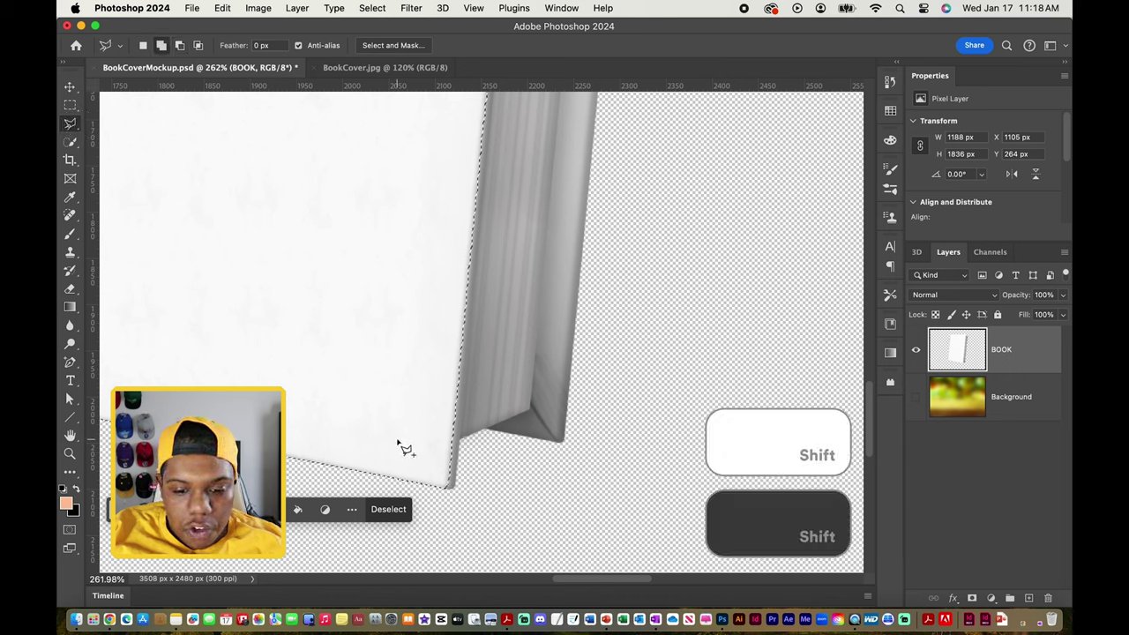
pyautogui.click(448, 491)
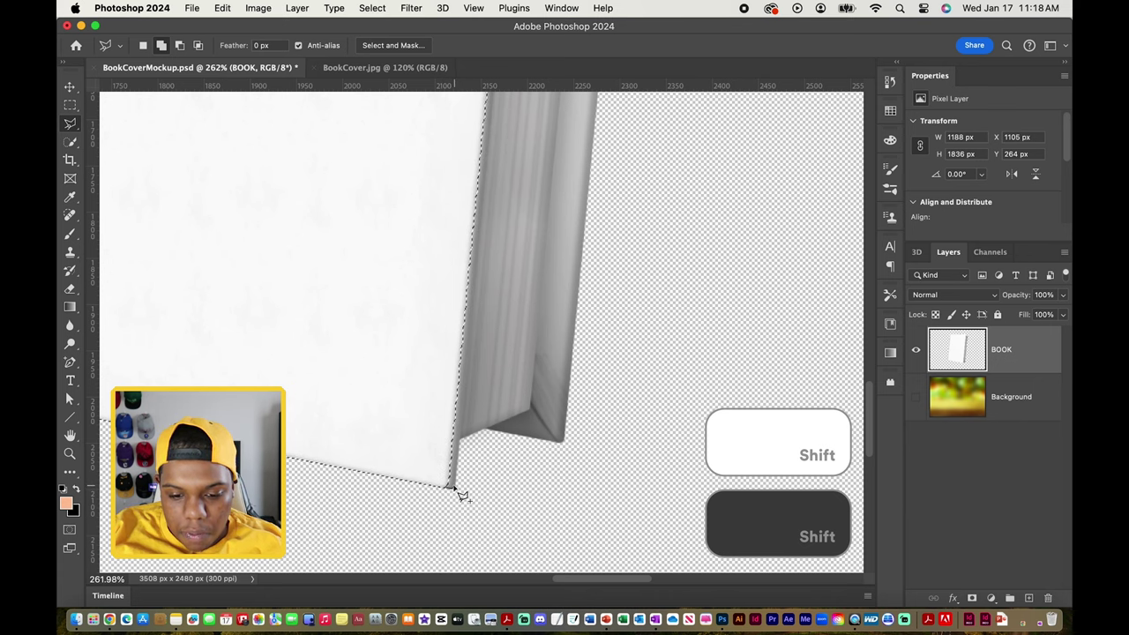
pyautogui.scroll(10, 479, 435)
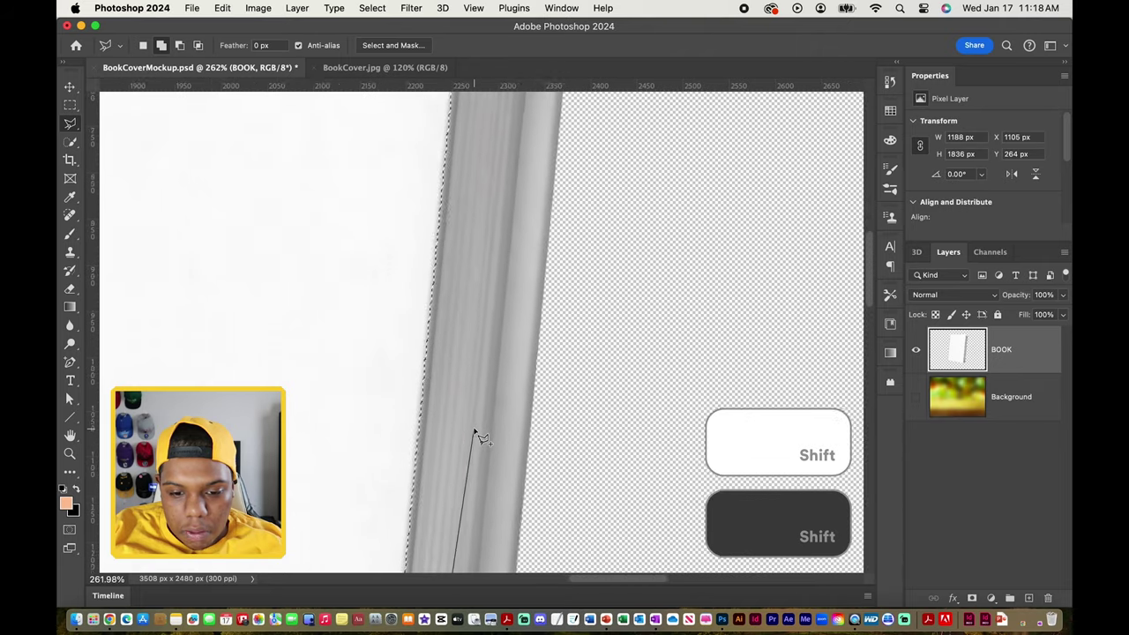
pyautogui.scroll(10, 479, 436)
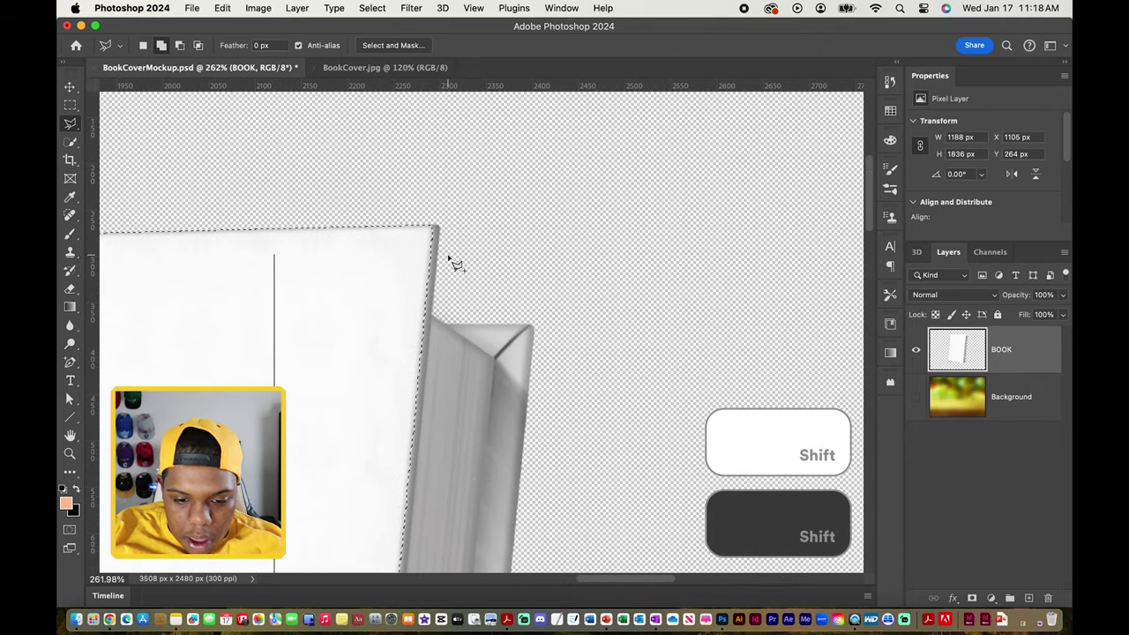
pyautogui.click(437, 232)
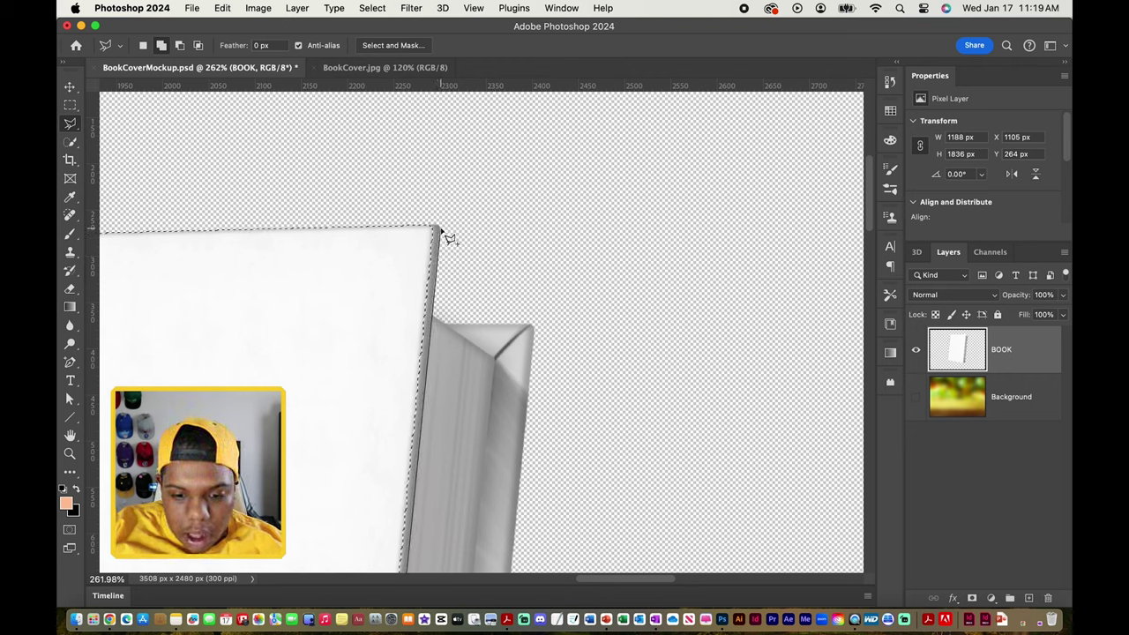
# Bring the lasso outline back through the cover's interior and close it at the bottom corner, adding the edge strip to the selection
pyautogui.scroll(2, 443, 231)
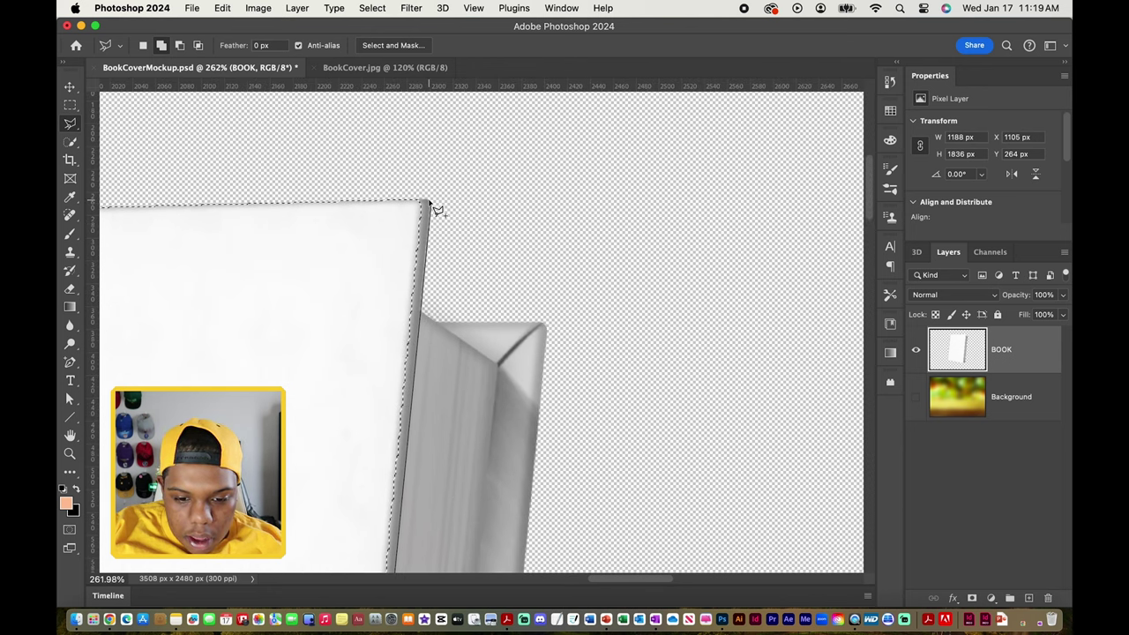
pyautogui.click(412, 212)
pyautogui.click(367, 282)
pyautogui.scroll(-10, 368, 283)
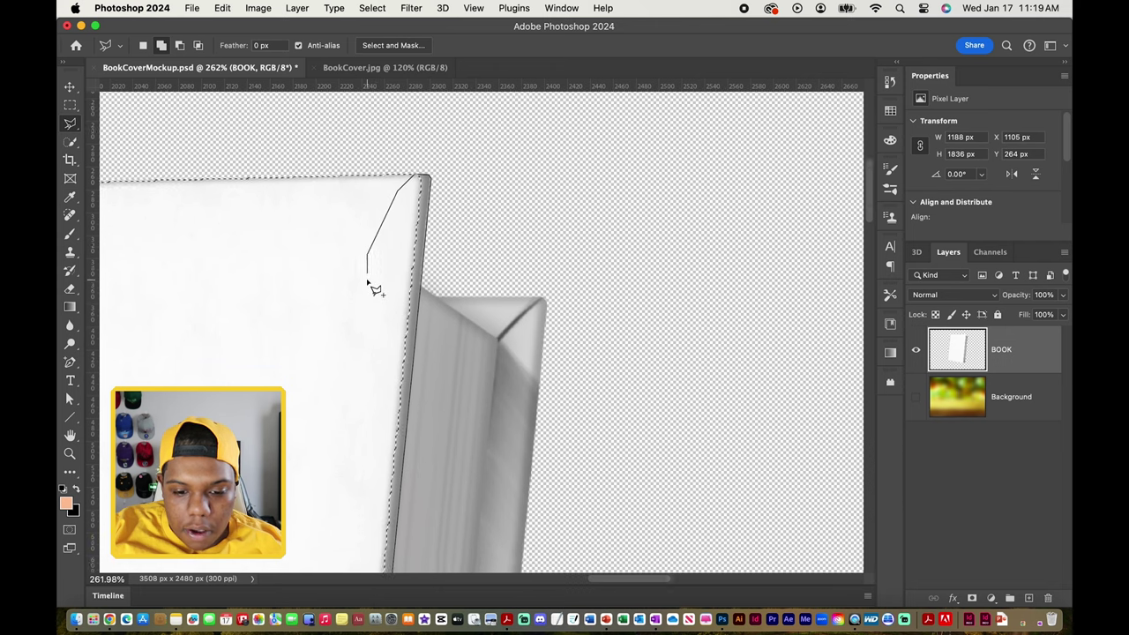
pyautogui.scroll(-8, 367, 282)
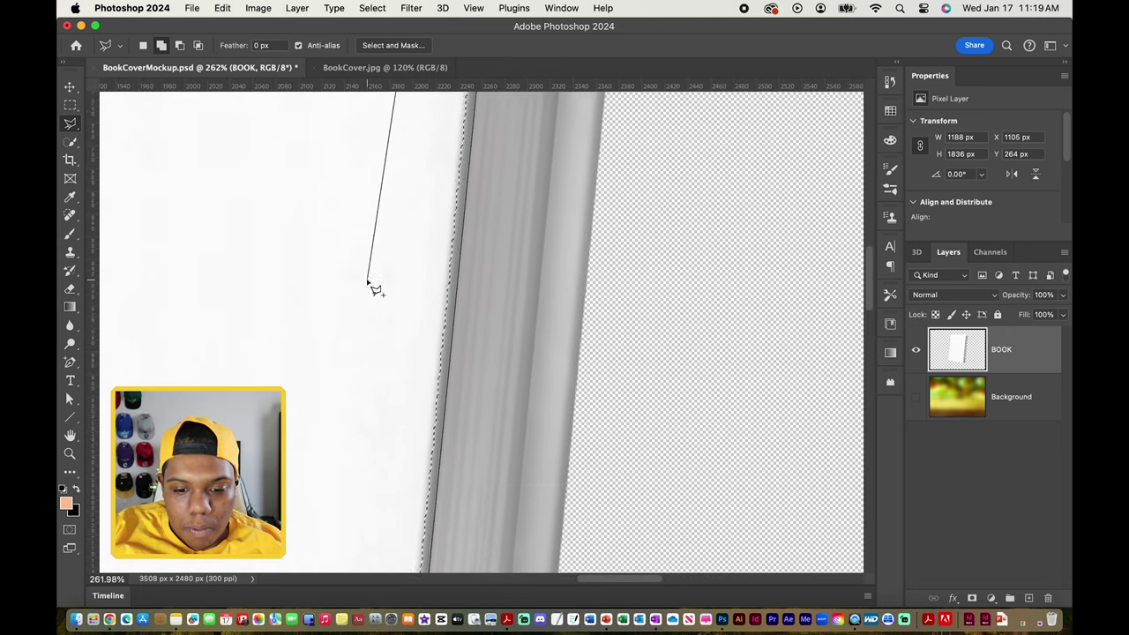
pyautogui.scroll(-3, 368, 283)
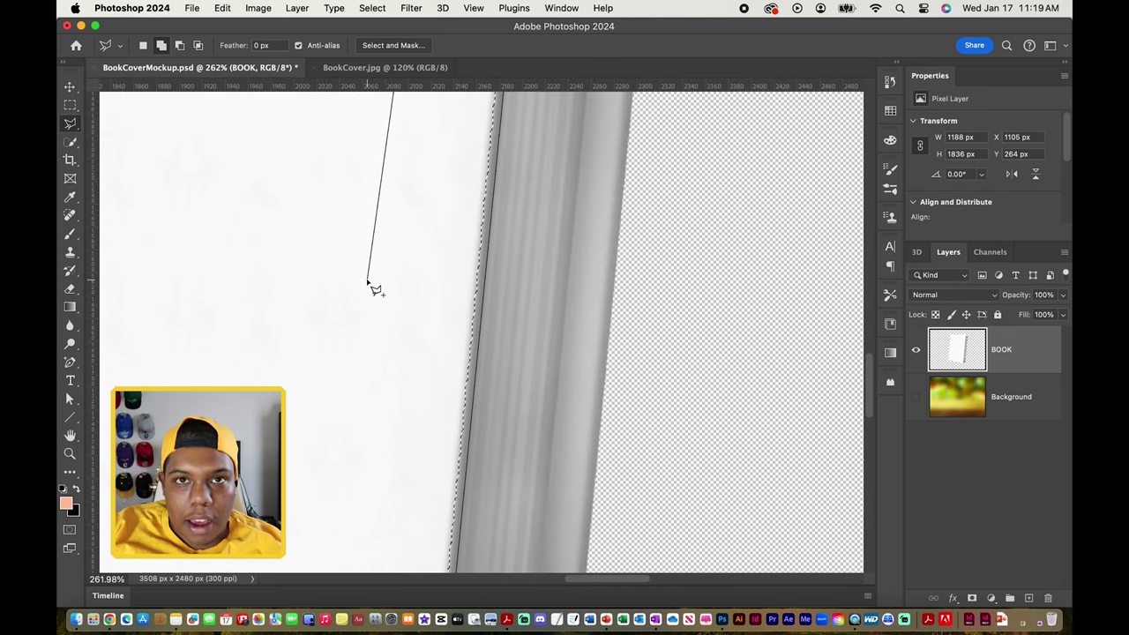
pyautogui.scroll(-8, 368, 282)
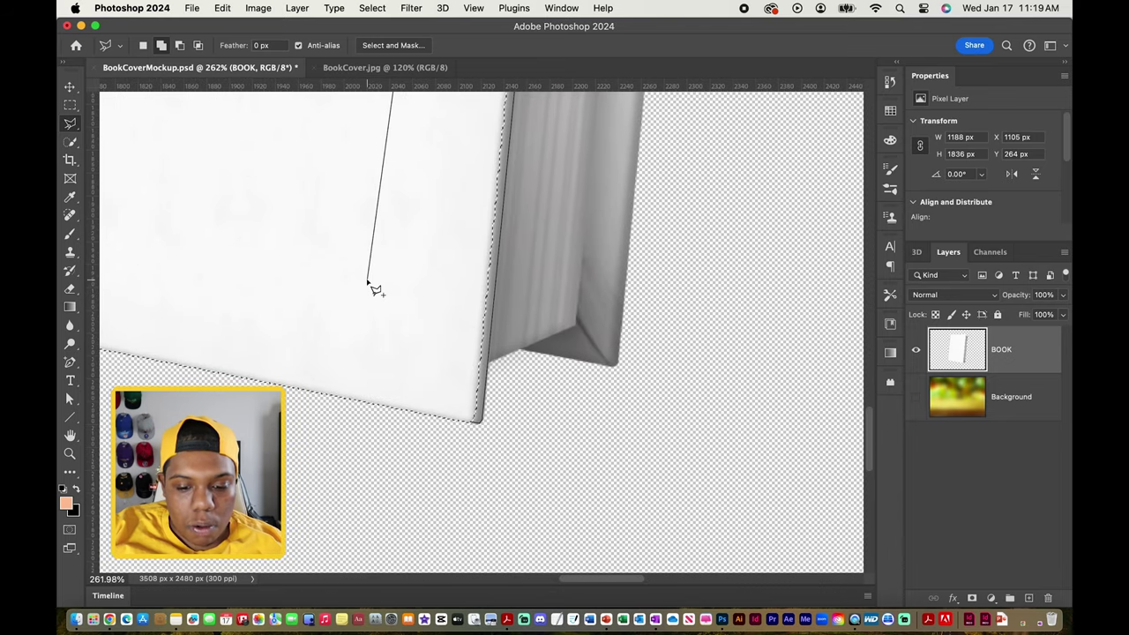
pyautogui.click(476, 425)
# Examine the selection outline along the front cover's edges and corners for accuracy
pyautogui.scroll(2, 479, 428)
pyautogui.scroll(-3, 545, 382)
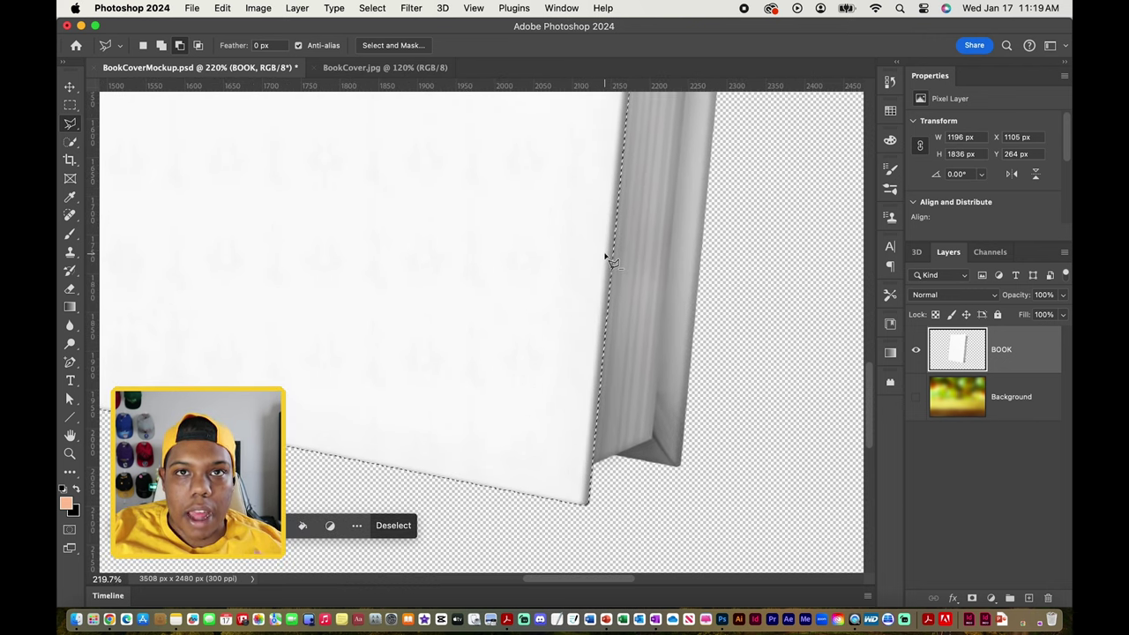
pyautogui.scroll(-5, 605, 252)
pyautogui.hscroll(3, 485, 267)
pyautogui.scroll(1, 485, 267)
pyautogui.scroll(3, 485, 267)
pyautogui.scroll(-1, 398, 244)
pyautogui.hscroll(1, 398, 244)
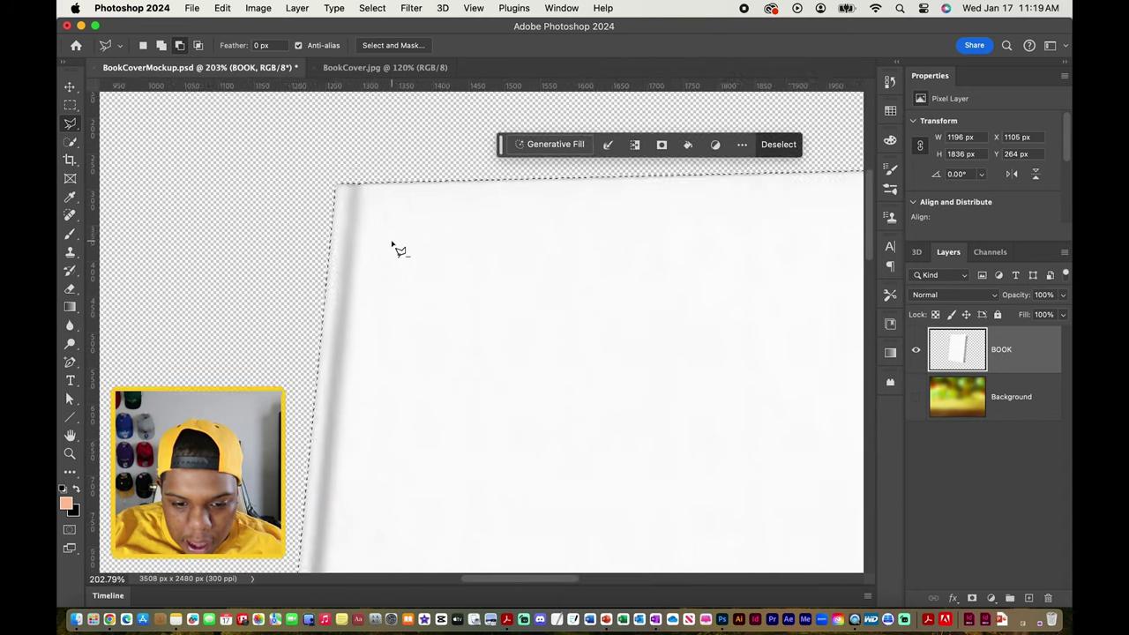
pyautogui.scroll(-1, 397, 249)
pyautogui.hscroll(6, 398, 249)
pyautogui.scroll(2, 398, 249)
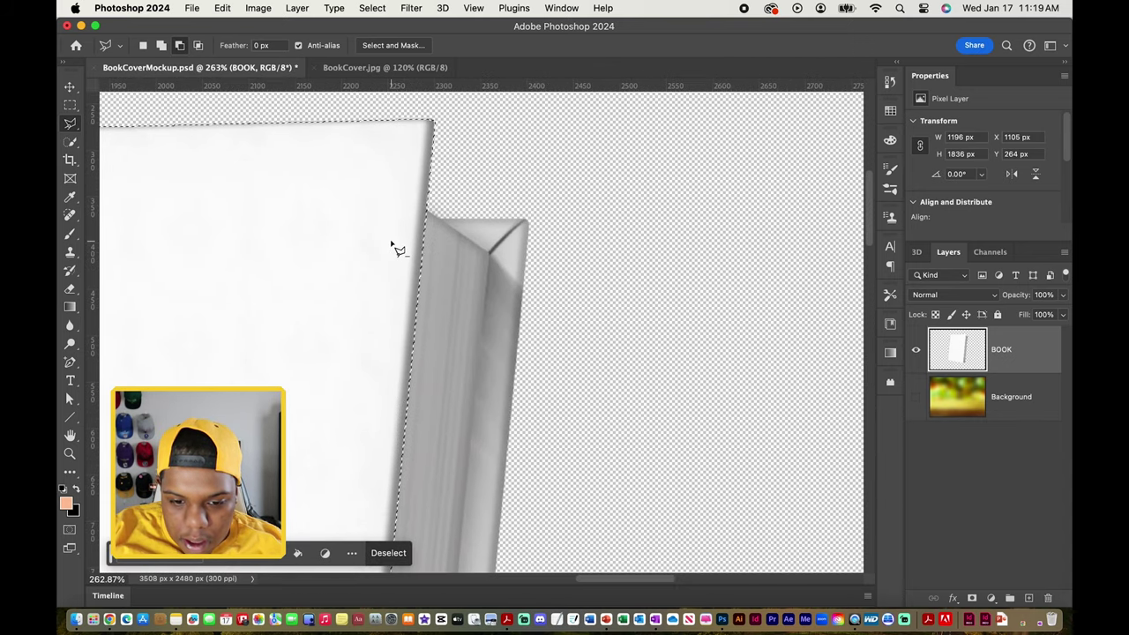
pyautogui.hscroll(-2, 397, 249)
pyautogui.scroll(-4, 398, 249)
pyautogui.scroll(1, 398, 249)
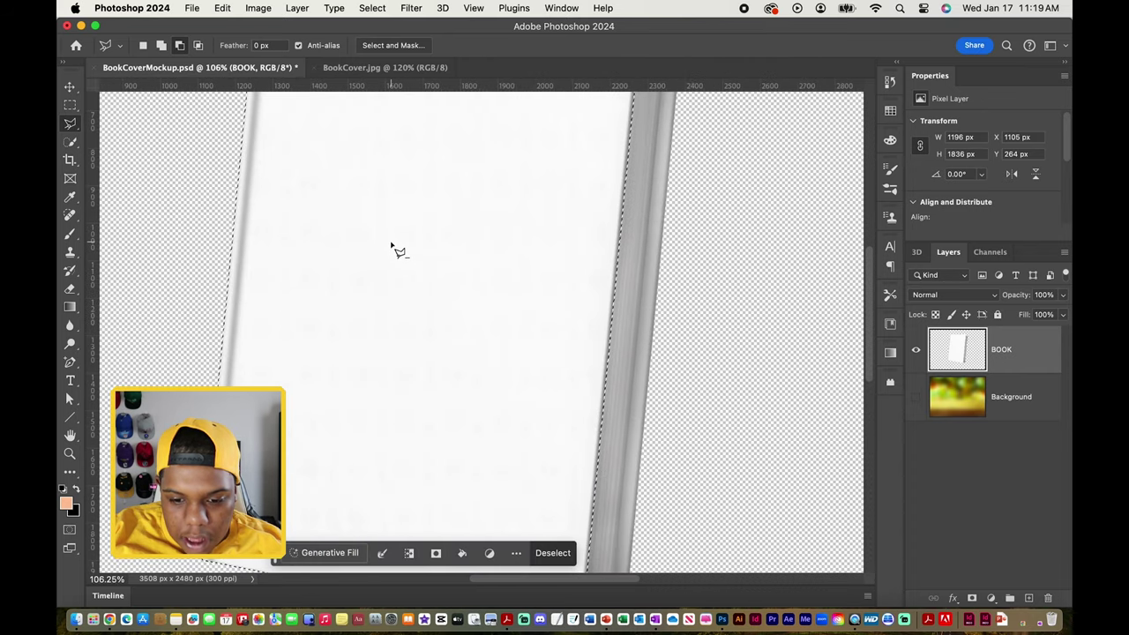
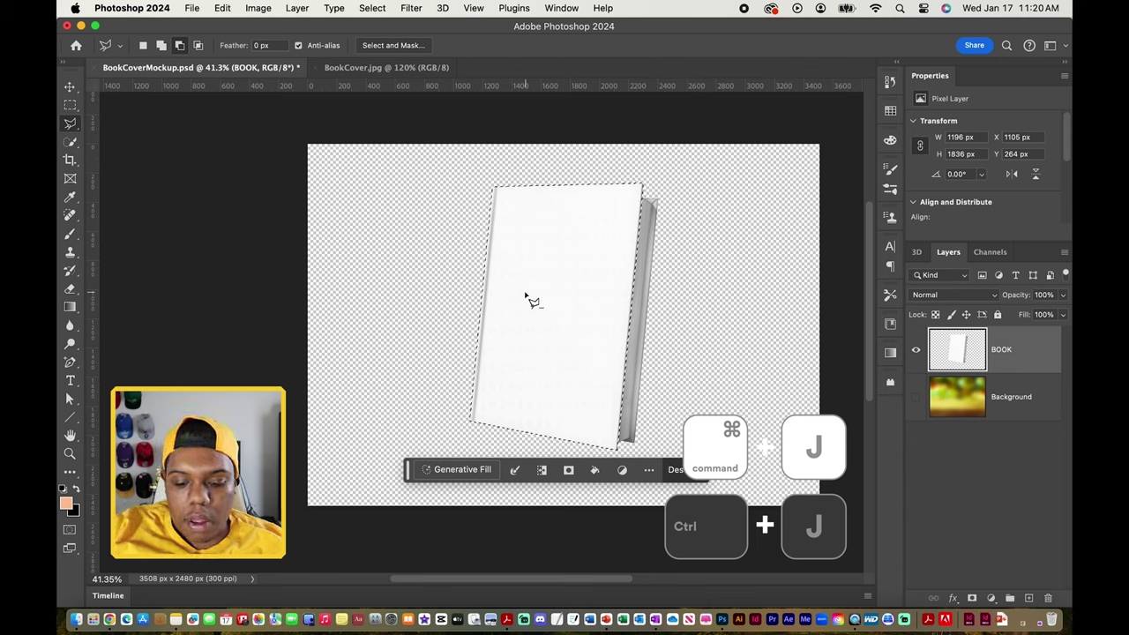
# Copy the selected front cover onto its own new layer, and leave no layer selected
pyautogui.press('super+j')
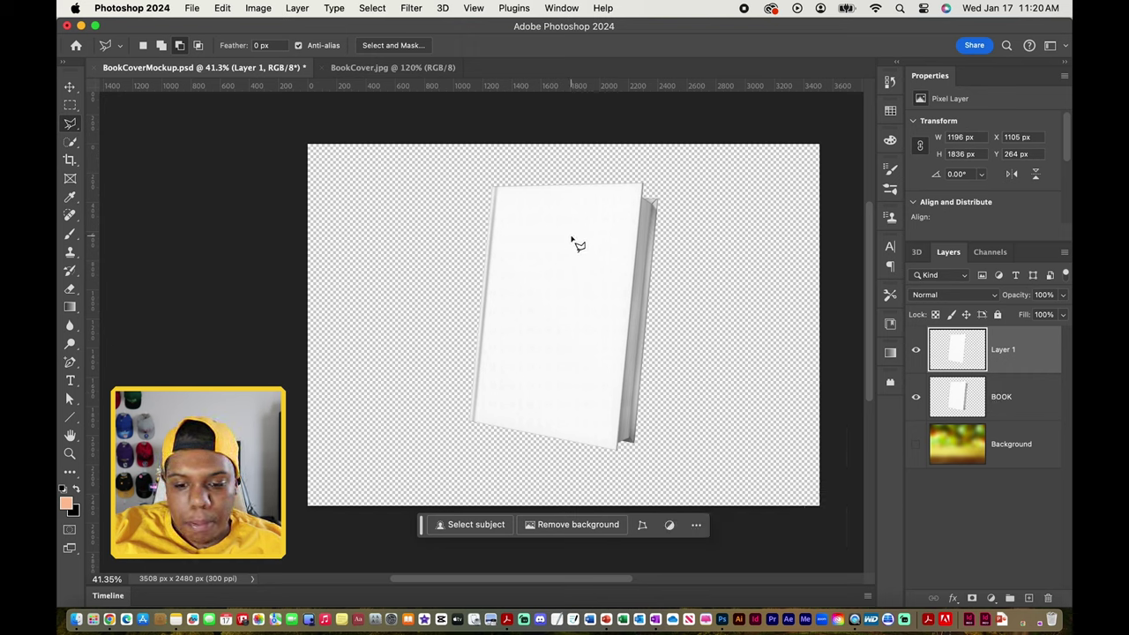
pyautogui.press('v')
pyautogui.click(1012, 541)
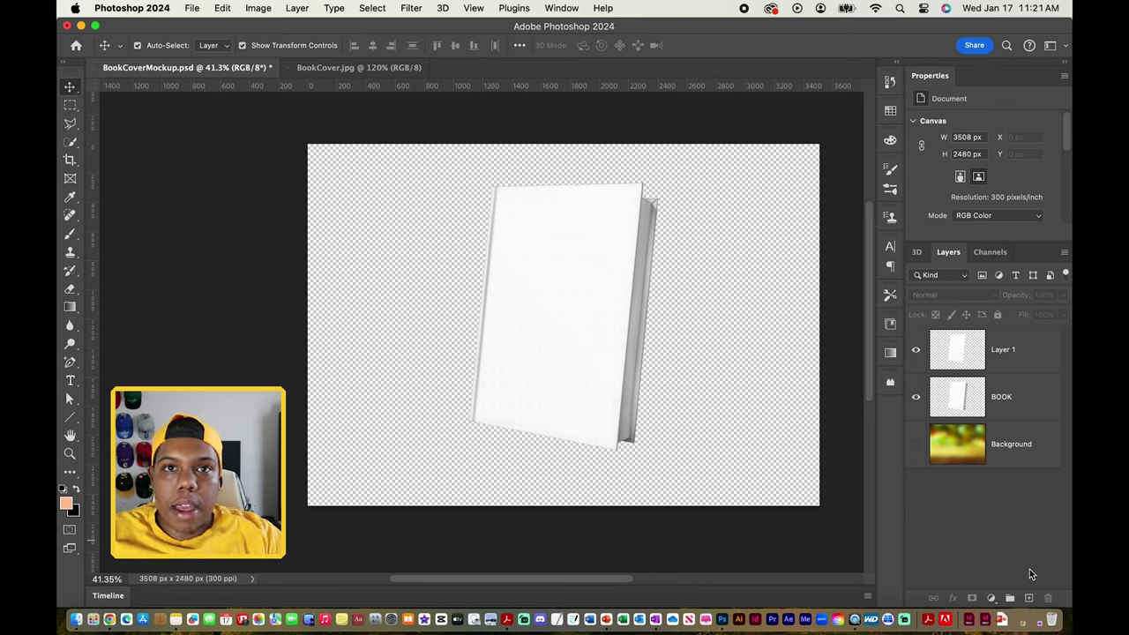
# Add an empty layer above the copied cover layer and clip it to that layer with a clipping mask
pyautogui.click(1014, 364)
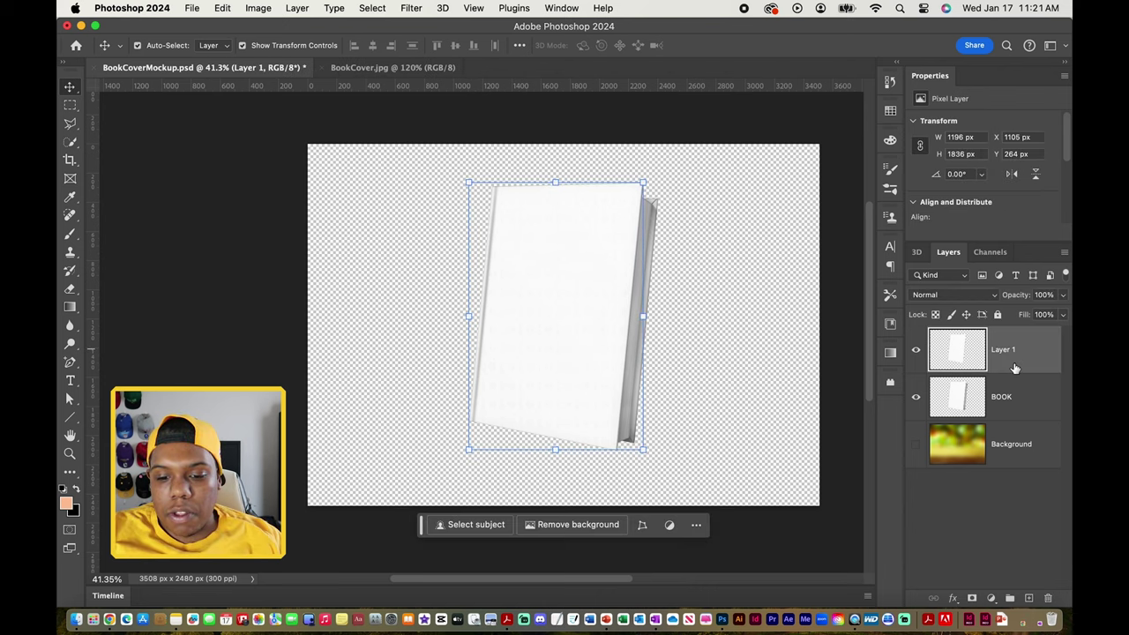
pyautogui.click(1032, 599)
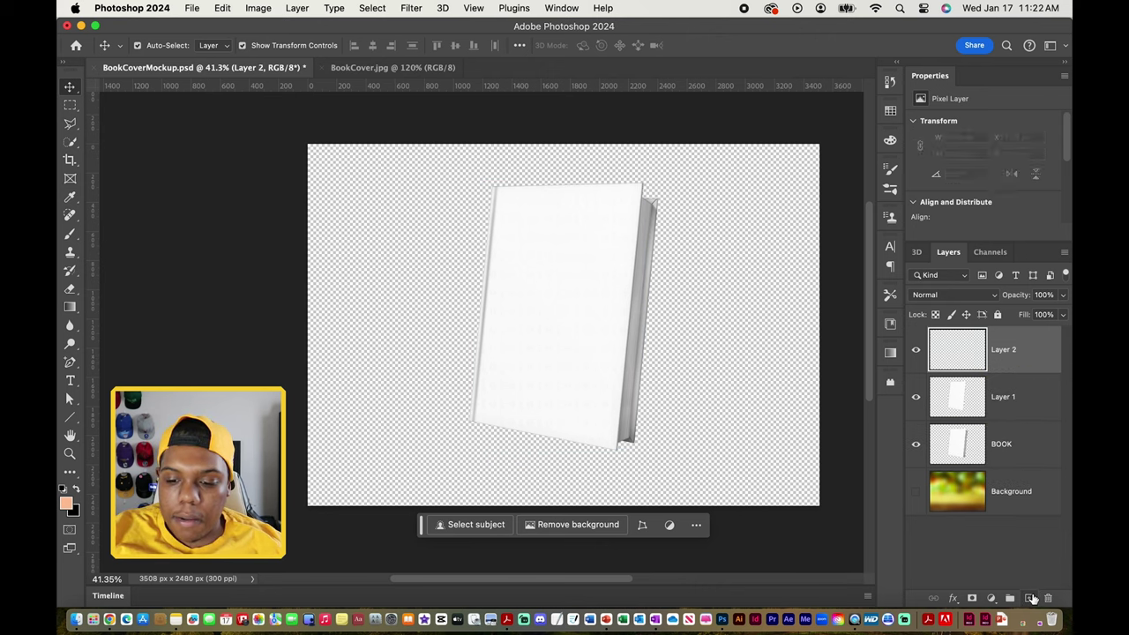
pyautogui.click(1046, 540)
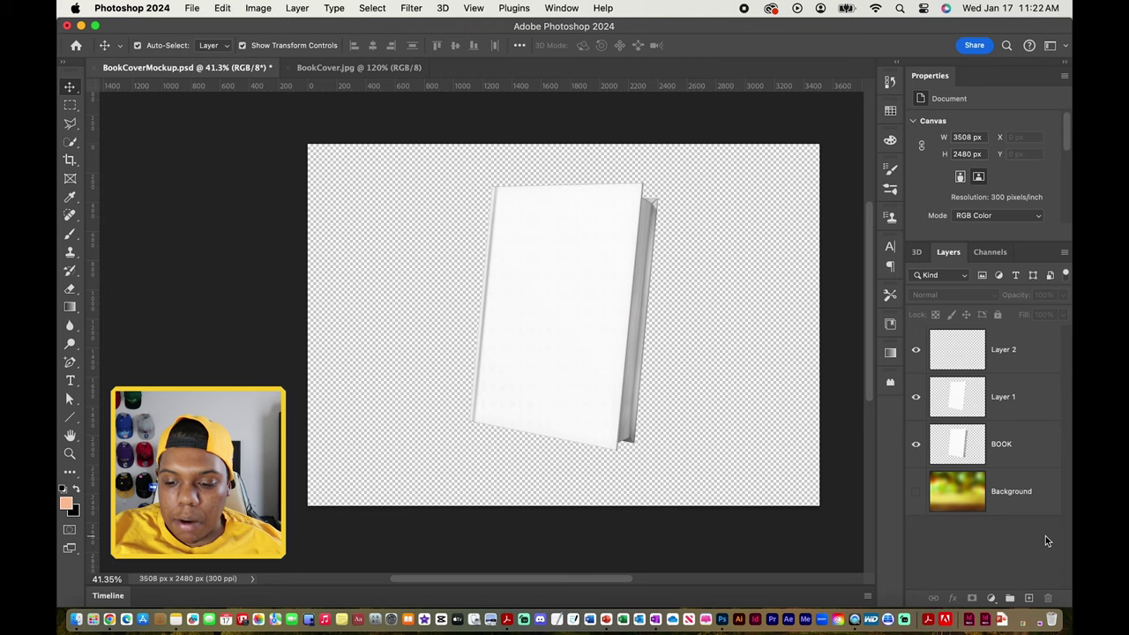
pyautogui.click(1030, 349)
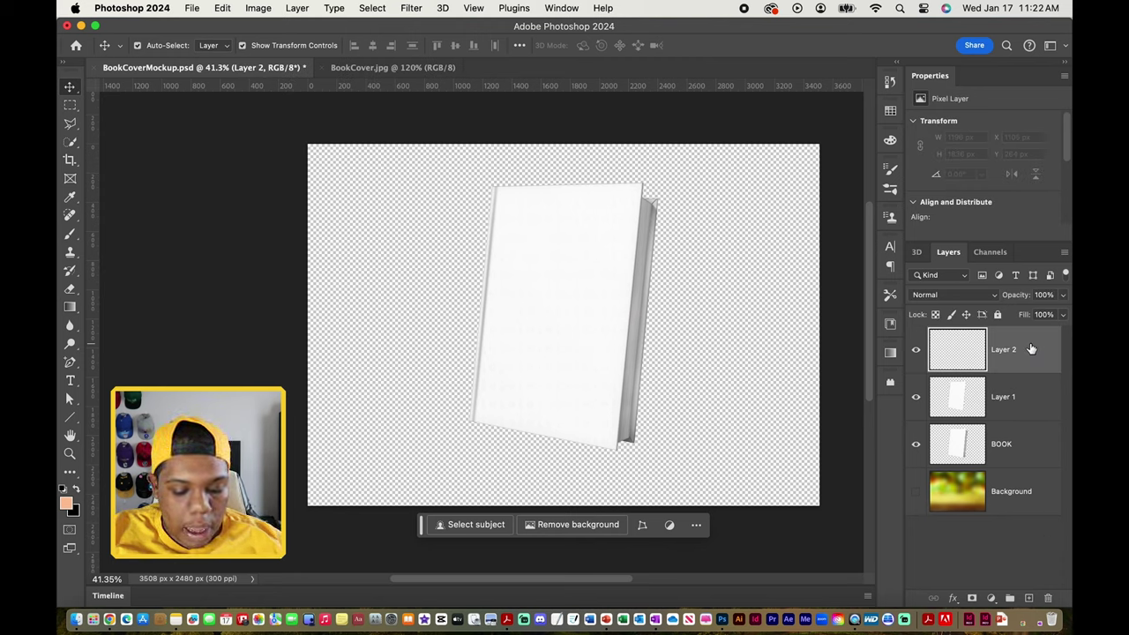
pyautogui.press('alt')
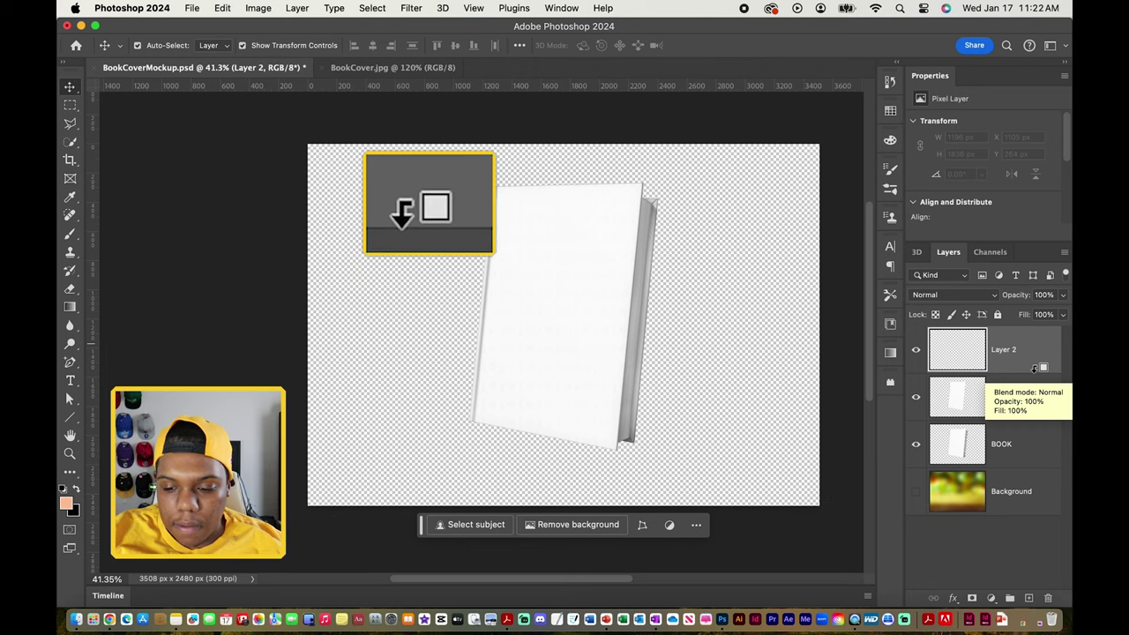
pyautogui.keyDown('alt'); pyautogui.click(1033, 369); pyautogui.keyUp('alt')
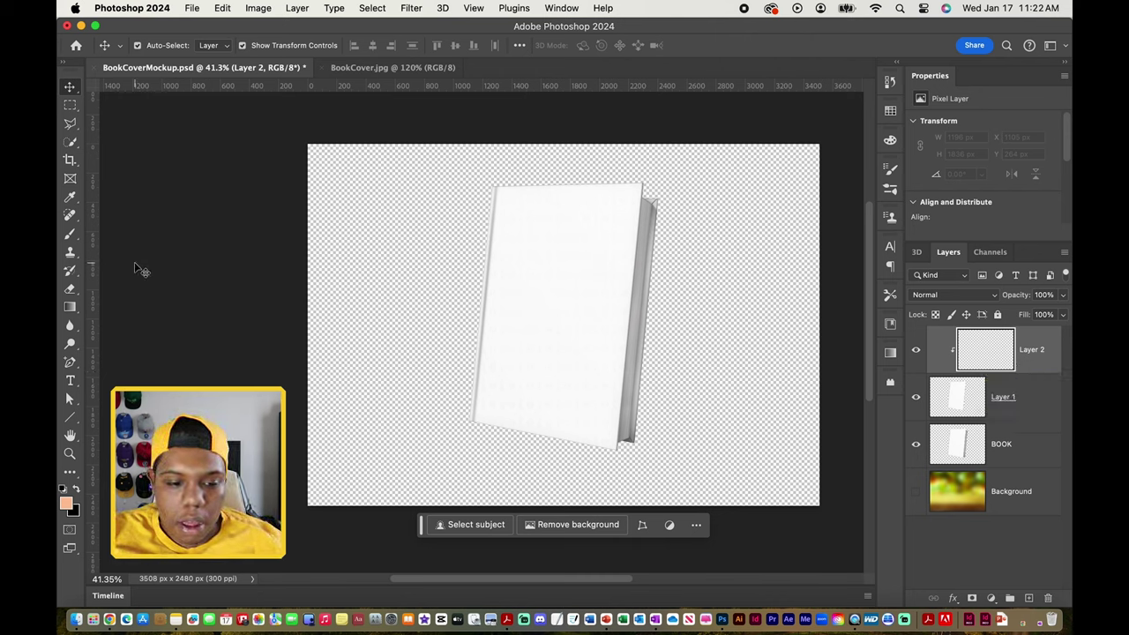
# Test the clipping mask with freehand peach Brush strokes across the cover on the clipped layer, and undo the test
pyautogui.click(71, 234)
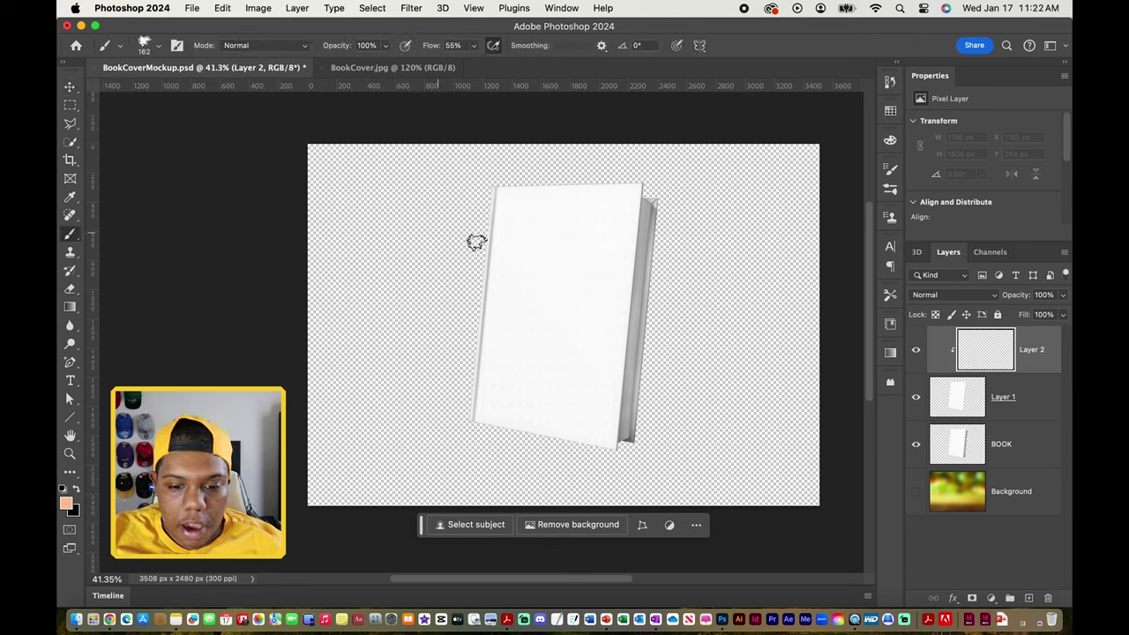
pyautogui.moveTo(448, 227)
pyautogui.mouseDown()
pyautogui.moveTo(511, 229)
pyautogui.moveTo(698, 278)
pyautogui.moveTo(389, 268)
pyautogui.moveTo(706, 329)
pyautogui.moveTo(459, 323)
pyautogui.moveTo(709, 383)
pyautogui.moveTo(412, 326)
pyautogui.moveTo(722, 411)
pyautogui.moveTo(553, 367)
pyautogui.moveTo(422, 351)
pyautogui.moveTo(664, 392)
pyautogui.moveTo(391, 331)
pyautogui.moveTo(665, 346)
pyautogui.moveTo(416, 286)
pyautogui.moveTo(748, 309)
pyautogui.mouseUp()
pyautogui.click(965, 398)
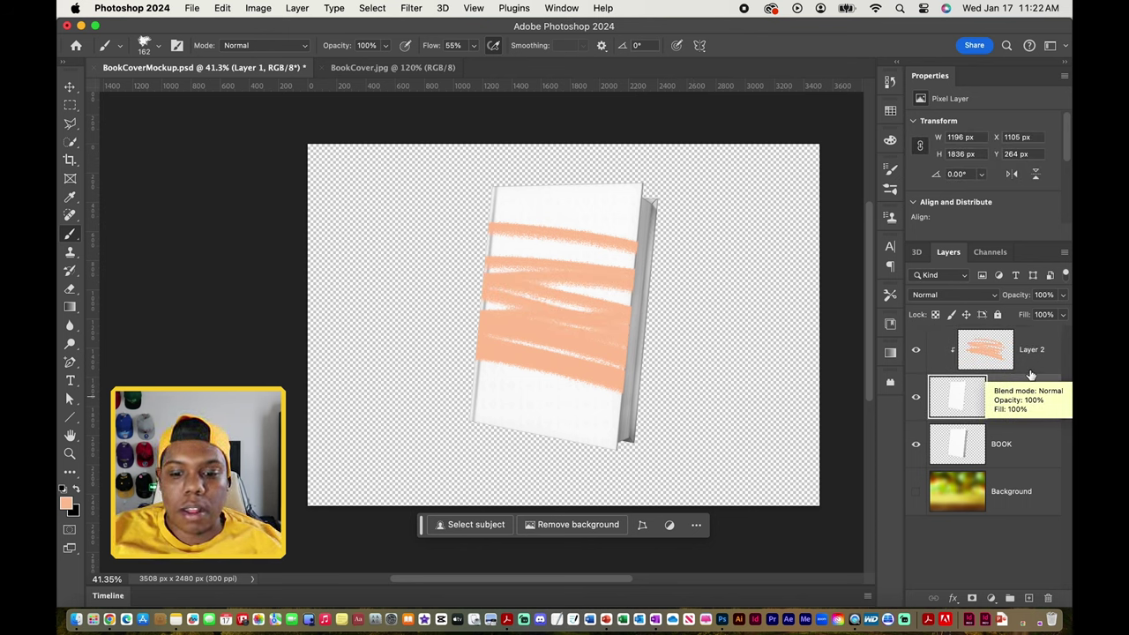
pyautogui.press('super+z')
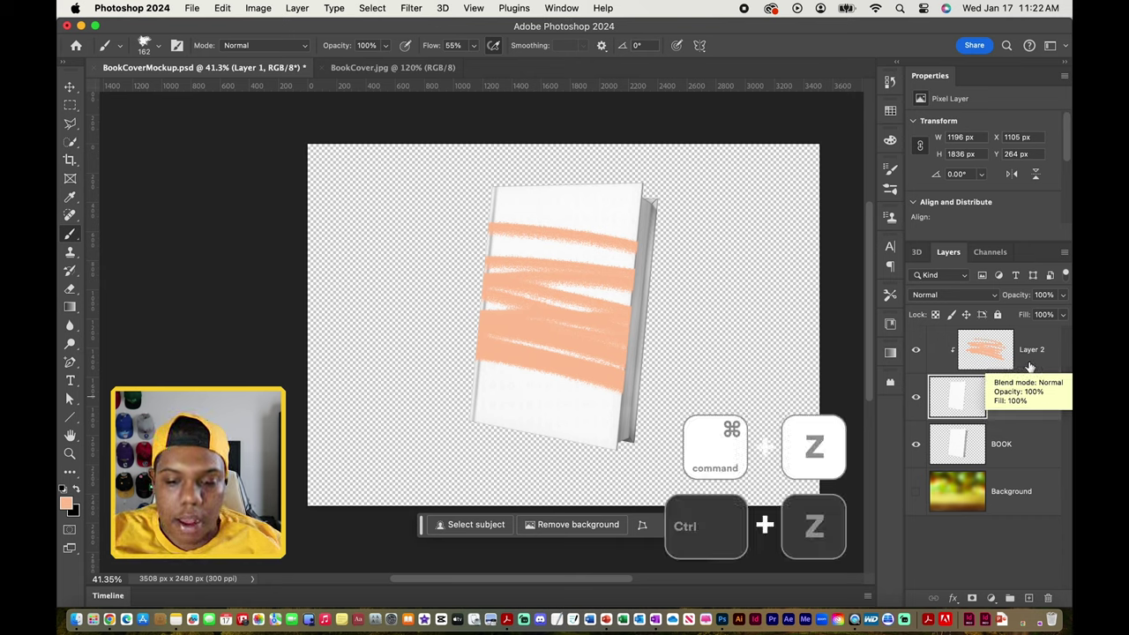
# Undo the peach test strokes, make the empty clipped Layer 2 active, and switch to the Move tool
pyautogui.press('super+z')
pyautogui.click(1028, 365)
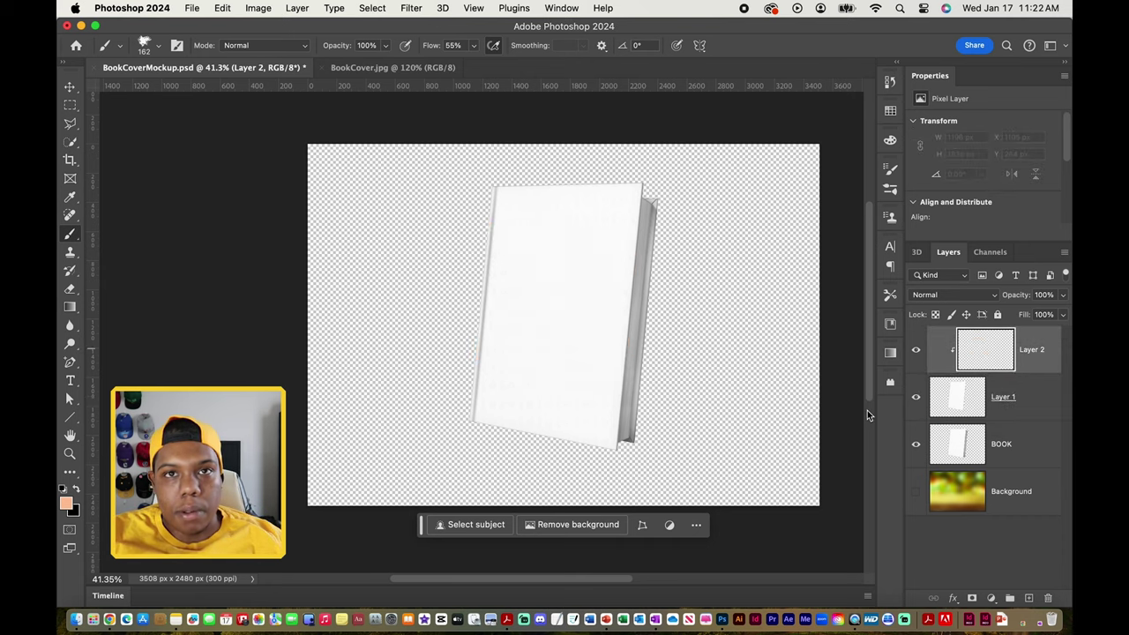
pyautogui.press('v')
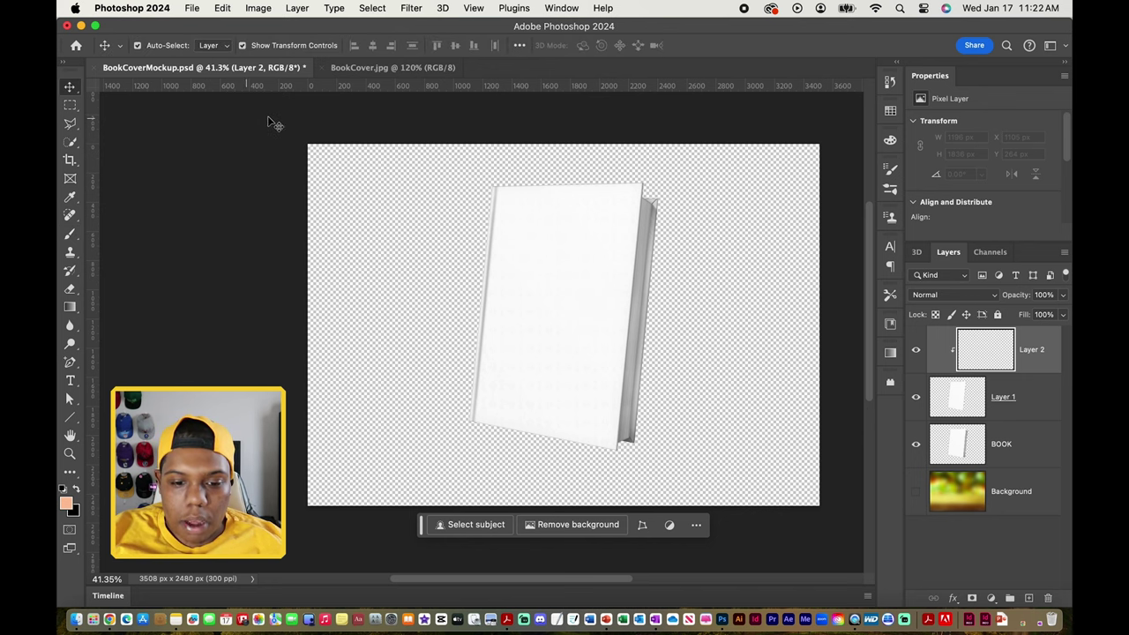
# Copy the entire BookCover.jpg artwork and return to the BookCoverMockup.psd document
pyautogui.click(402, 71)
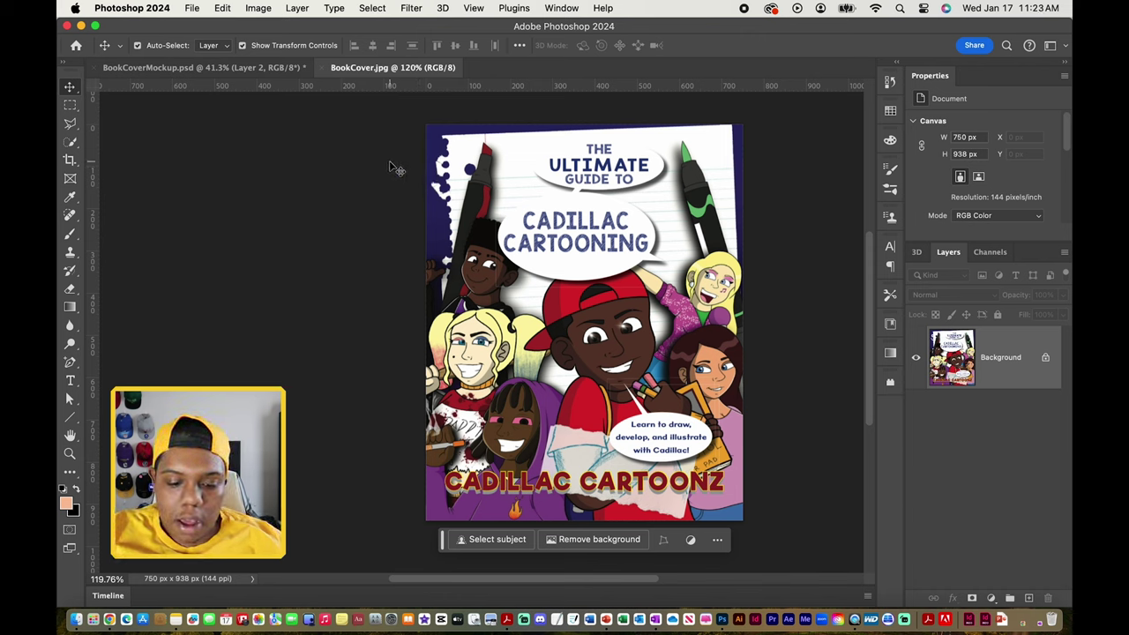
pyautogui.press('super+a')
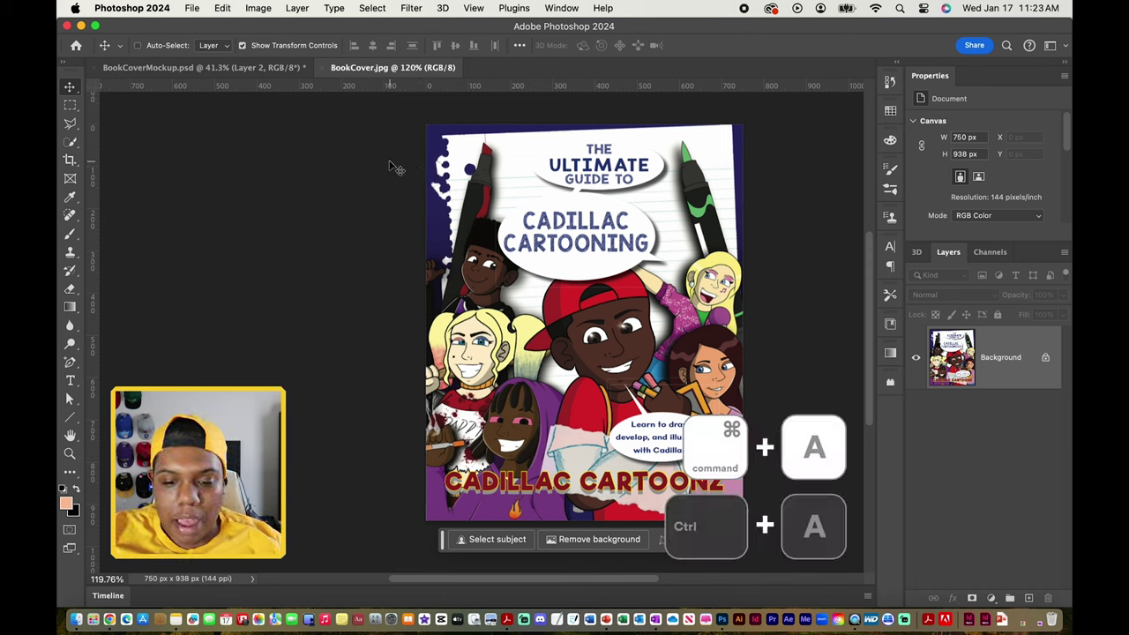
pyautogui.press('super+a')
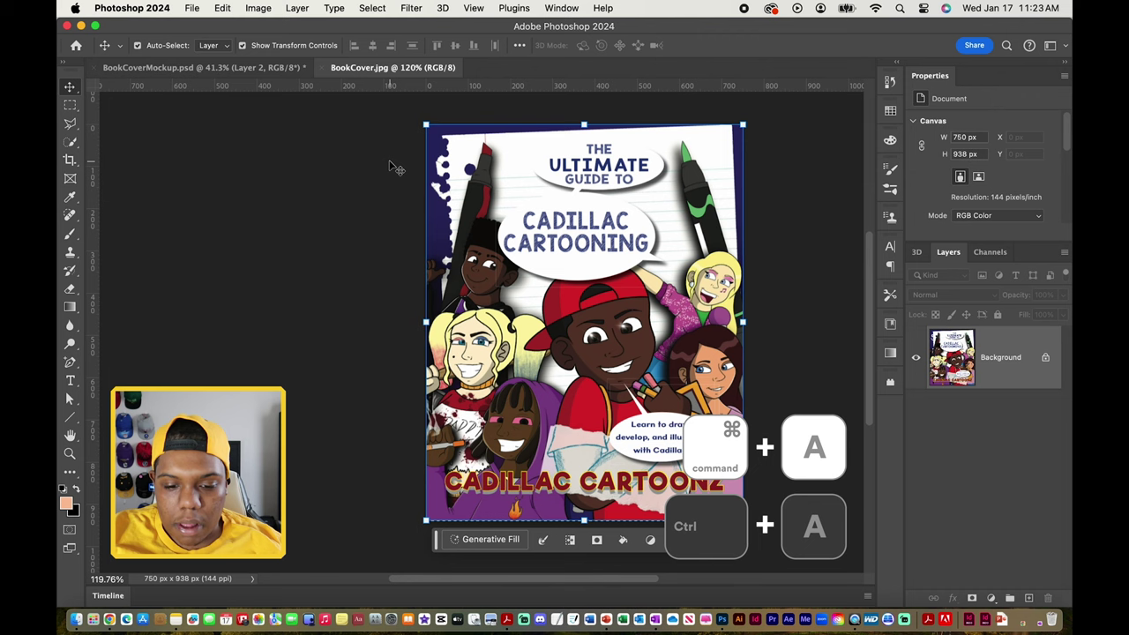
pyautogui.press('super+c')
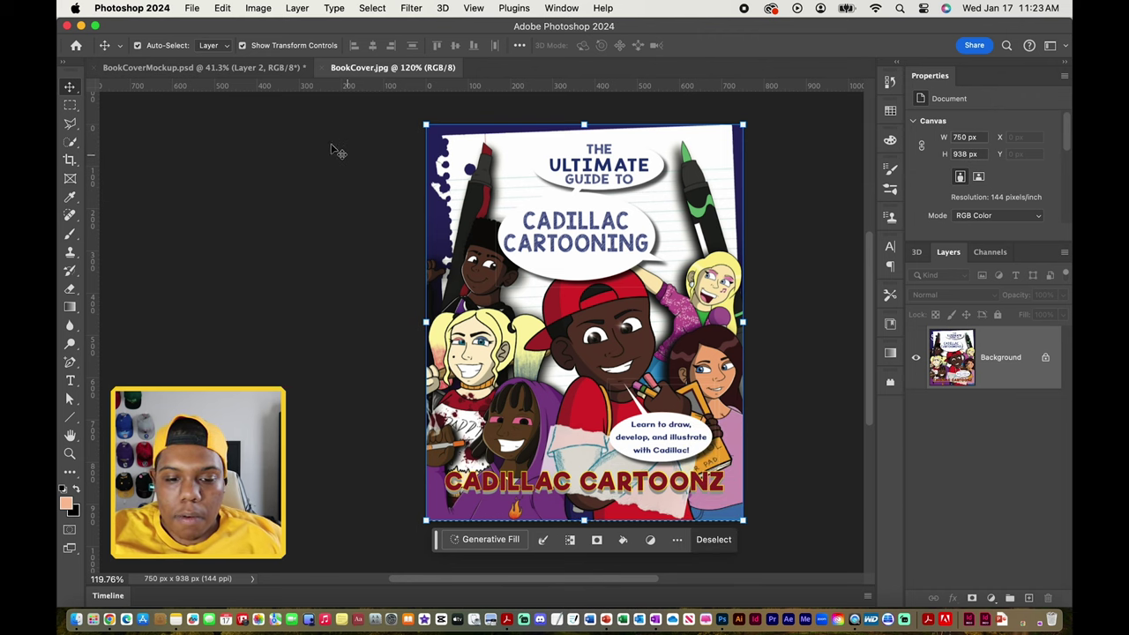
pyautogui.click(243, 68)
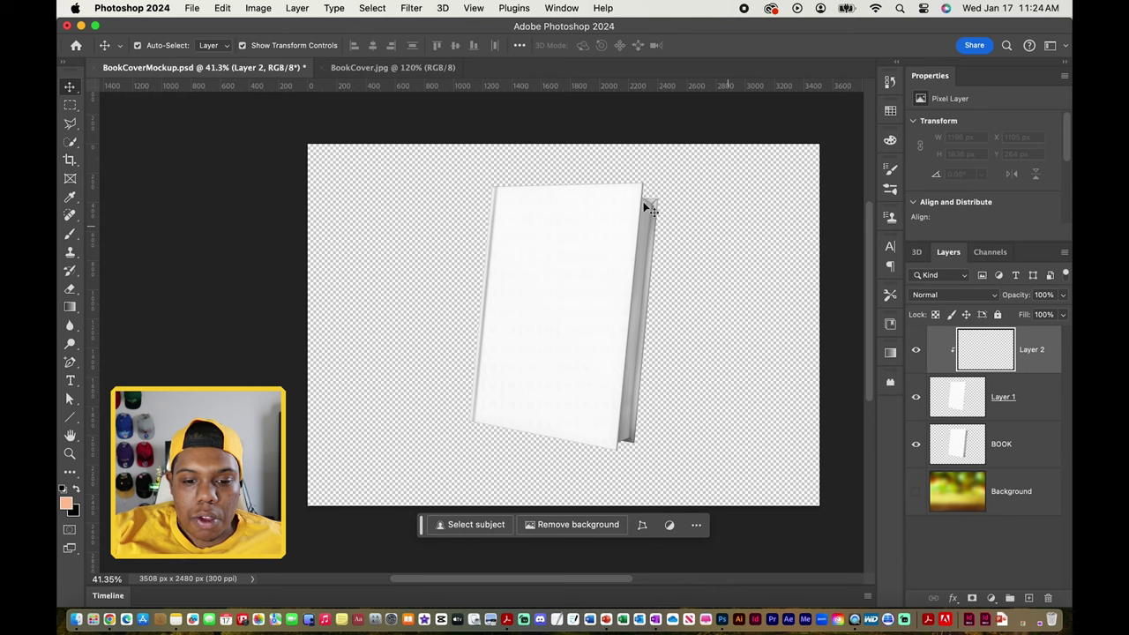
pyautogui.click(405, 68)
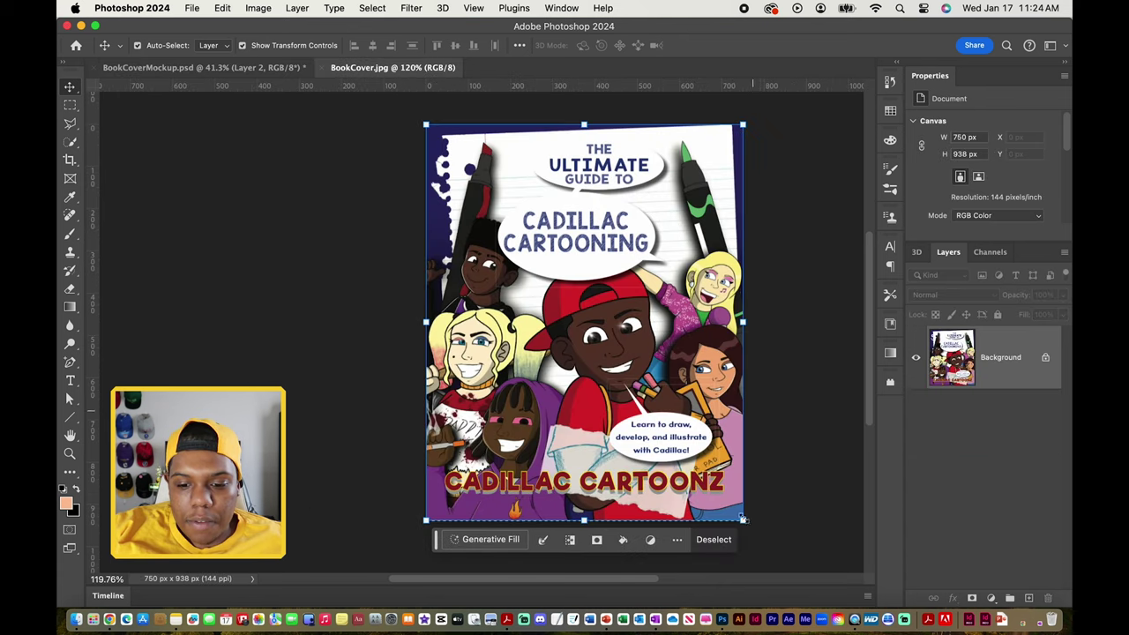
pyautogui.moveTo(236, 90); pyautogui.dragTo(499, 429)
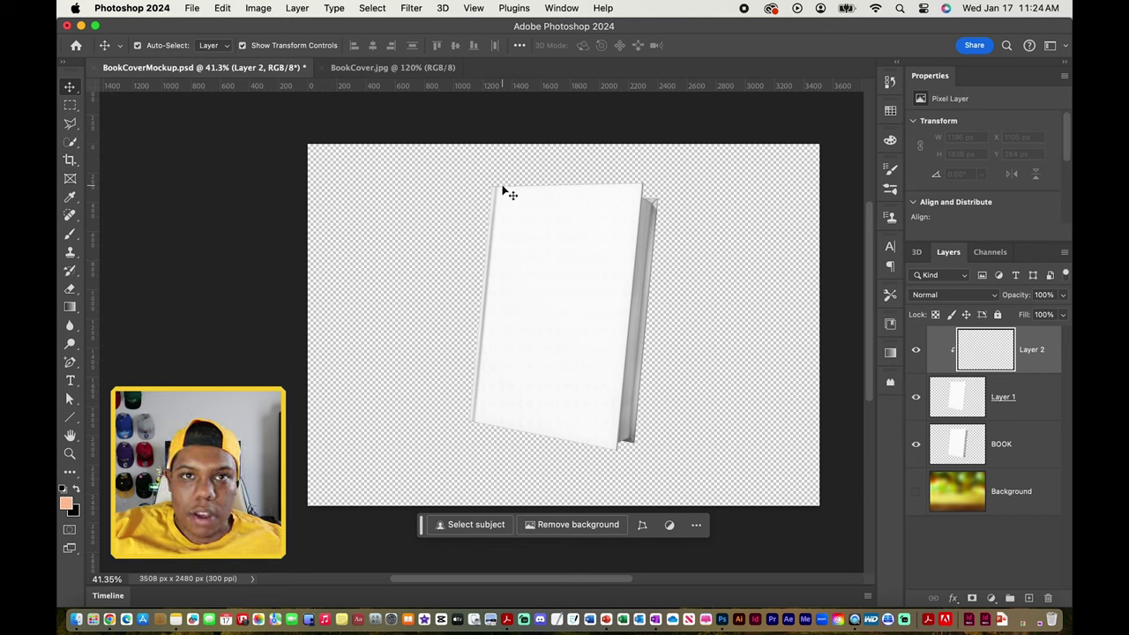
# Open the Vanishing Point filter and define a perspective plane on the four corners of the book's front cover
pyautogui.click(412, 8)
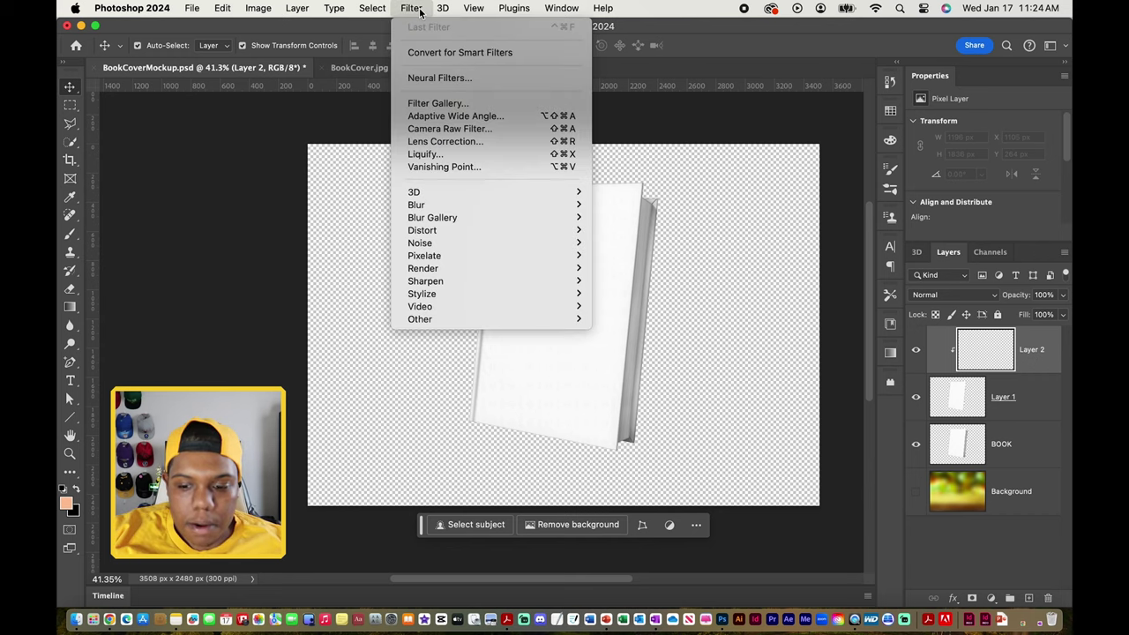
pyautogui.click(444, 168)
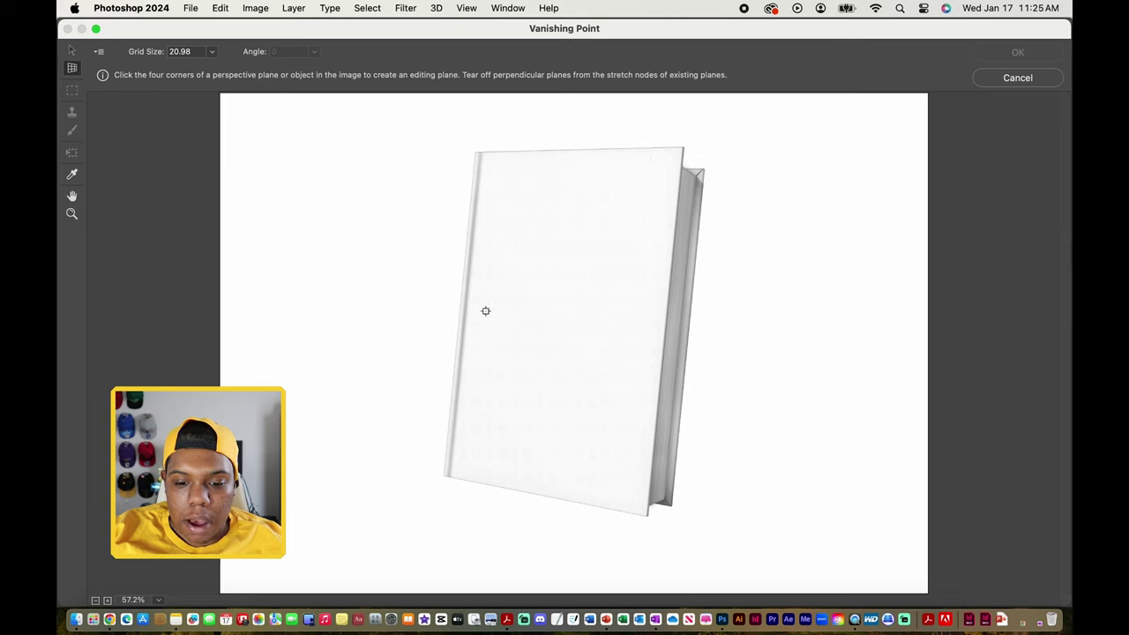
pyautogui.click(474, 151)
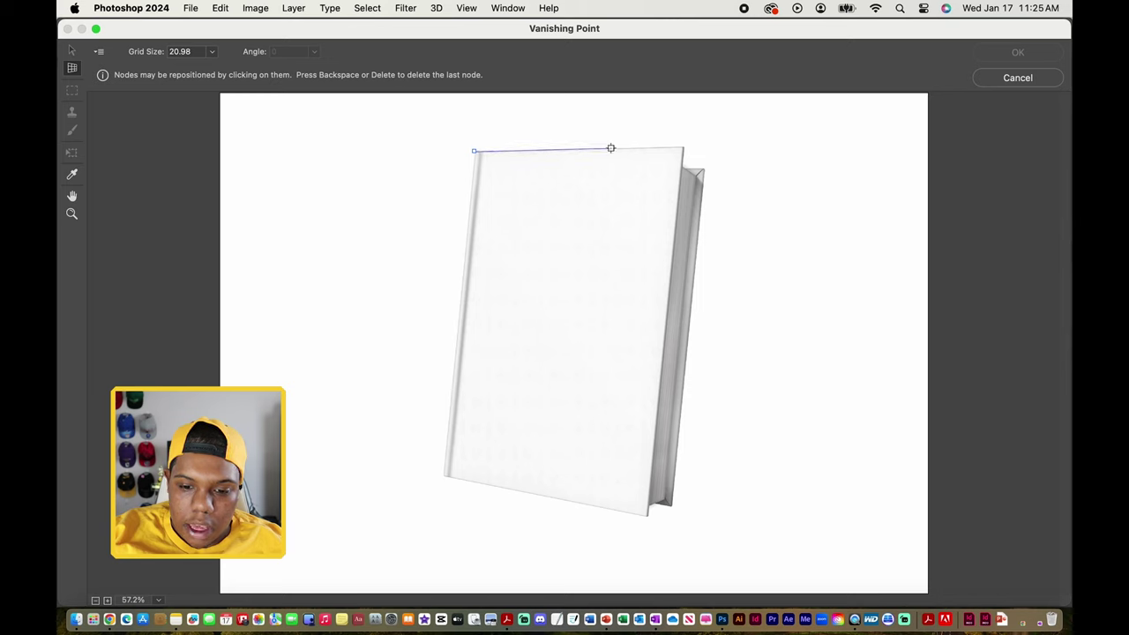
pyautogui.click(686, 145)
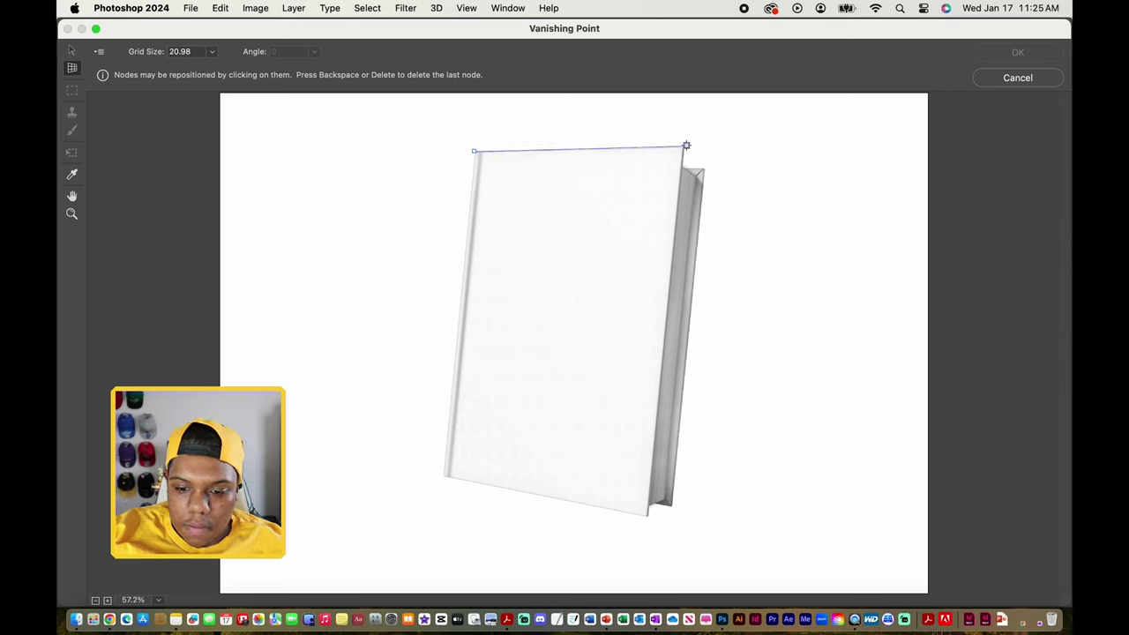
pyautogui.click(649, 518)
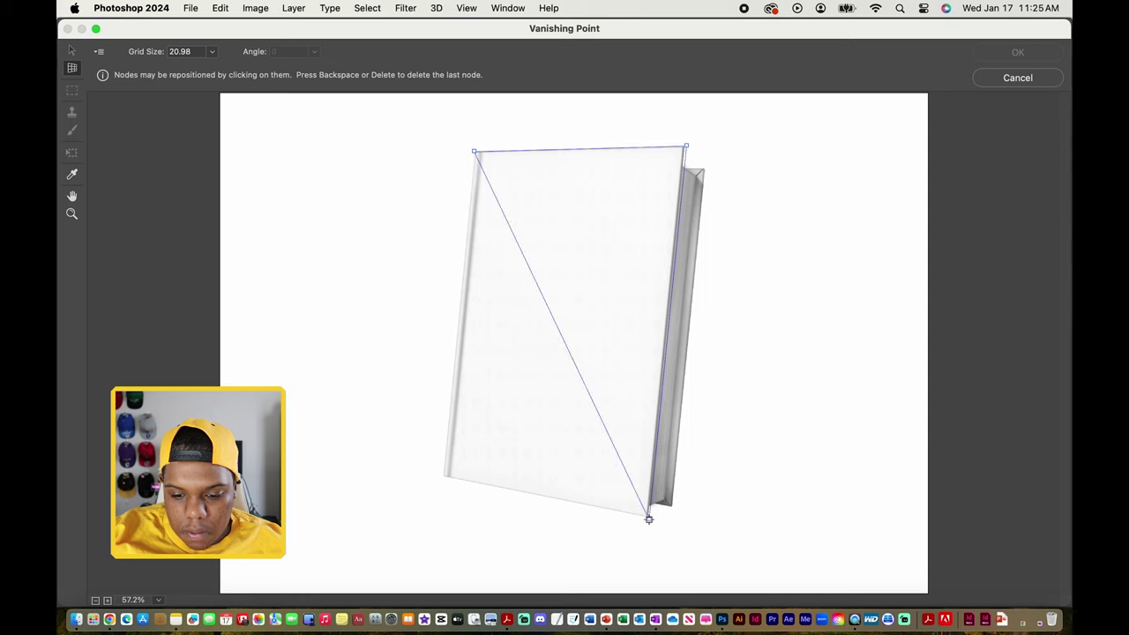
pyautogui.click(441, 477)
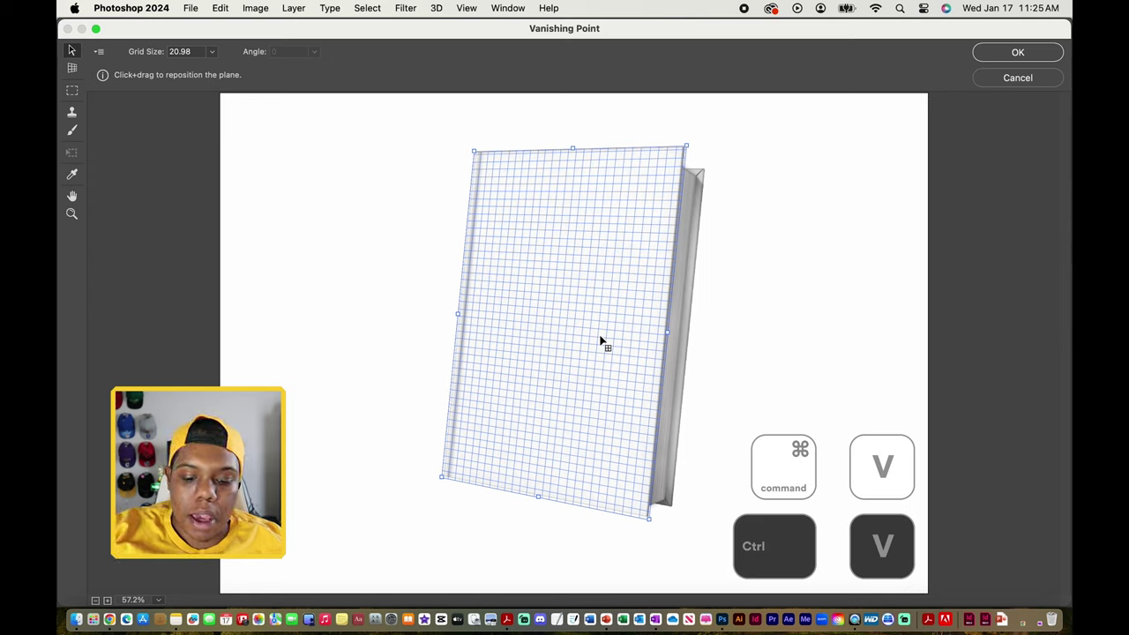
# Paste the cover artwork into Vanishing Point, move it onto the perspective plane, and scale it to fill the front cover
pyautogui.press('alt')
pyautogui.press('super+v')
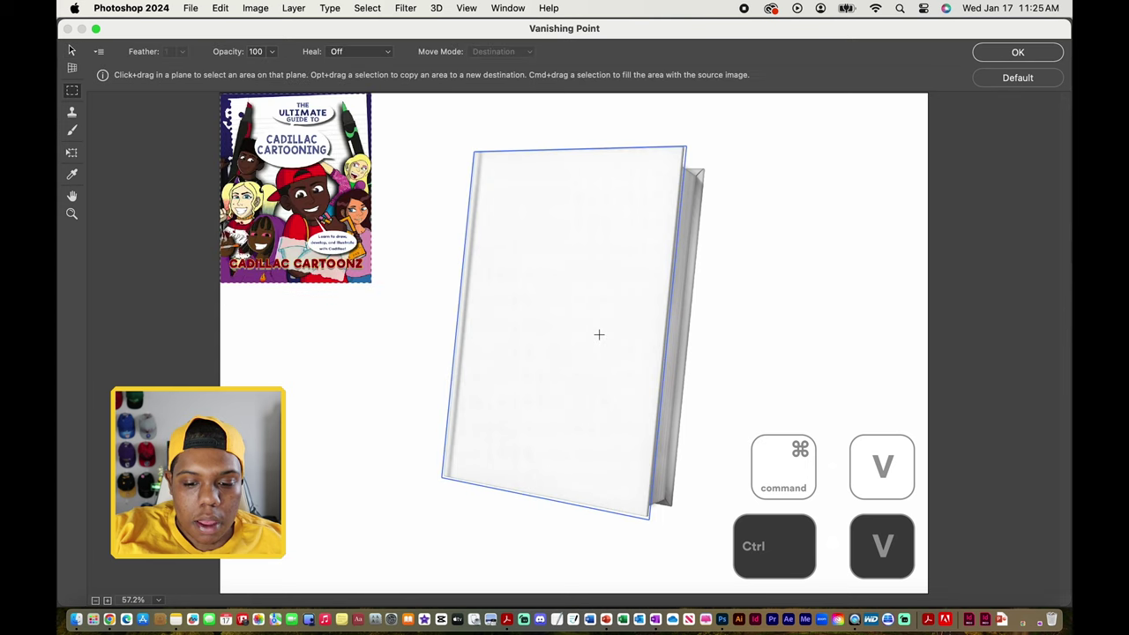
pyautogui.click(73, 153)
pyautogui.press('t')
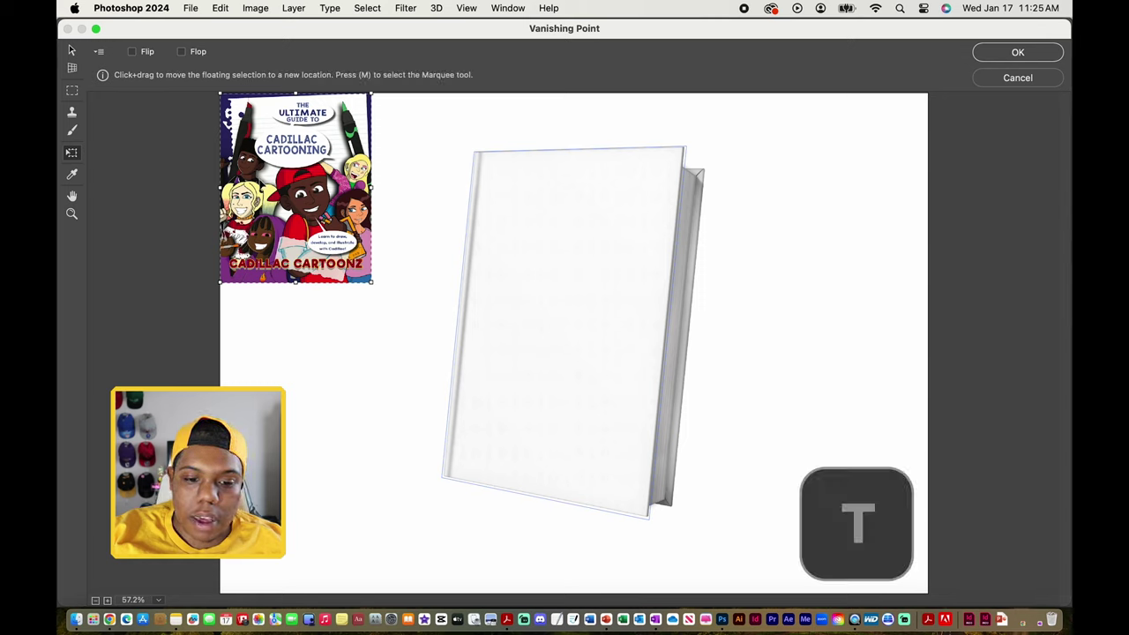
pyautogui.moveTo(267, 168); pyautogui.dragTo(541, 284)
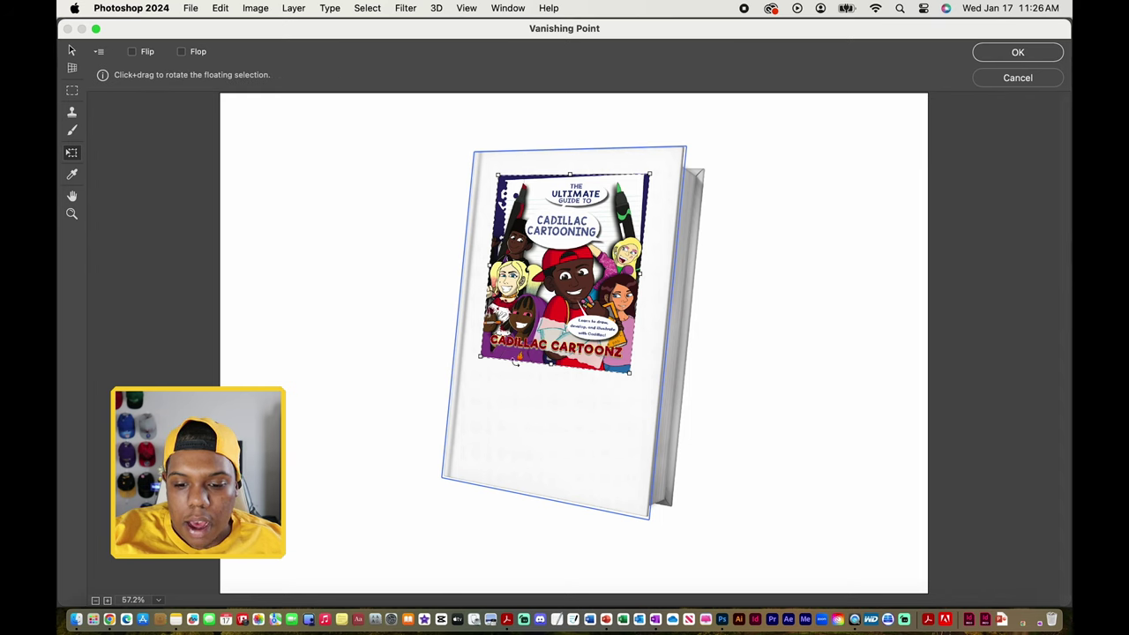
pyautogui.moveTo(629, 372); pyautogui.dragTo(649, 523)
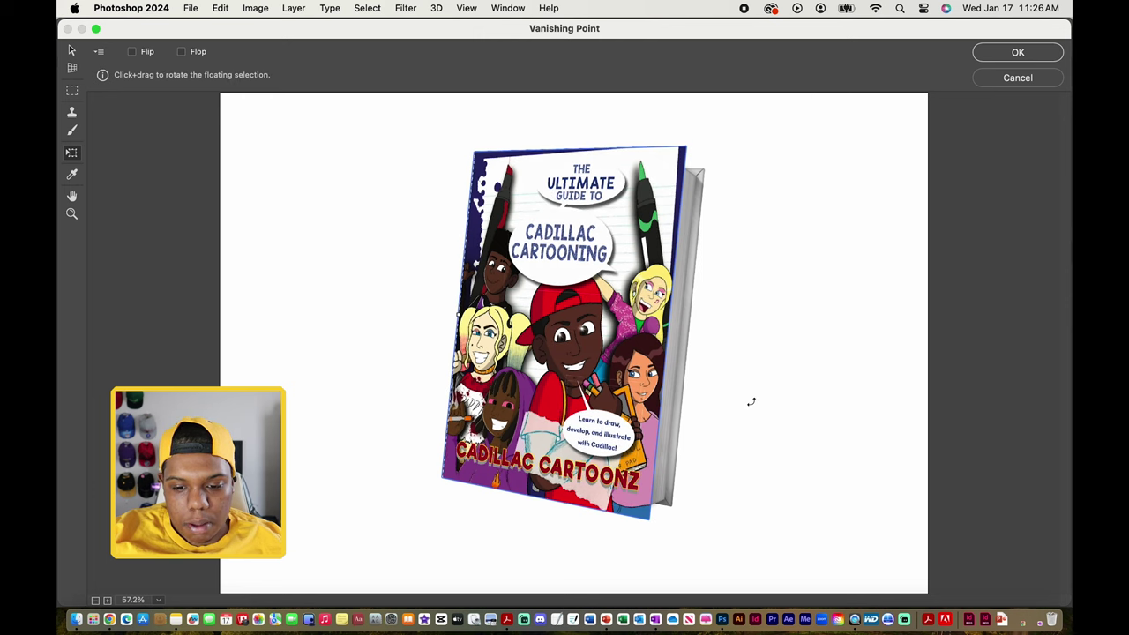
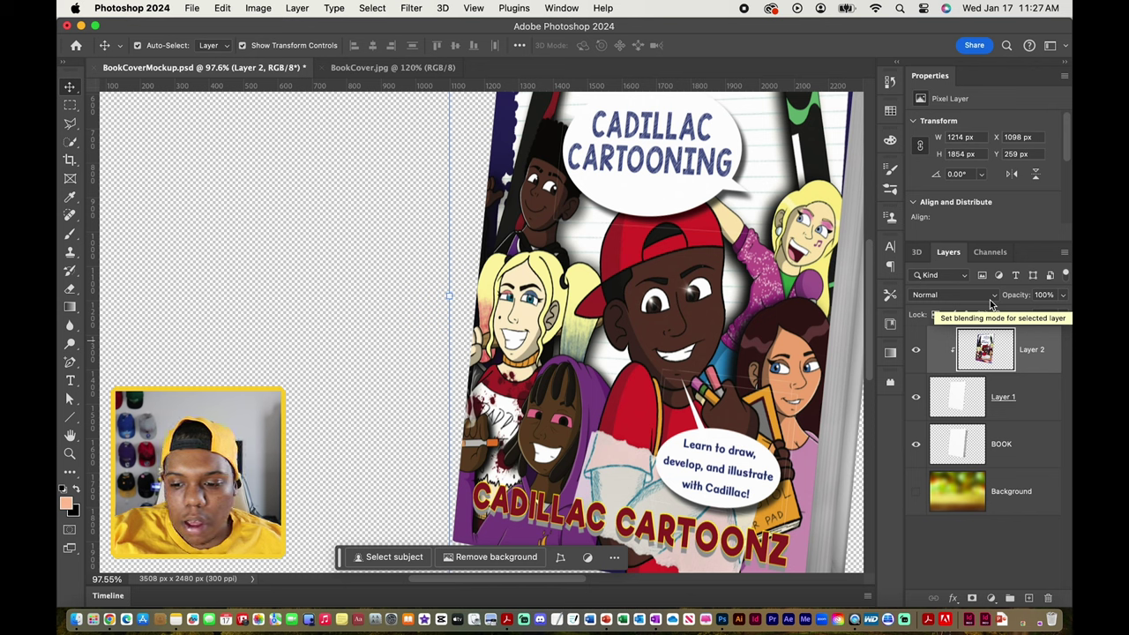
# Set the clipped artwork layer's blend mode to Multiply
pyautogui.click(990, 300)
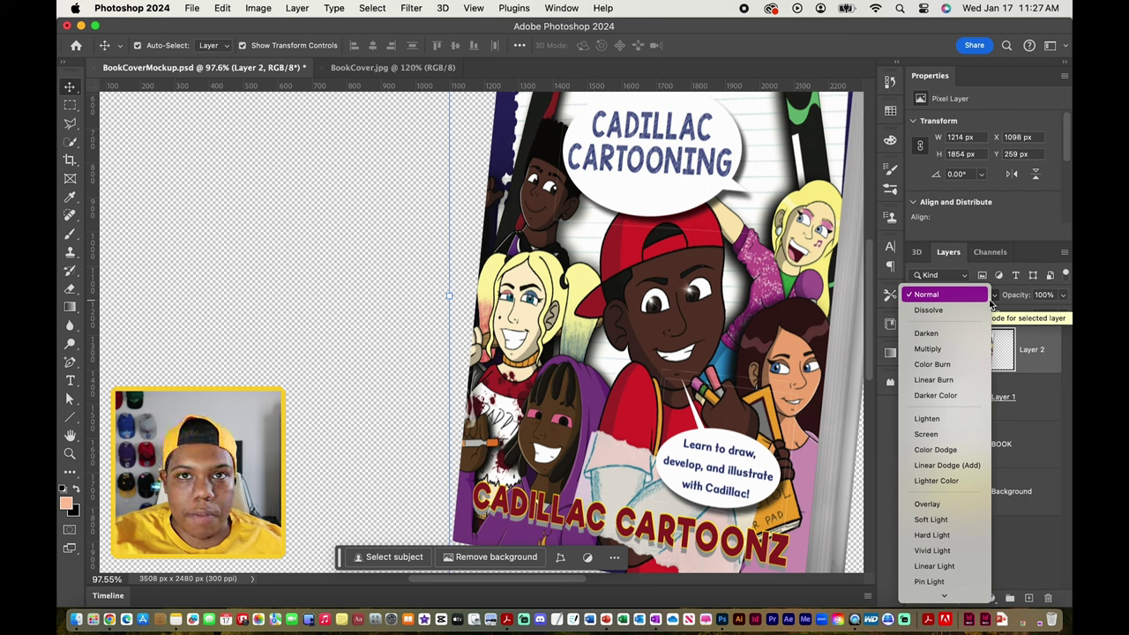
pyautogui.press('Down')
pyautogui.press('Down')
pyautogui.press('Down')
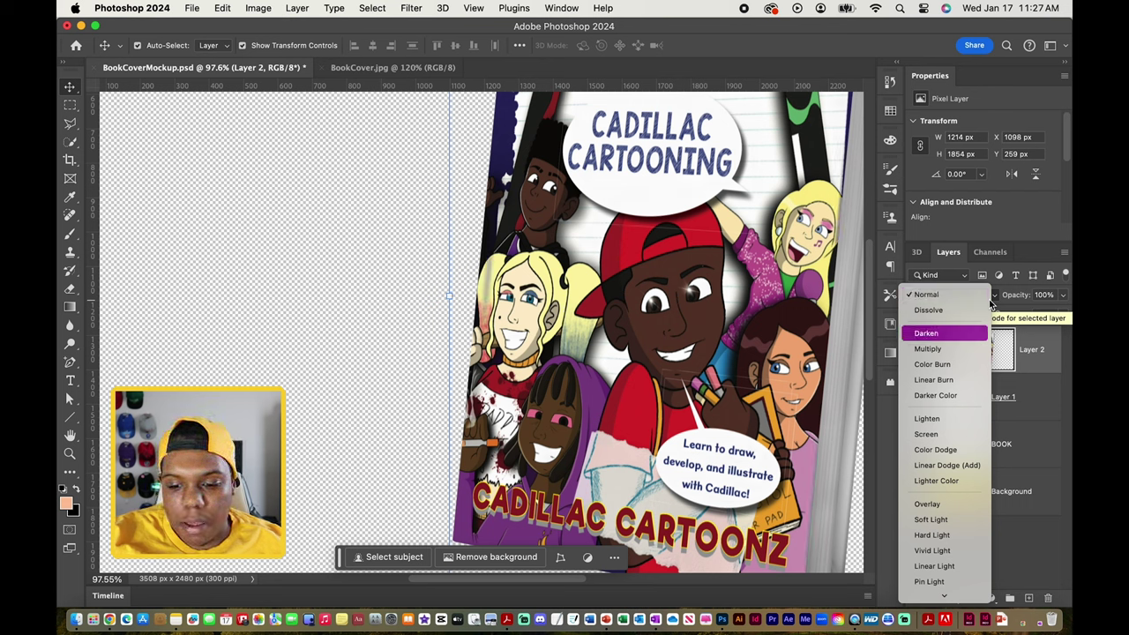
pyautogui.press('Return')
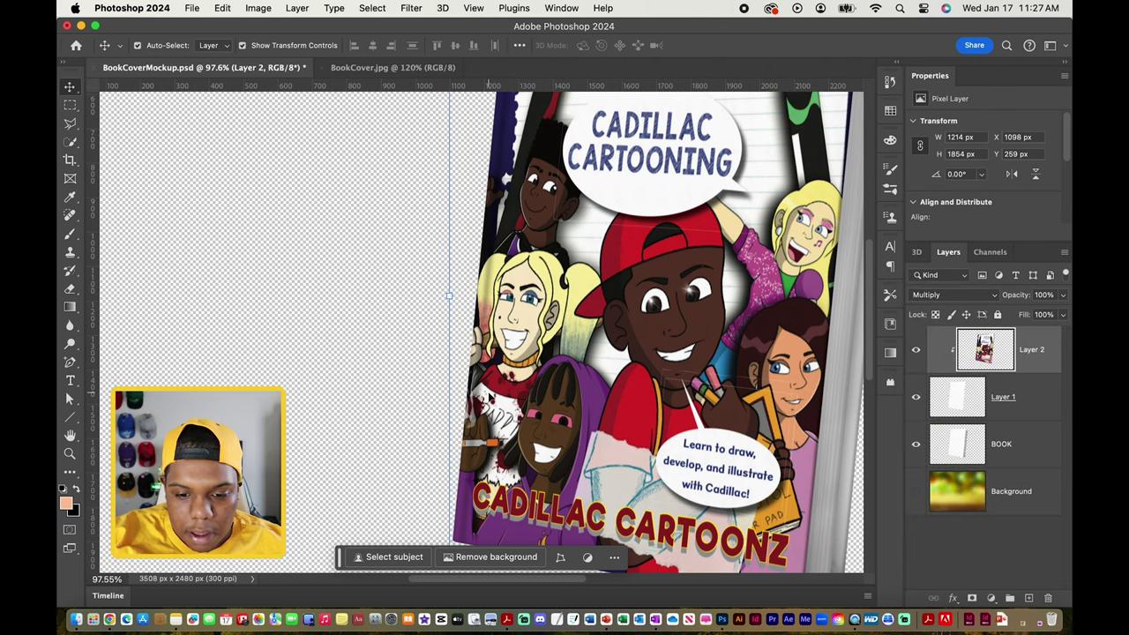
# Examine how the book's shading and spine crease blend through the artwork along the cover's spine edge
pyautogui.click(437, 410)
pyautogui.scroll(5, 460, 467)
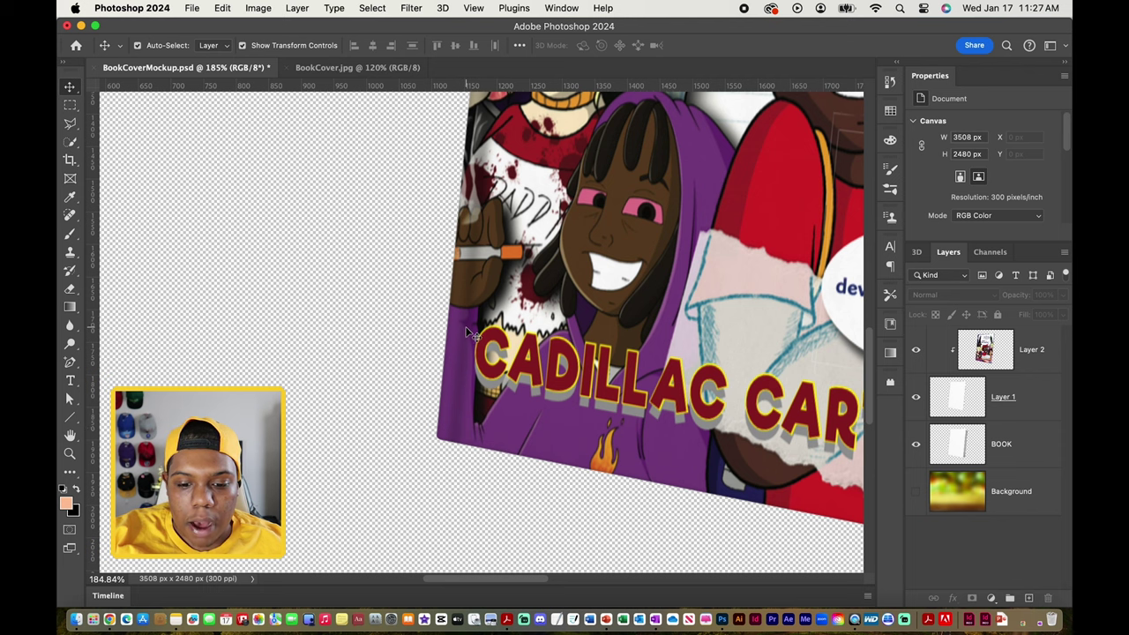
pyautogui.scroll(10, 474, 293)
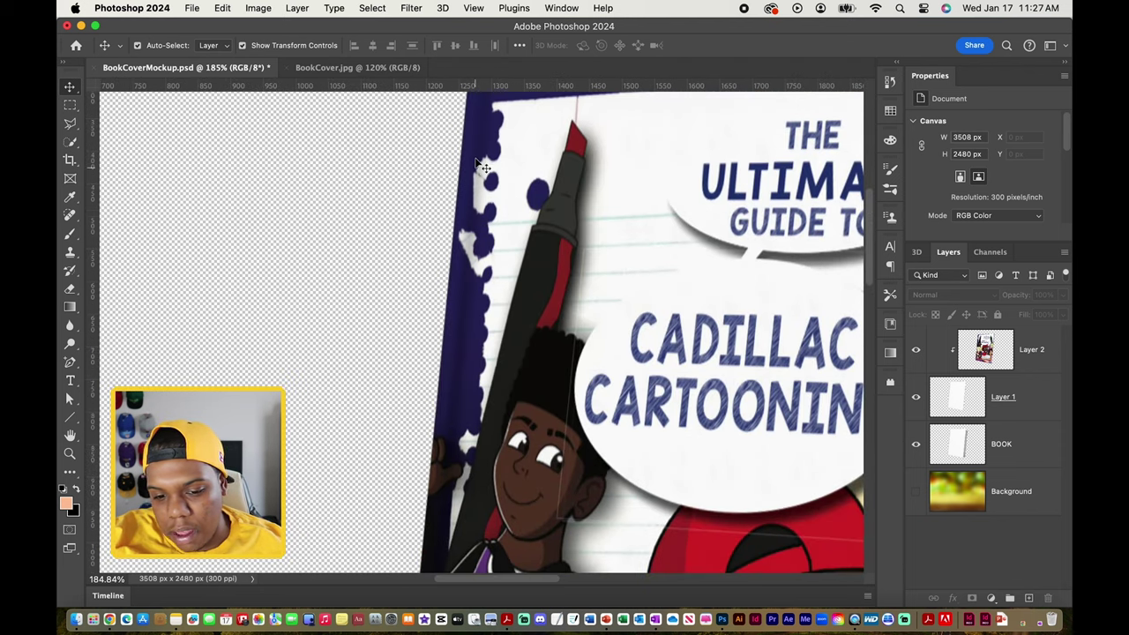
pyautogui.scroll(-3, 477, 341)
pyautogui.scroll(-6, 449, 326)
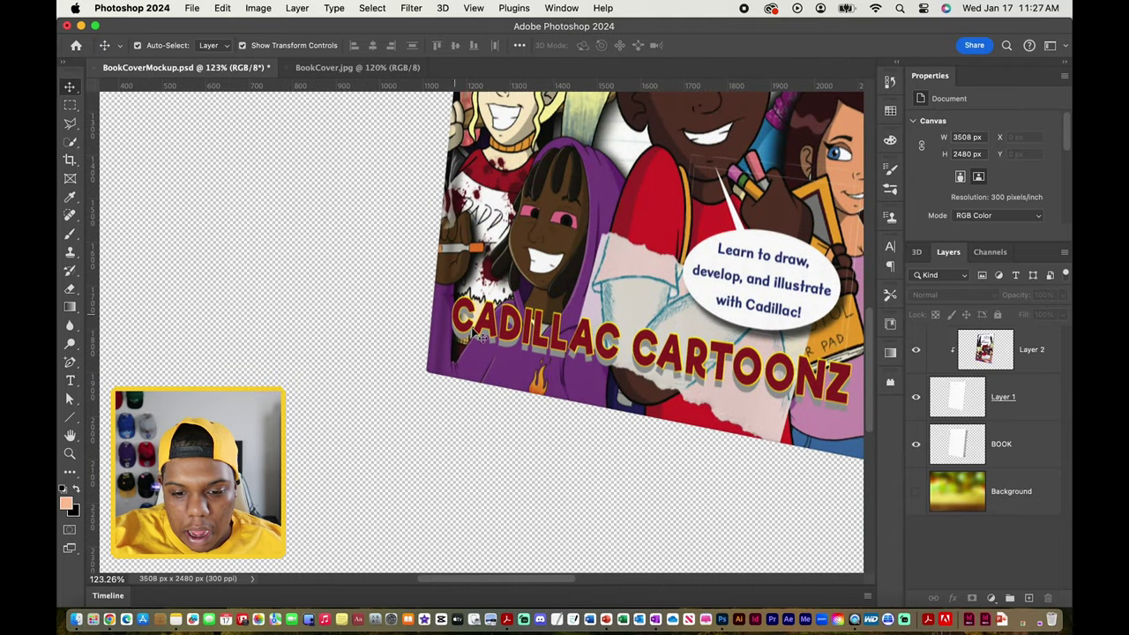
# Review the Blend If sliders in the artwork layer's Blending Options, accept the dialog, and inspect the whole book
pyautogui.click(519, 377)
pyautogui.scroll(-2, 519, 377)
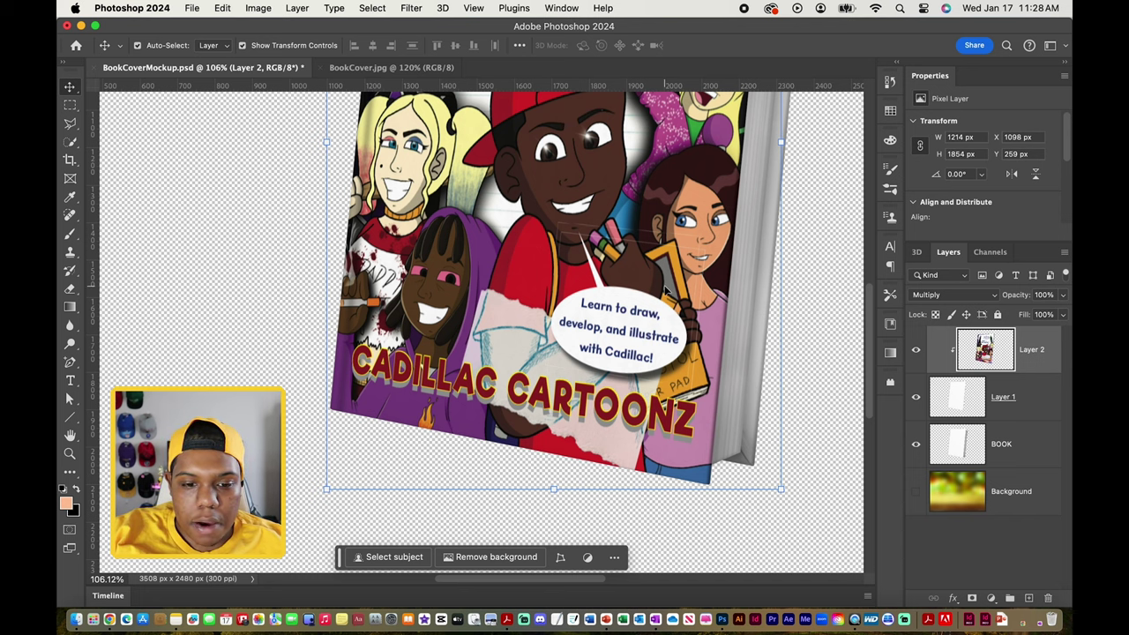
pyautogui.click(298, 8)
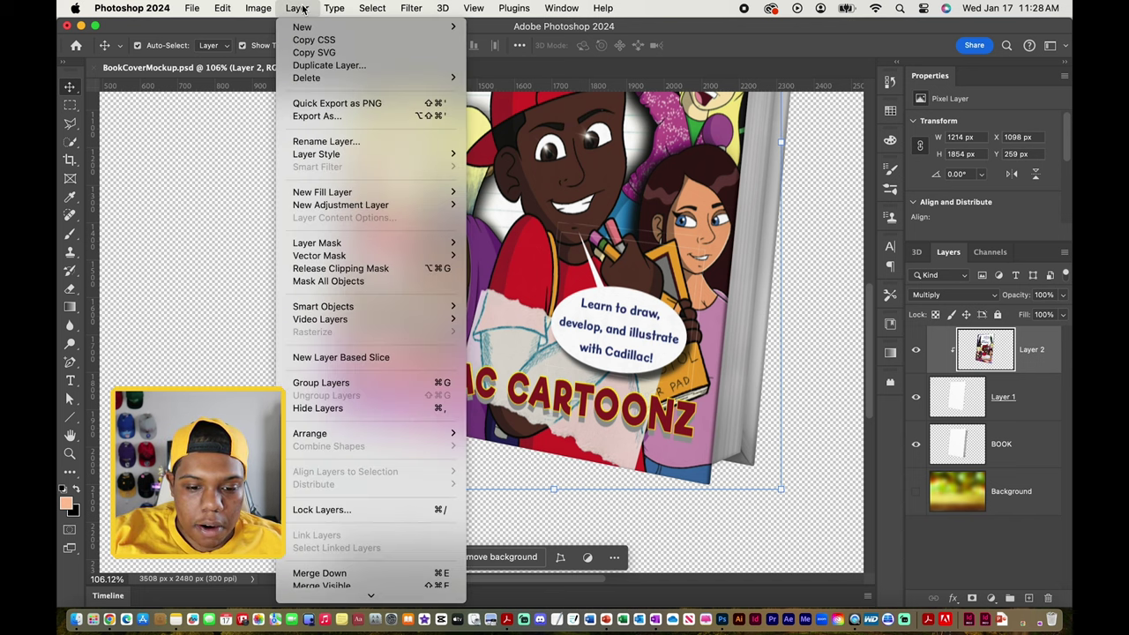
pyautogui.moveTo(322, 157)
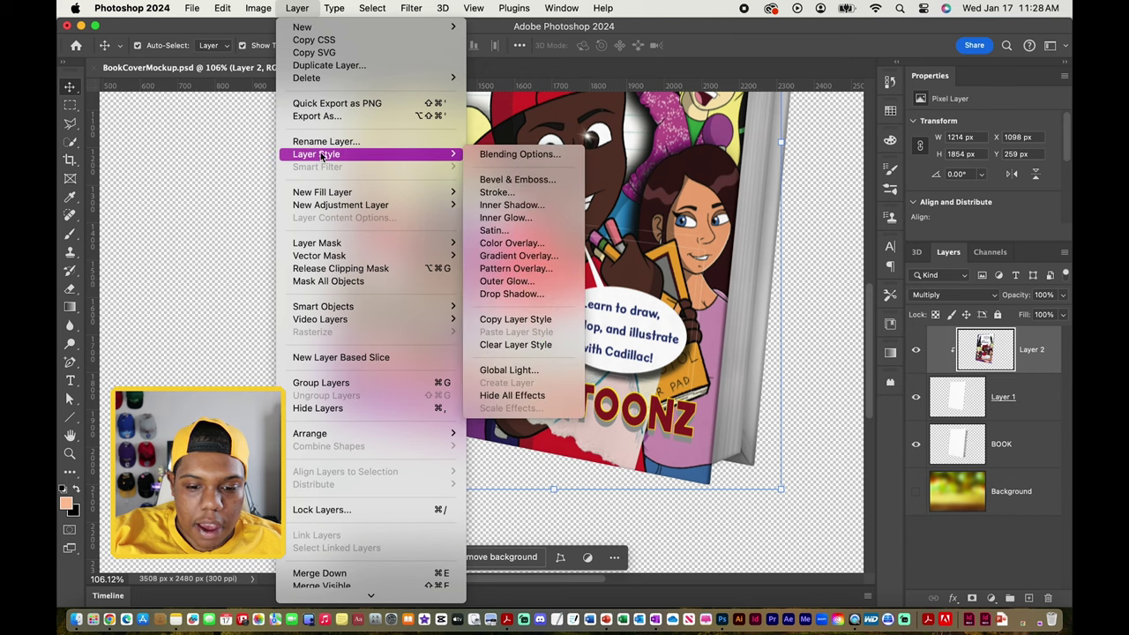
pyautogui.click(481, 154)
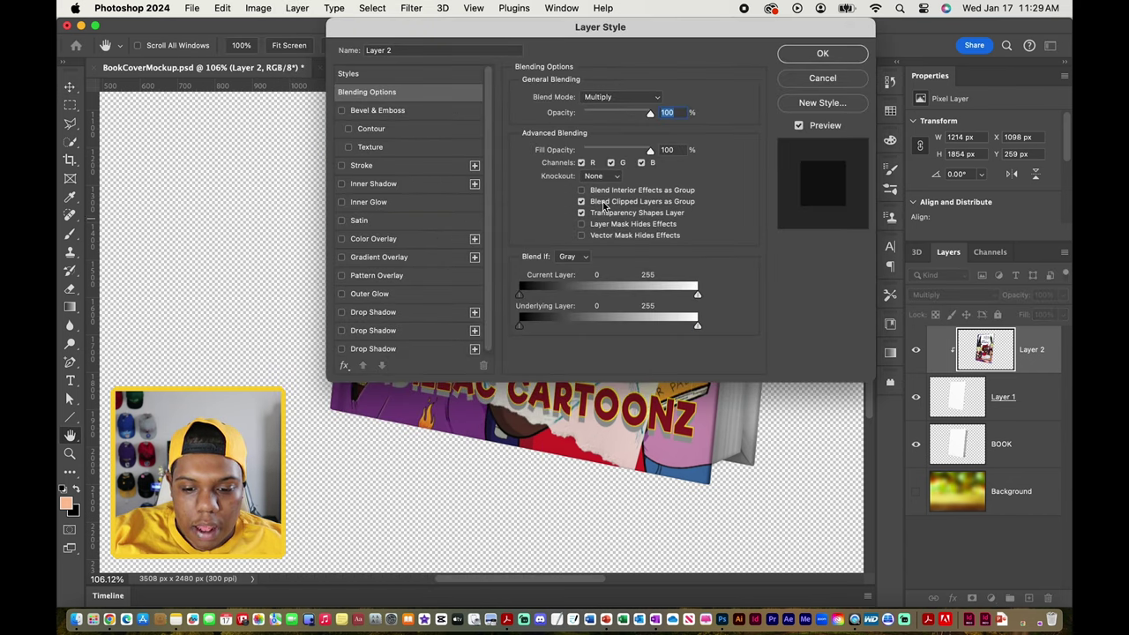
pyautogui.moveTo(486, 30); pyautogui.dragTo(672, 43)
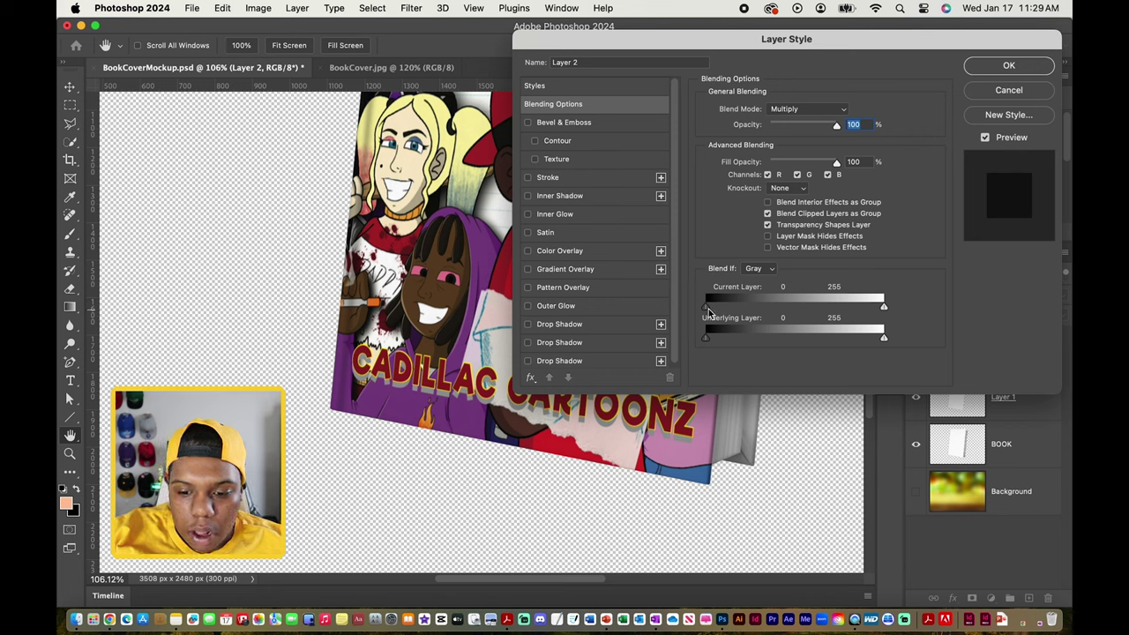
pyautogui.moveTo(706, 338)
pyautogui.mouseDown()
pyautogui.moveTo(812, 345)
pyautogui.moveTo(690, 345)
pyautogui.mouseUp()
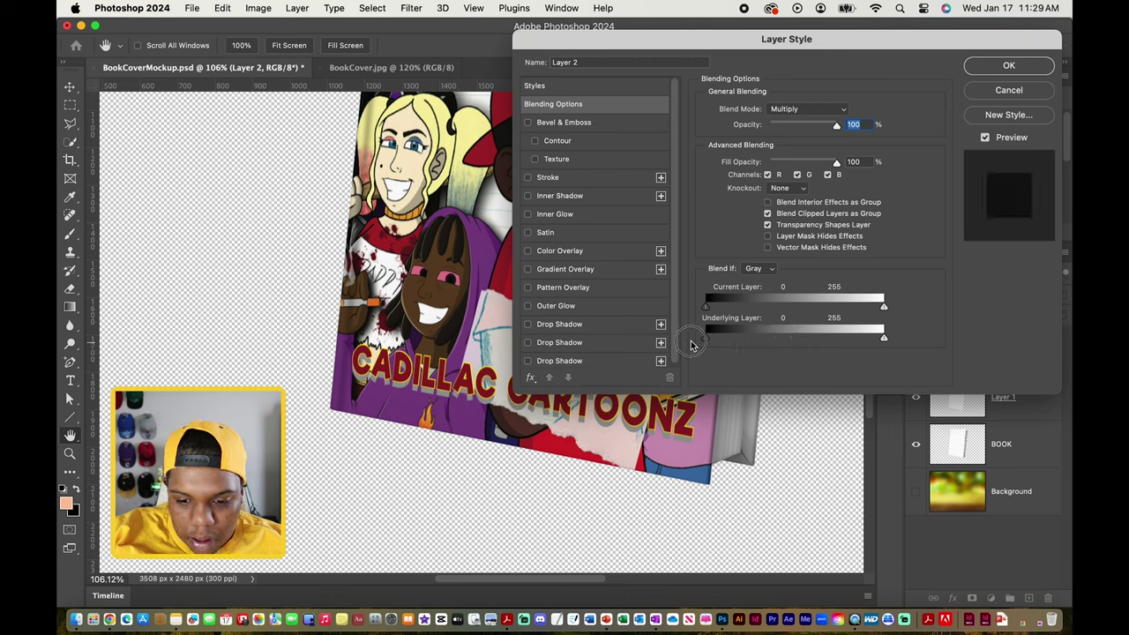
pyautogui.moveTo(705, 306)
pyautogui.mouseDown()
pyautogui.moveTo(723, 306)
pyautogui.moveTo(706, 307)
pyautogui.moveTo(704, 319)
pyautogui.mouseUp()
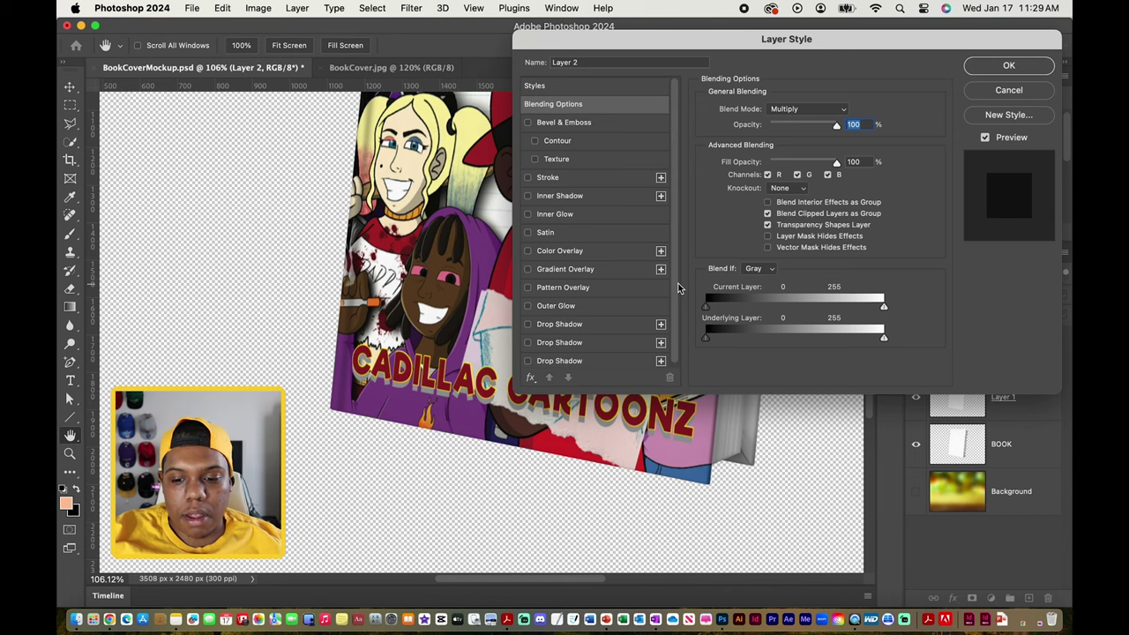
pyautogui.click(1008, 67)
pyautogui.scroll(-3, 491, 368)
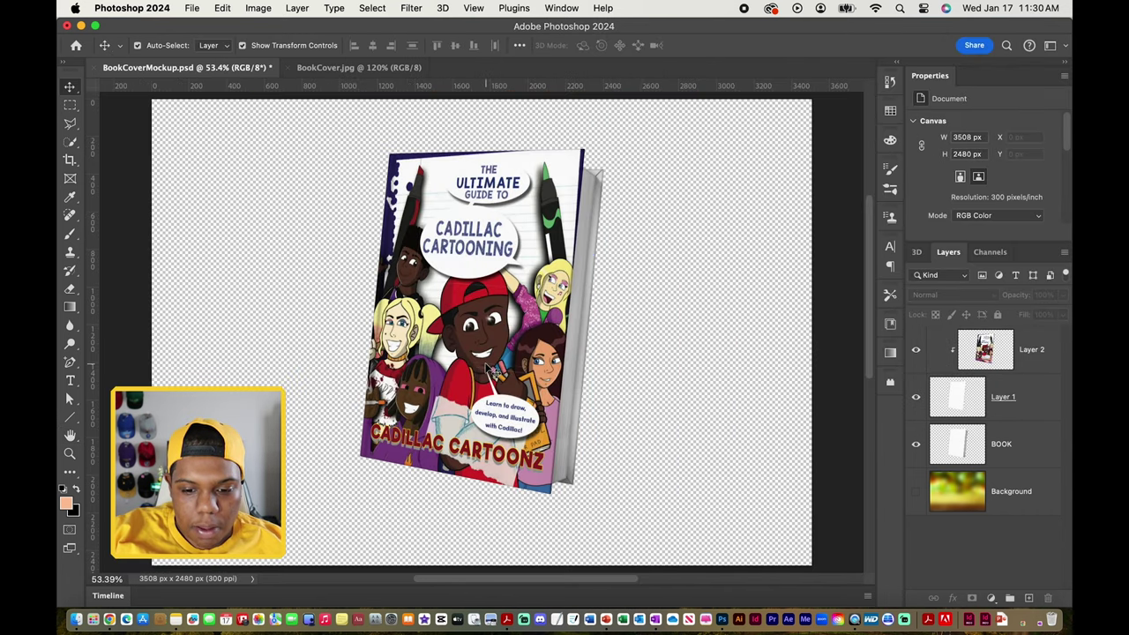
pyautogui.hscroll(-5, 492, 372)
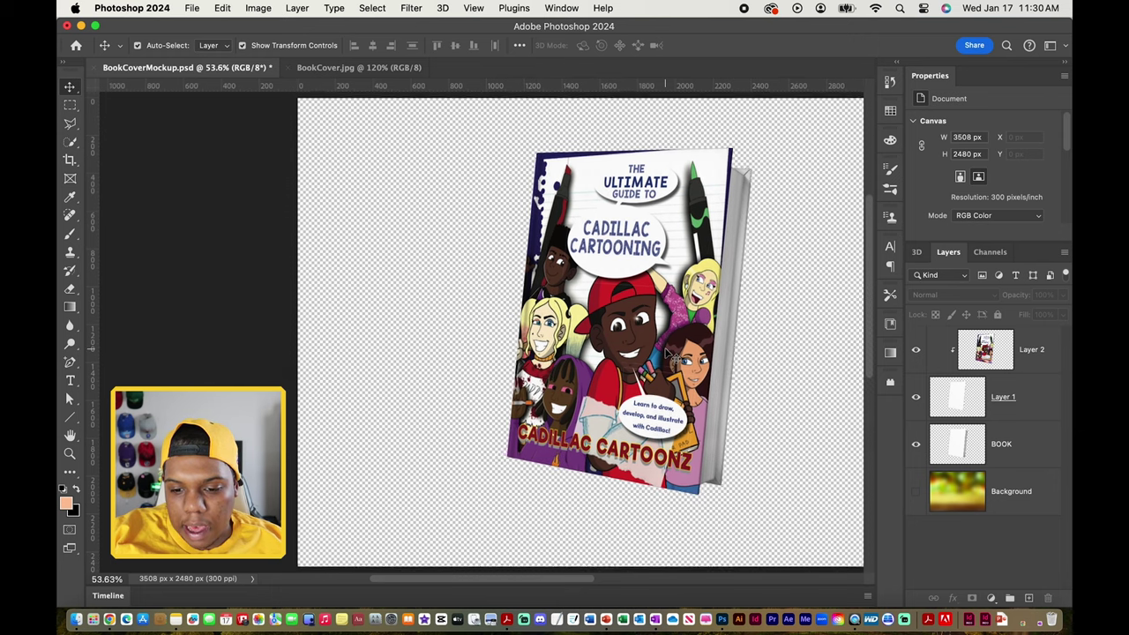
pyautogui.scroll(2, 667, 355)
pyautogui.scroll(-3, 619, 427)
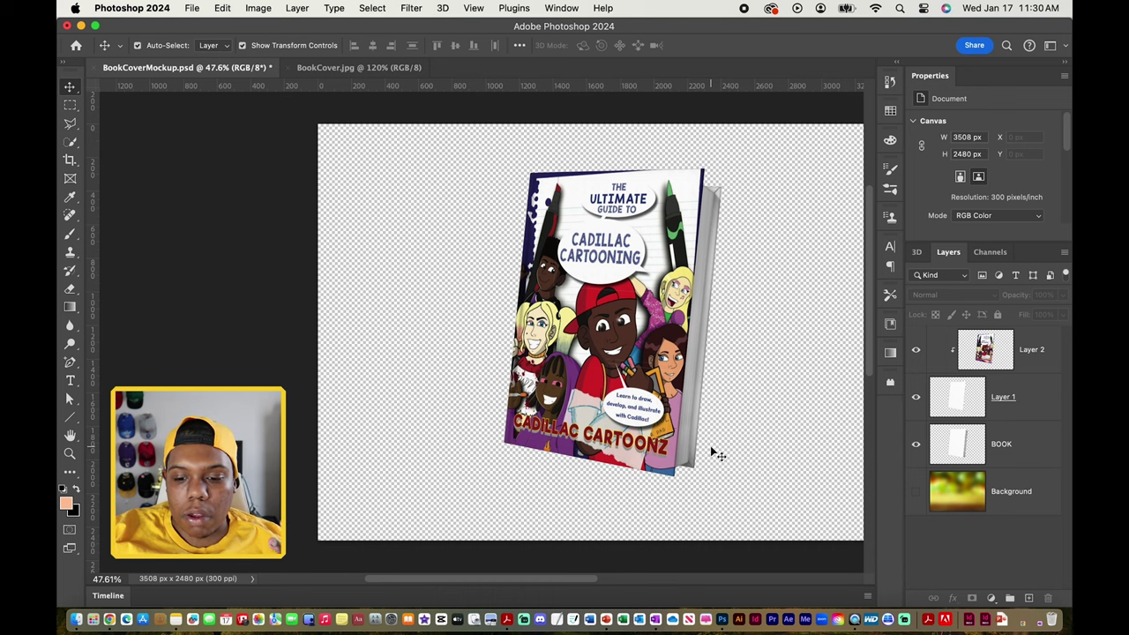
pyautogui.hscroll(3, 716, 379)
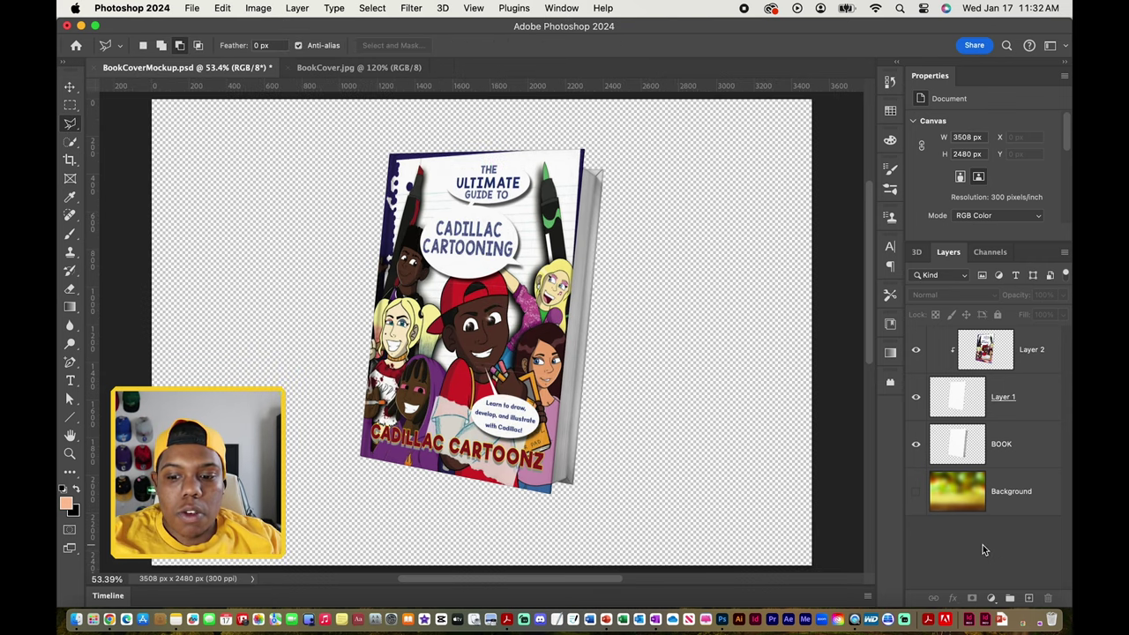
# On the BOOK layer, outline the visible back cover beside the page block with a closed polygonal lasso selection
pyautogui.click(1002, 463)
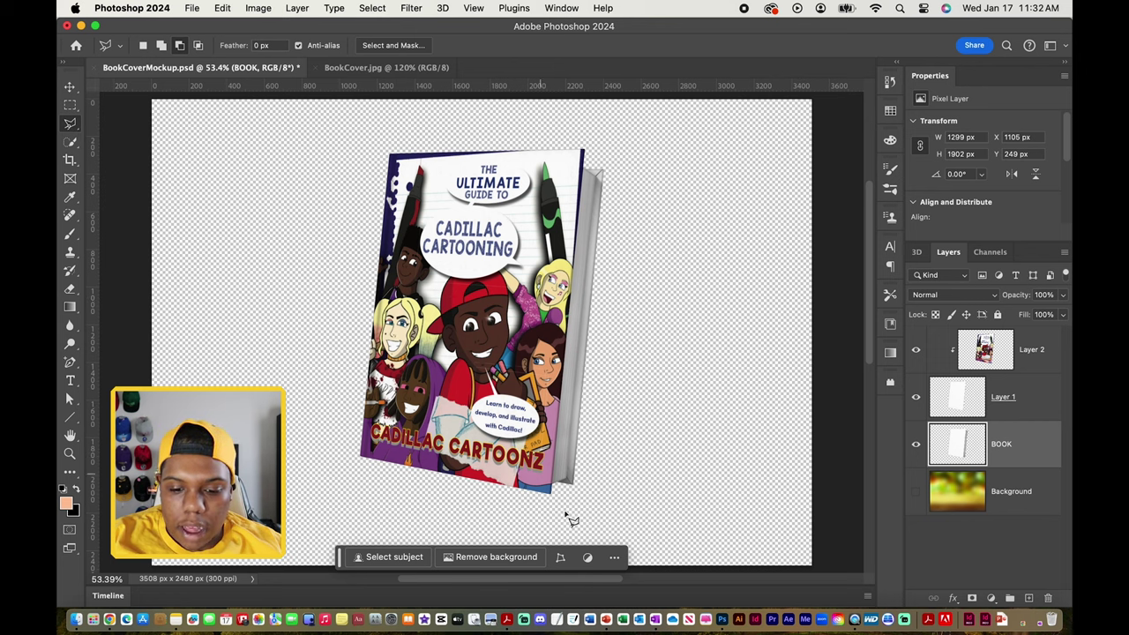
pyautogui.scroll(4, 567, 518)
pyautogui.scroll(5, 519, 517)
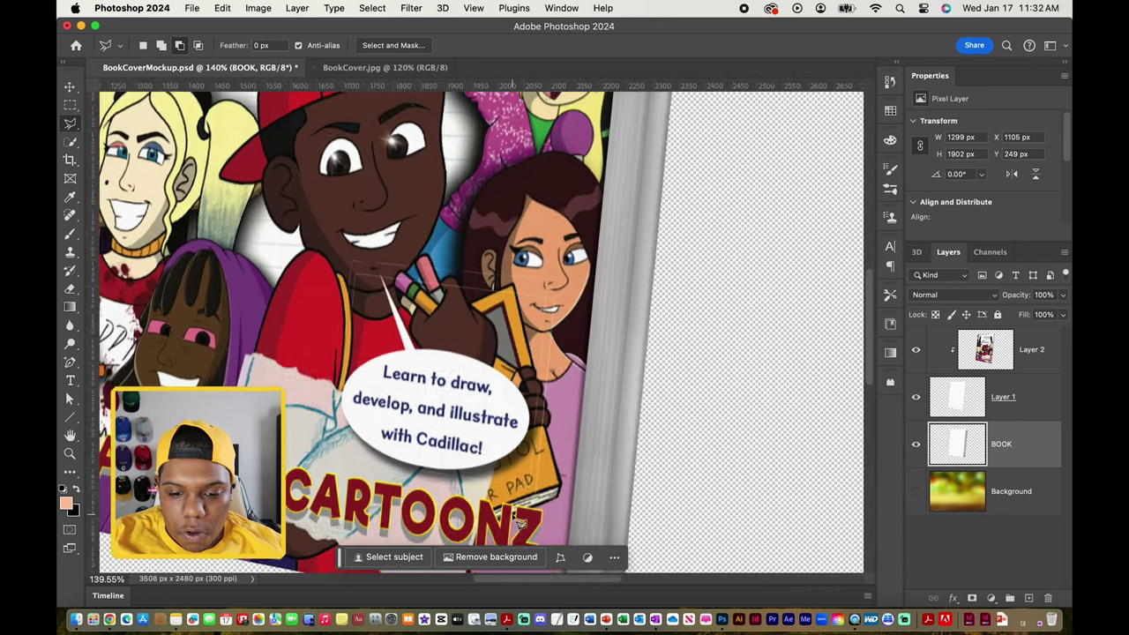
pyautogui.scroll(3, 441, 474)
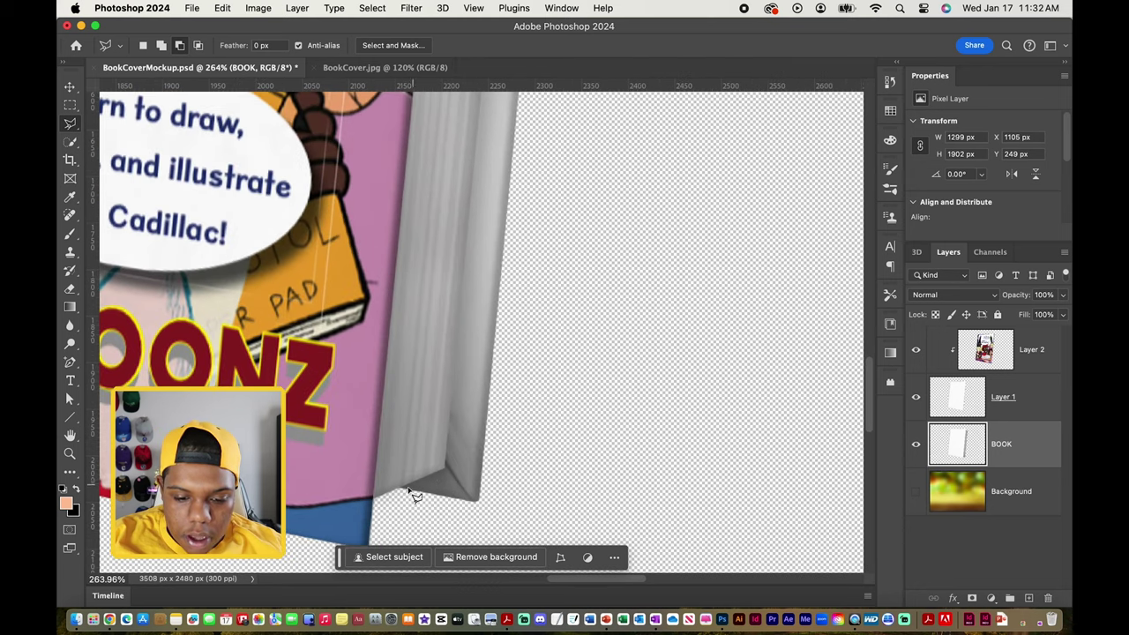
pyautogui.click(399, 488)
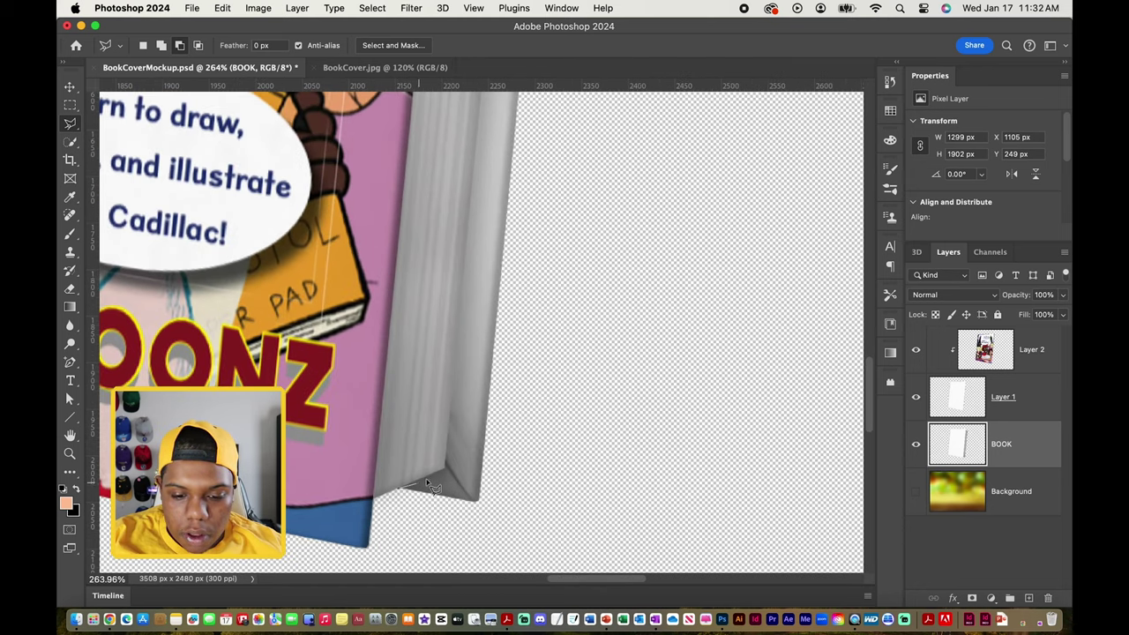
pyautogui.scroll(5, 447, 476)
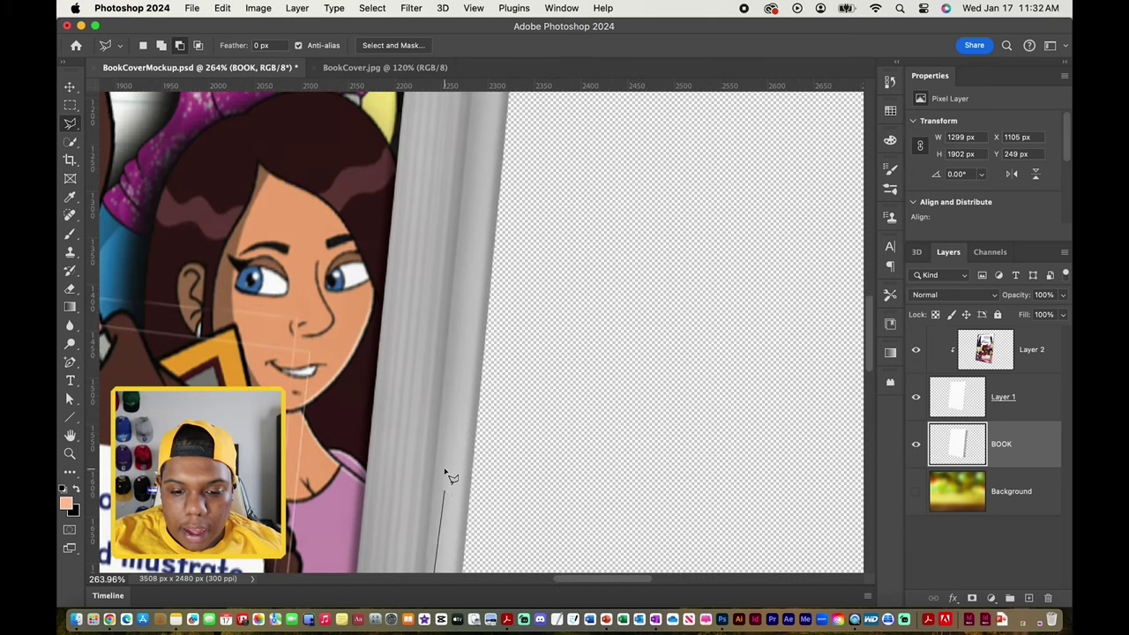
pyautogui.scroll(5, 445, 476)
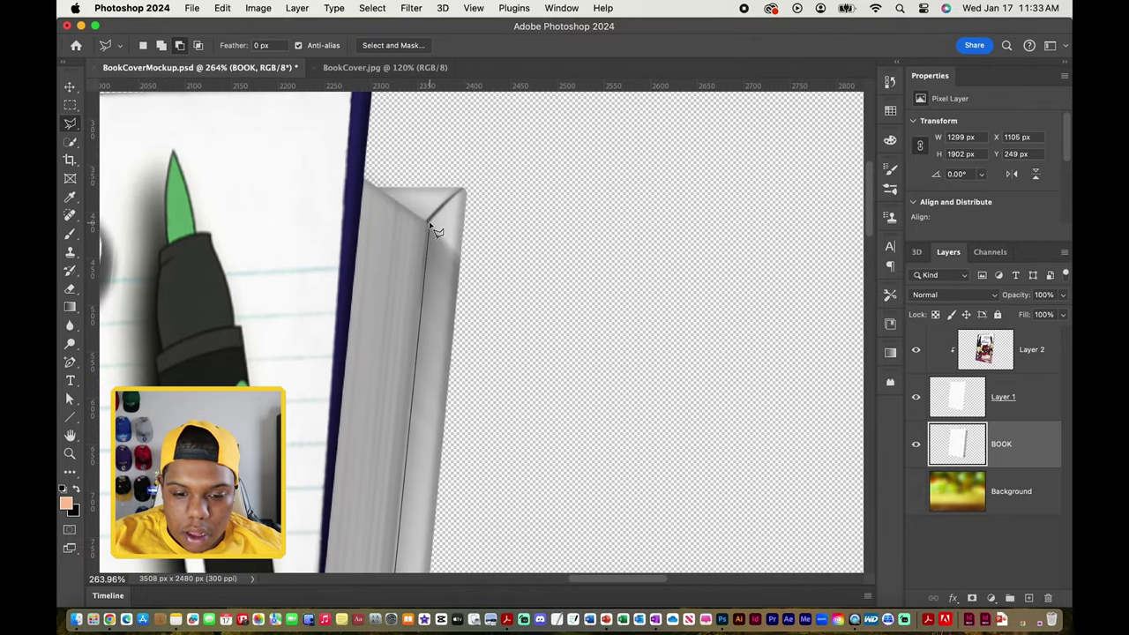
pyautogui.click(428, 222)
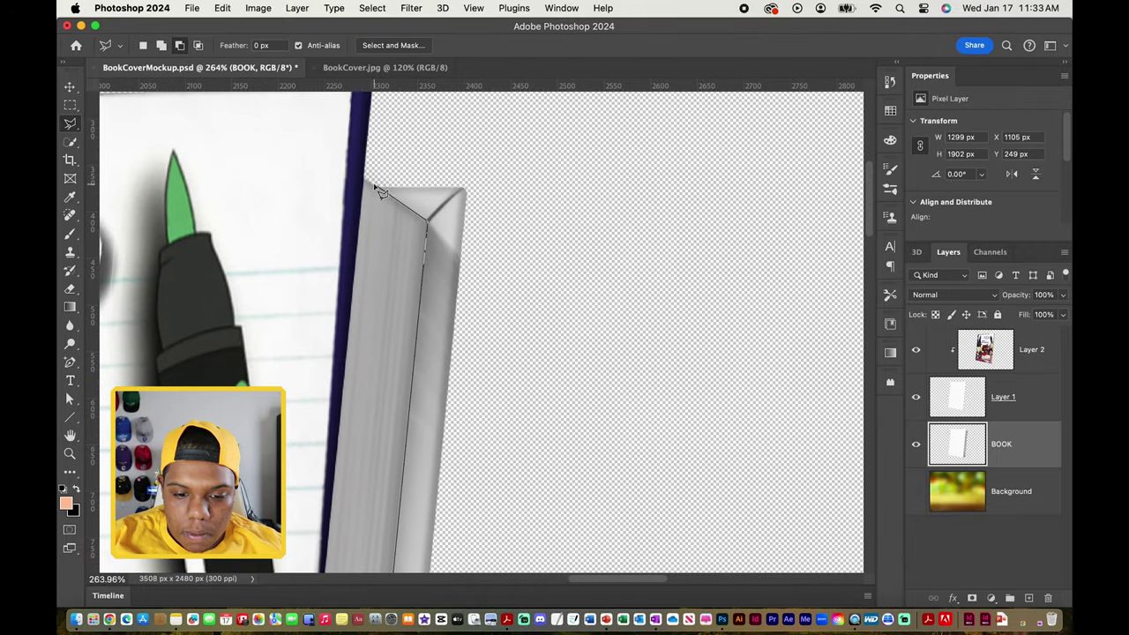
pyautogui.click(485, 185)
pyautogui.scroll(-5, 485, 185)
pyautogui.scroll(-10, 486, 183)
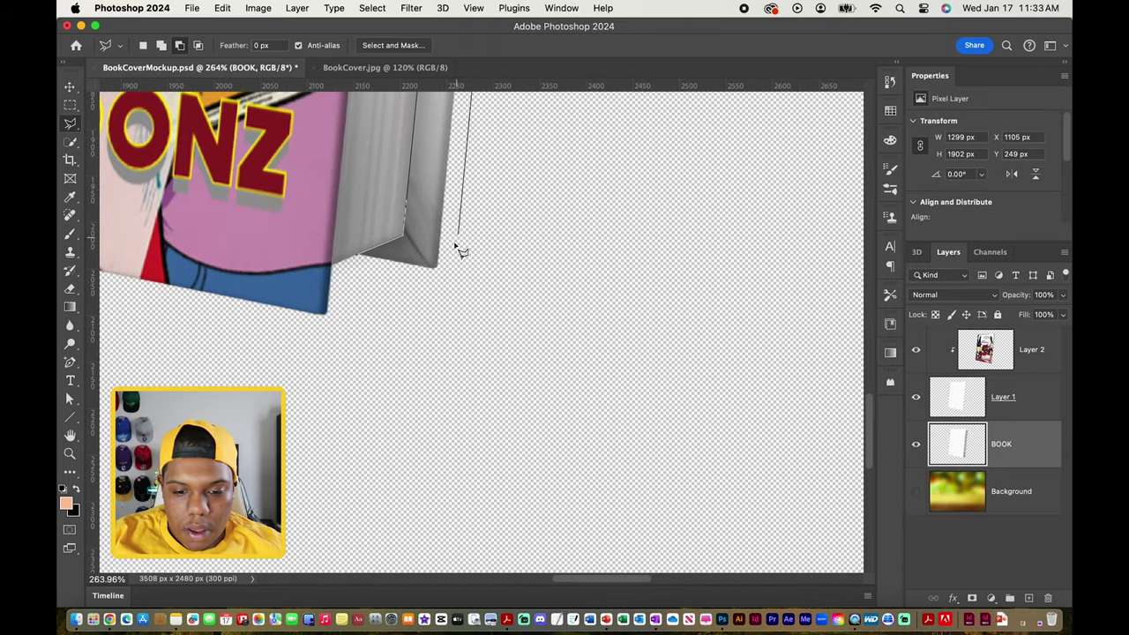
pyautogui.click(447, 280)
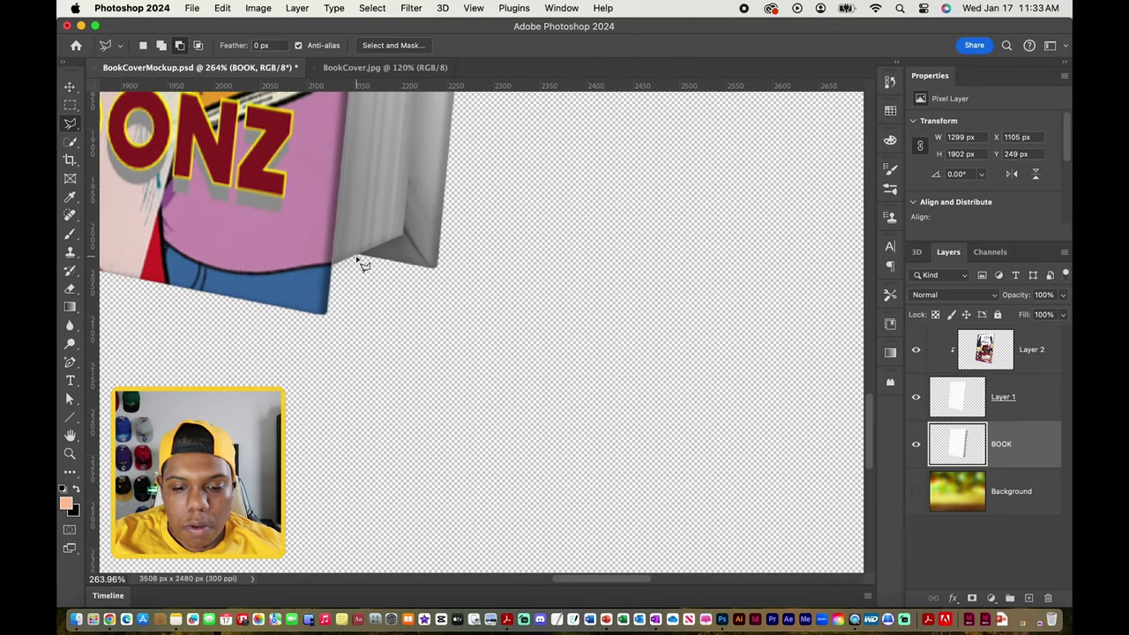
pyautogui.doubleClick(361, 263)
# Copy the selected back cover area of the BOOK layer onto its own layer
pyautogui.scroll(-5, 585, 285)
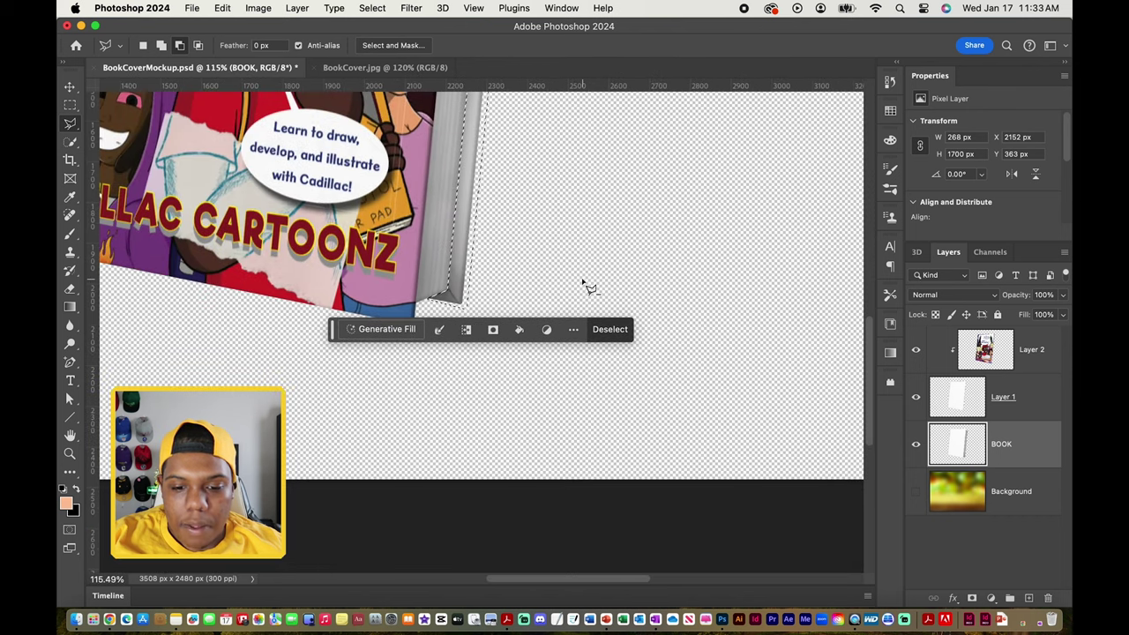
pyautogui.scroll(-5, 585, 287)
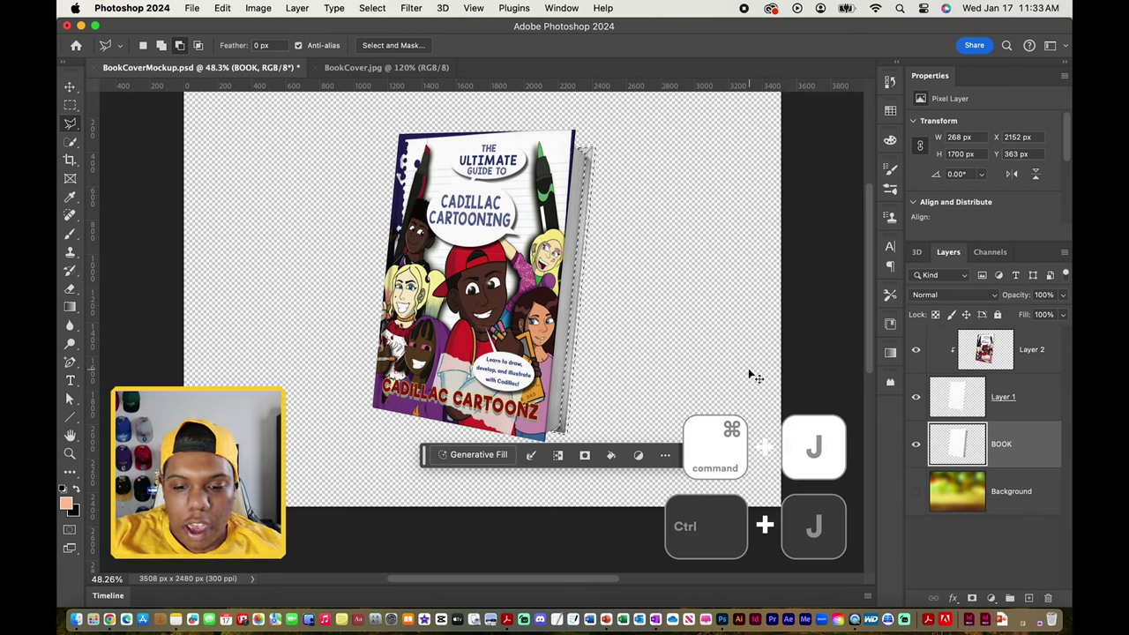
pyautogui.press('super+j')
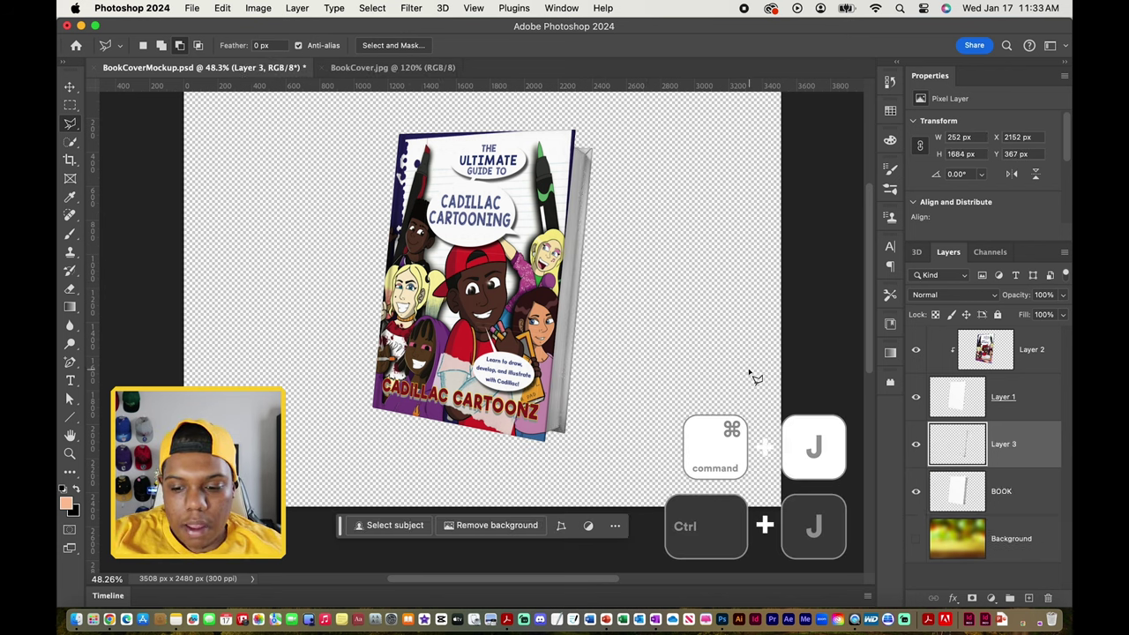
# Add an empty layer above the copied back cover layer and clip it to that layer
pyautogui.click(1029, 598)
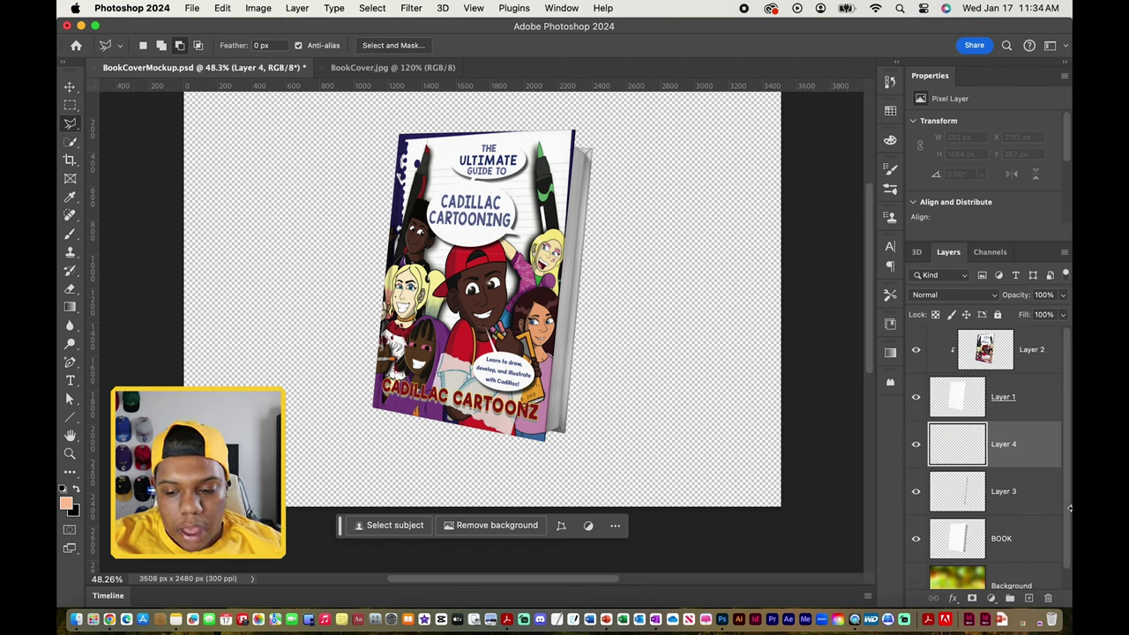
pyautogui.press('alt')
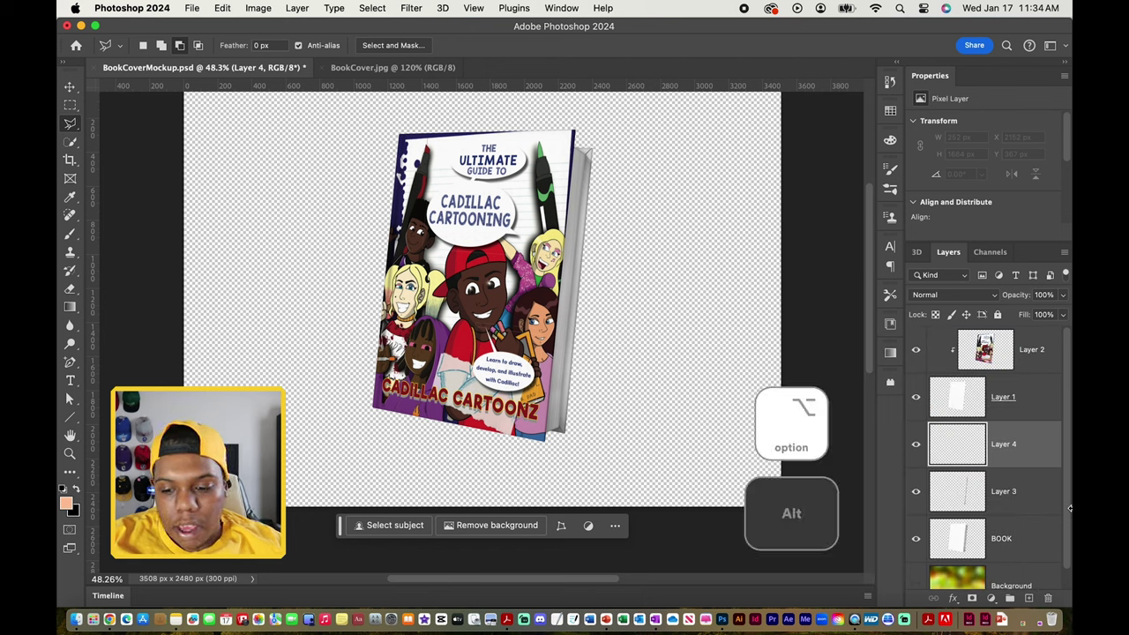
pyautogui.keyDown('alt'); pyautogui.click(1011, 464); pyautogui.keyUp('alt')
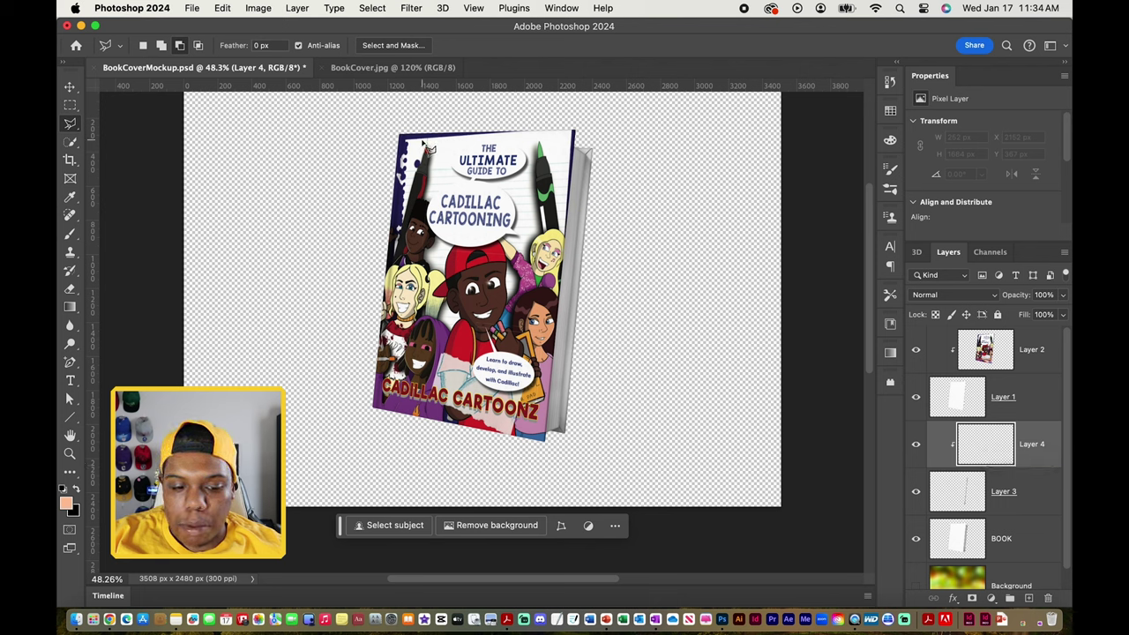
# Sample the navy blue along the front cover artwork's upper border as the foreground colour
pyautogui.press('v')
pyautogui.hotkey('alt', '[')
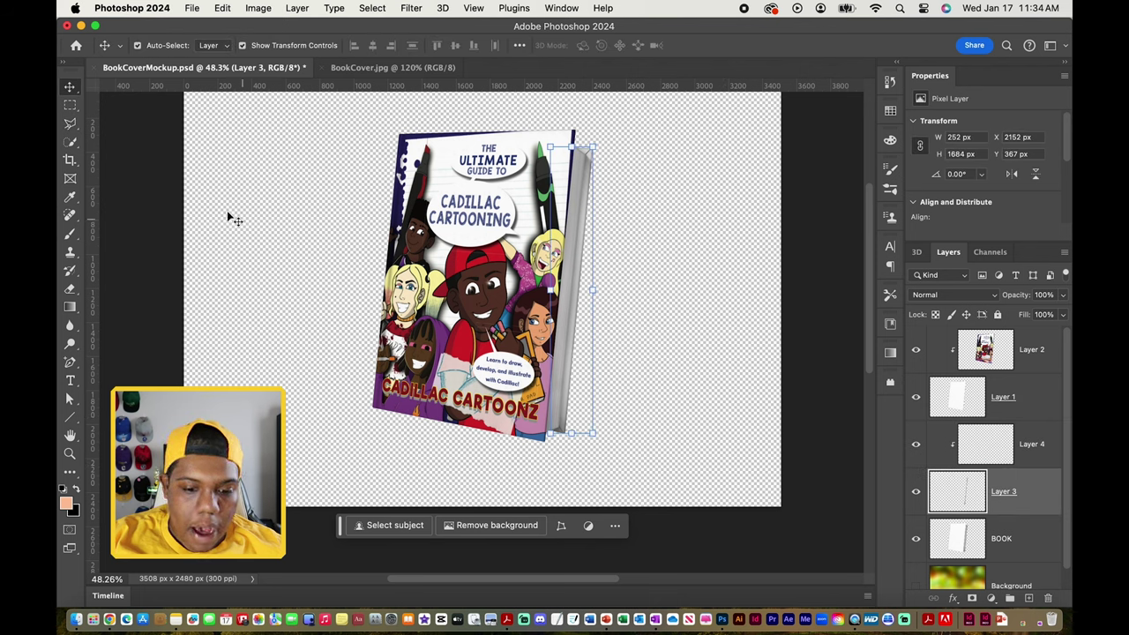
pyautogui.click(71, 198)
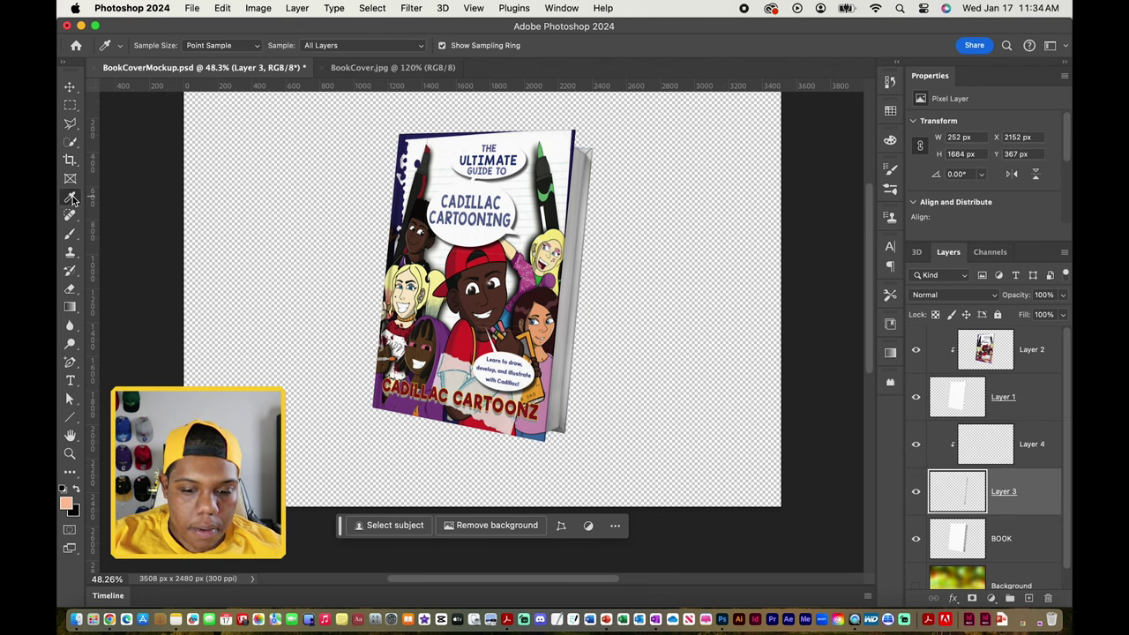
pyautogui.scroll(5, 361, 147)
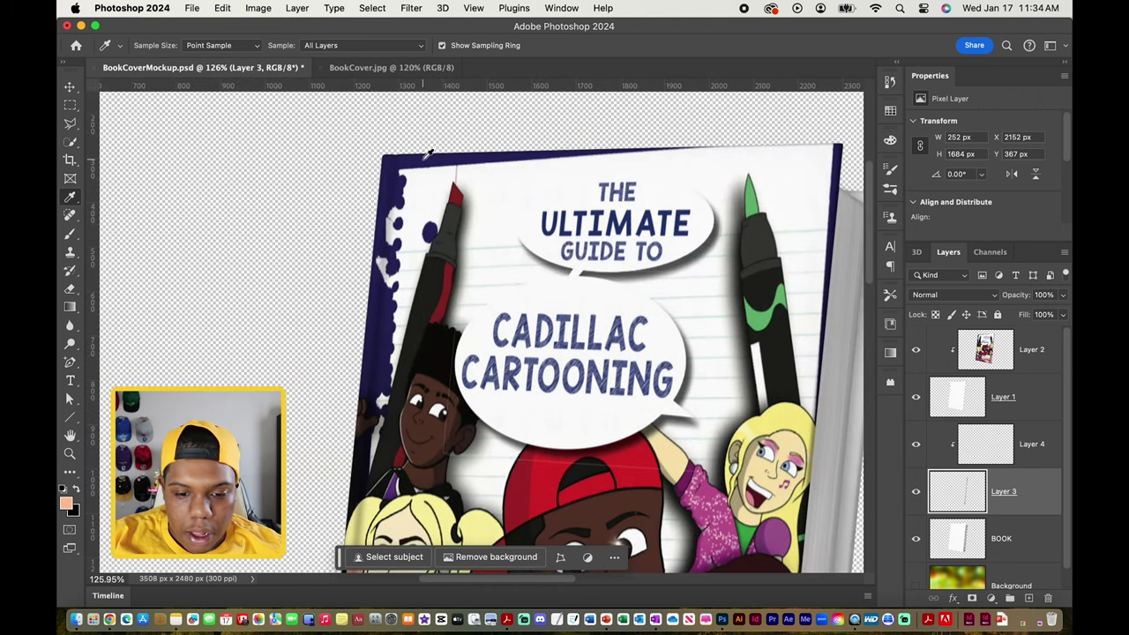
pyautogui.click(427, 155)
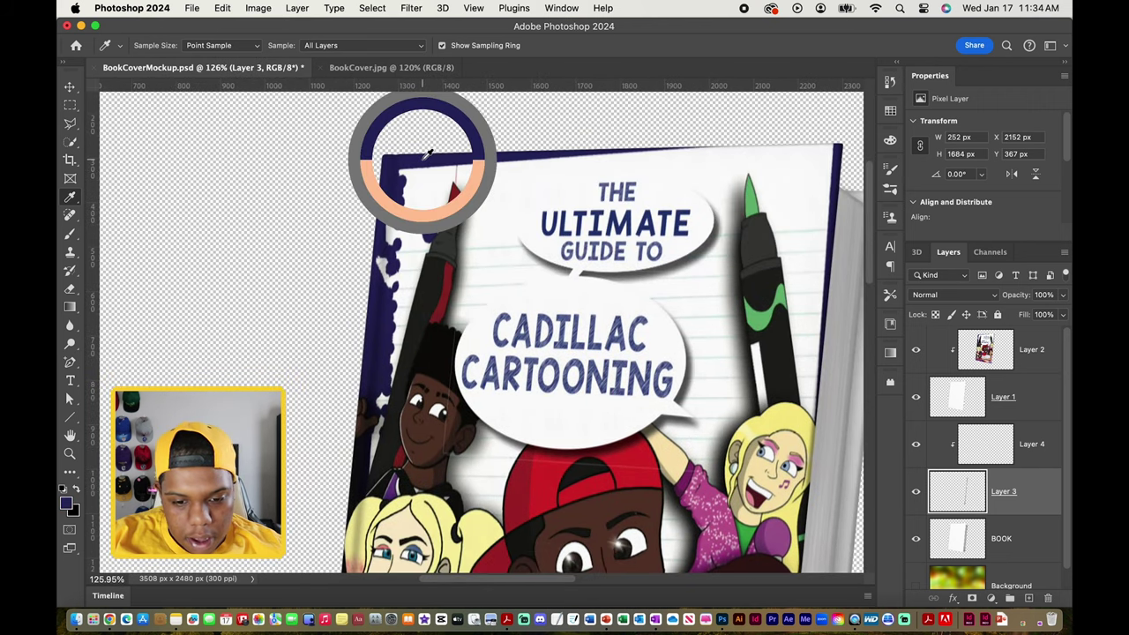
pyautogui.scroll(-5, 763, 463)
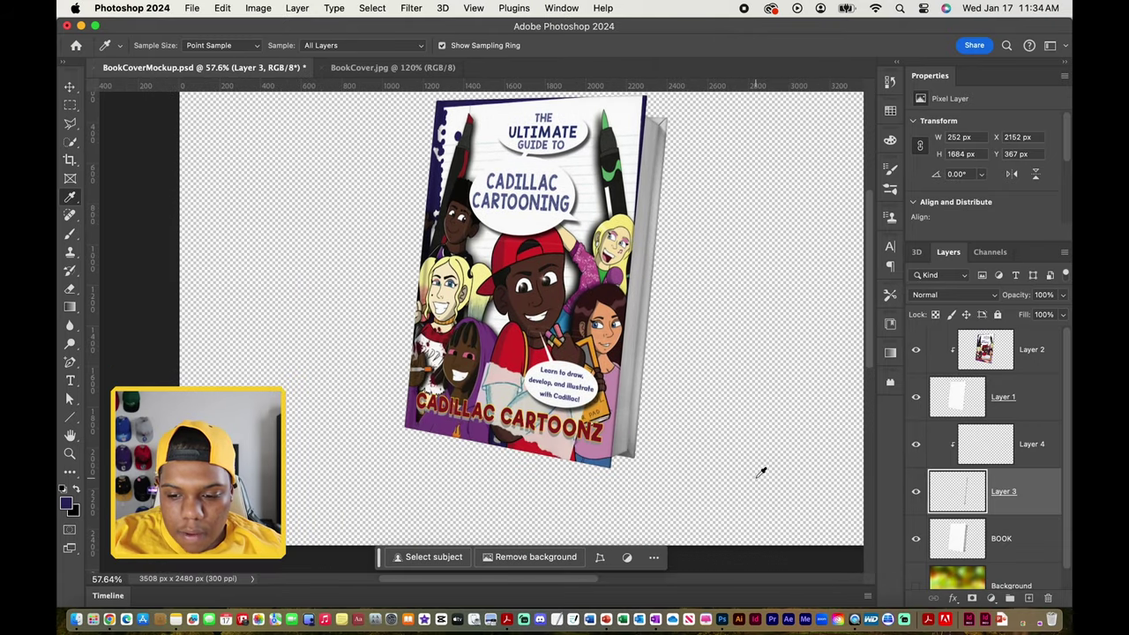
# Fill the empty layer clipped to the back cover with the sampled navy blue using the Paint Bucket tool
pyautogui.press('v')
pyautogui.click(1012, 456)
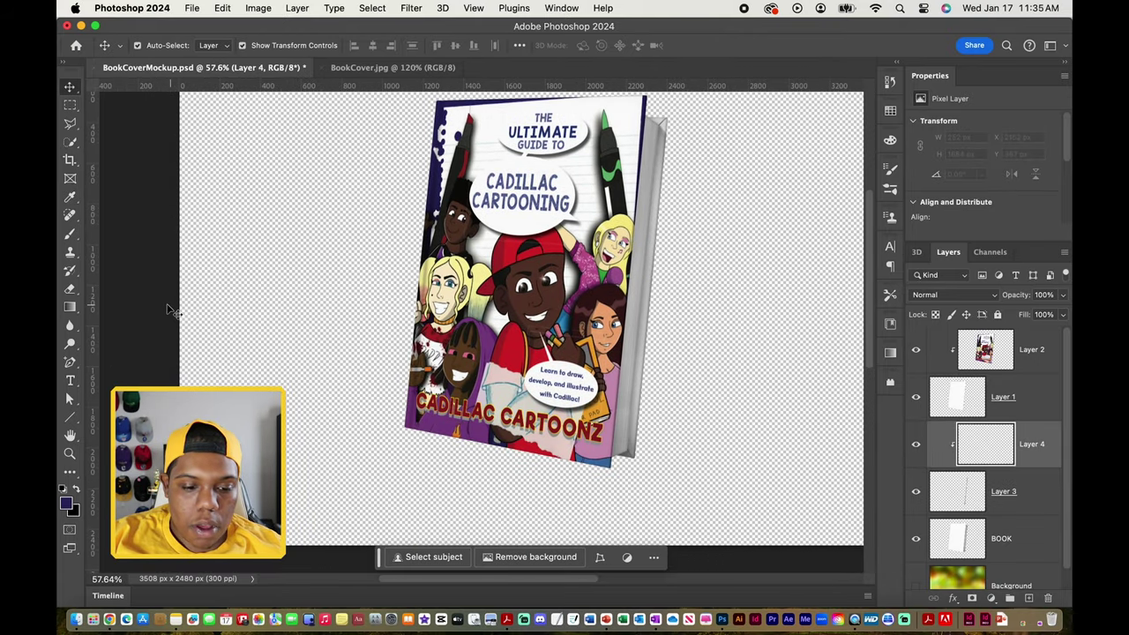
pyautogui.click(74, 309)
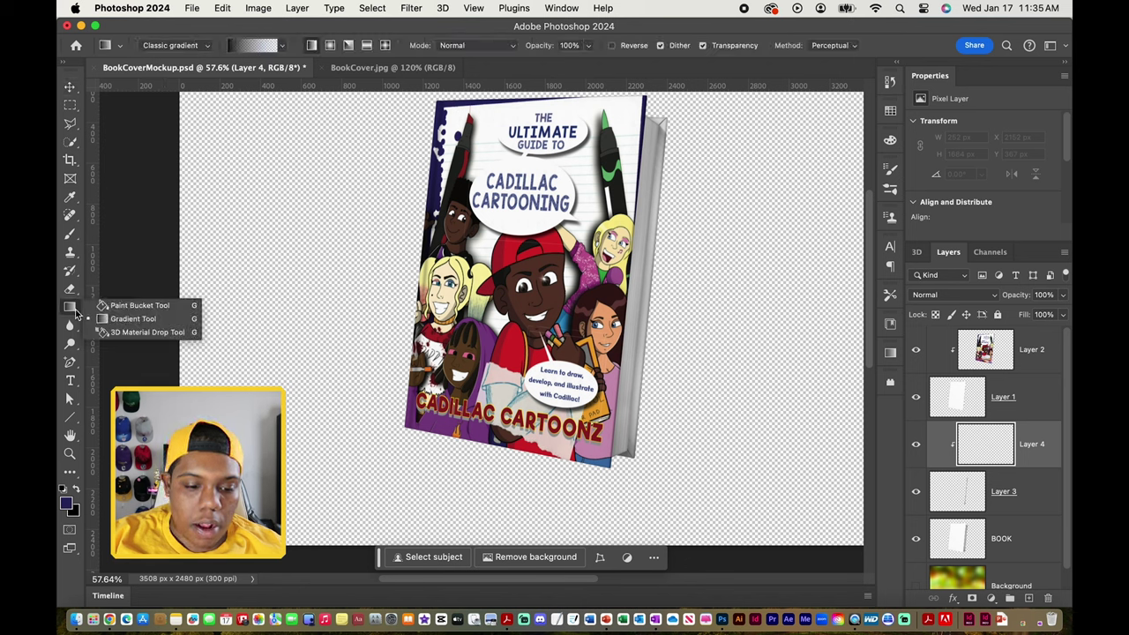
pyautogui.click(103, 307)
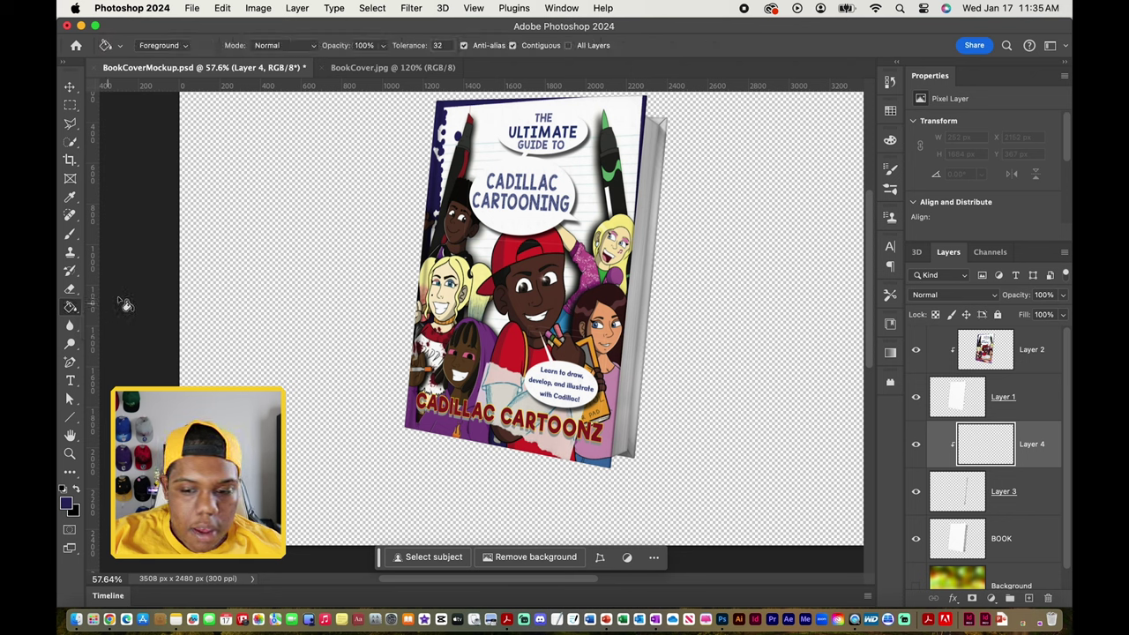
pyautogui.click(889, 140)
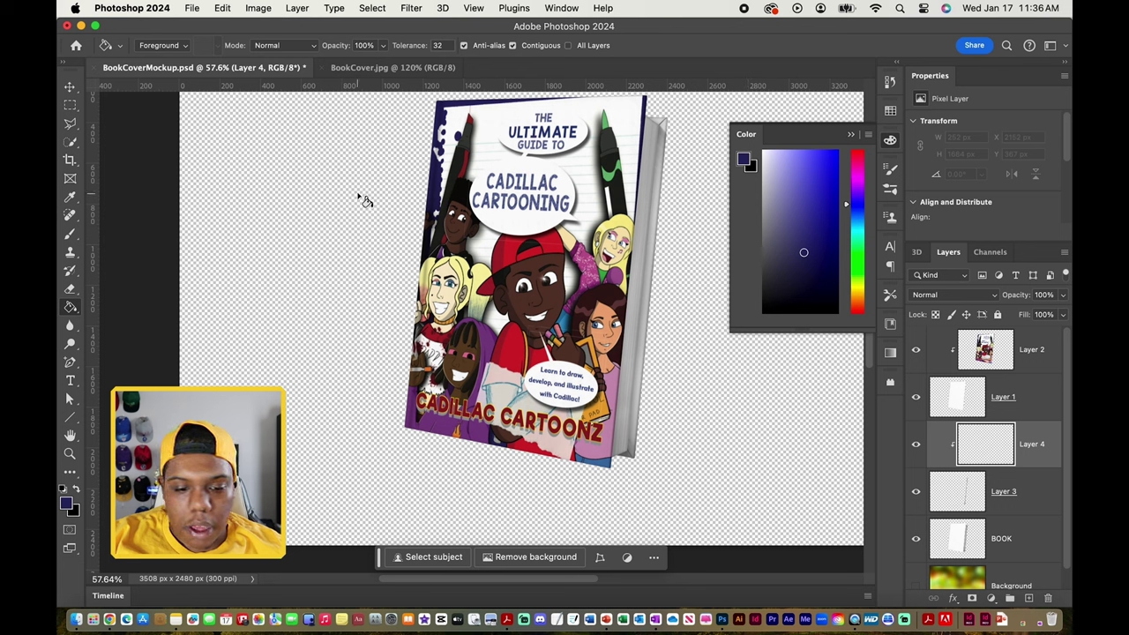
pyautogui.click(384, 184)
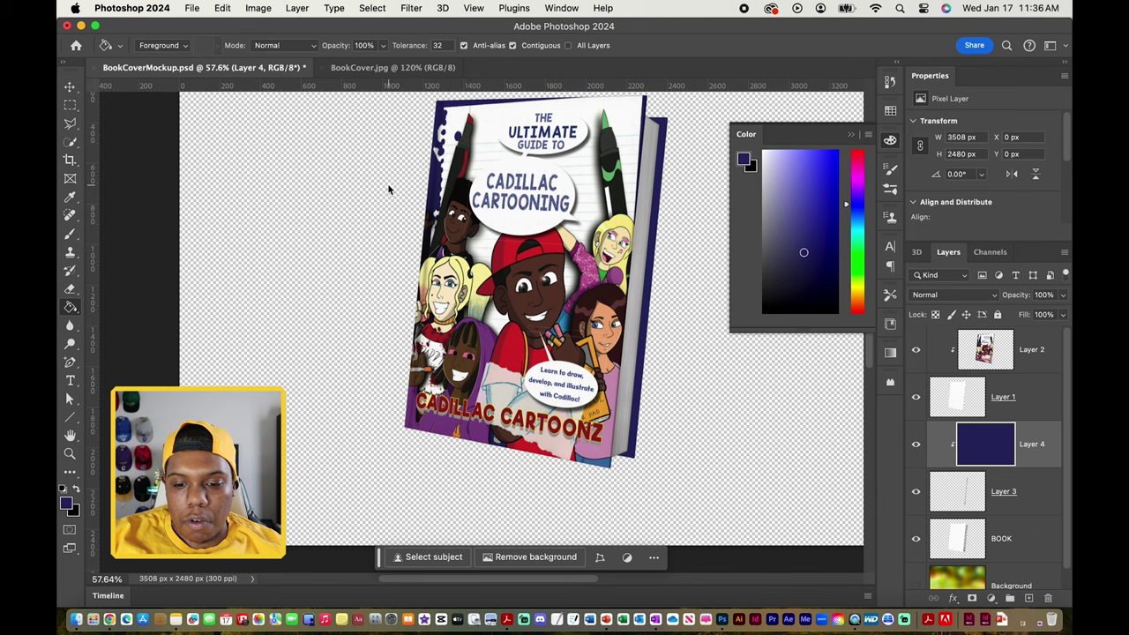
pyautogui.click(804, 395)
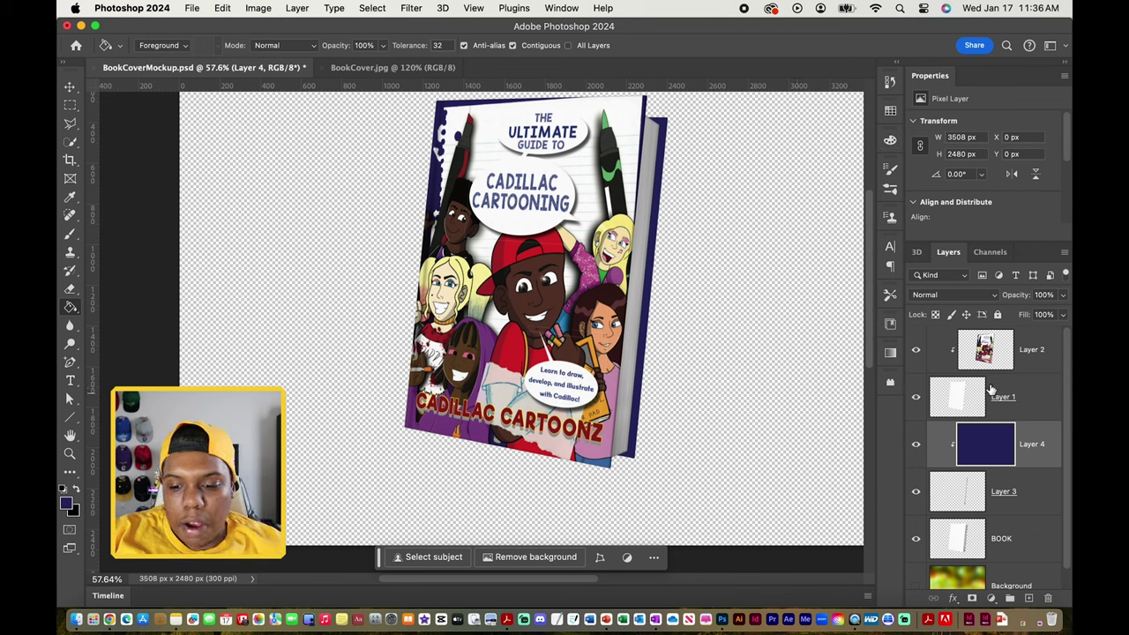
# Set the navy fill layer's blend mode to Multiply and deselect all layers
pyautogui.click(991, 296)
pyautogui.click(973, 350)
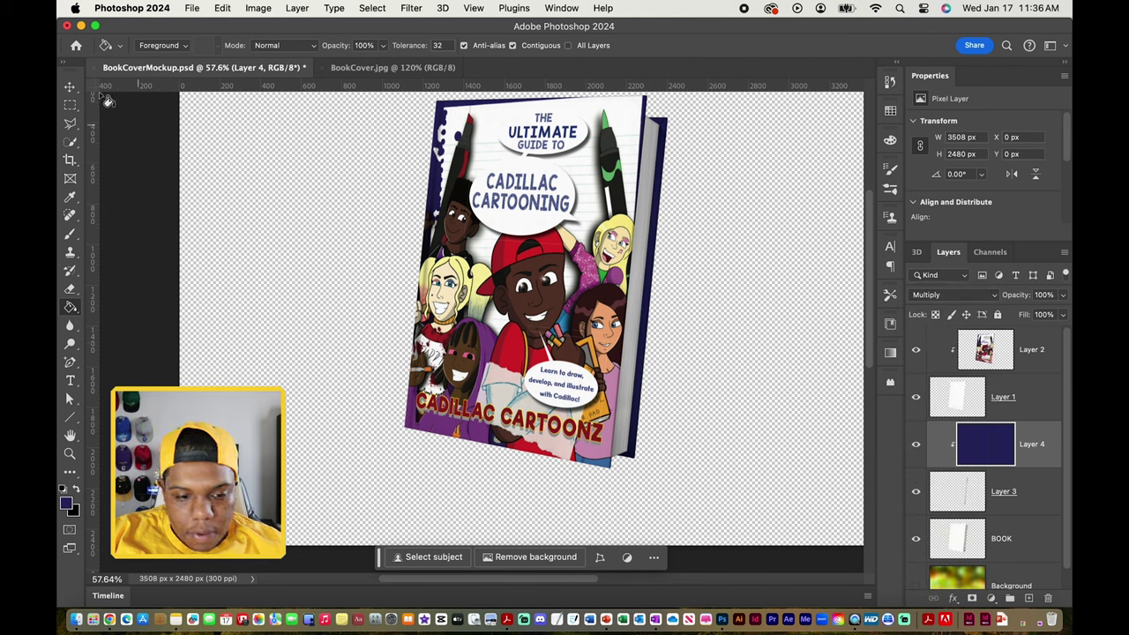
pyautogui.click(69, 87)
pyautogui.click(147, 143)
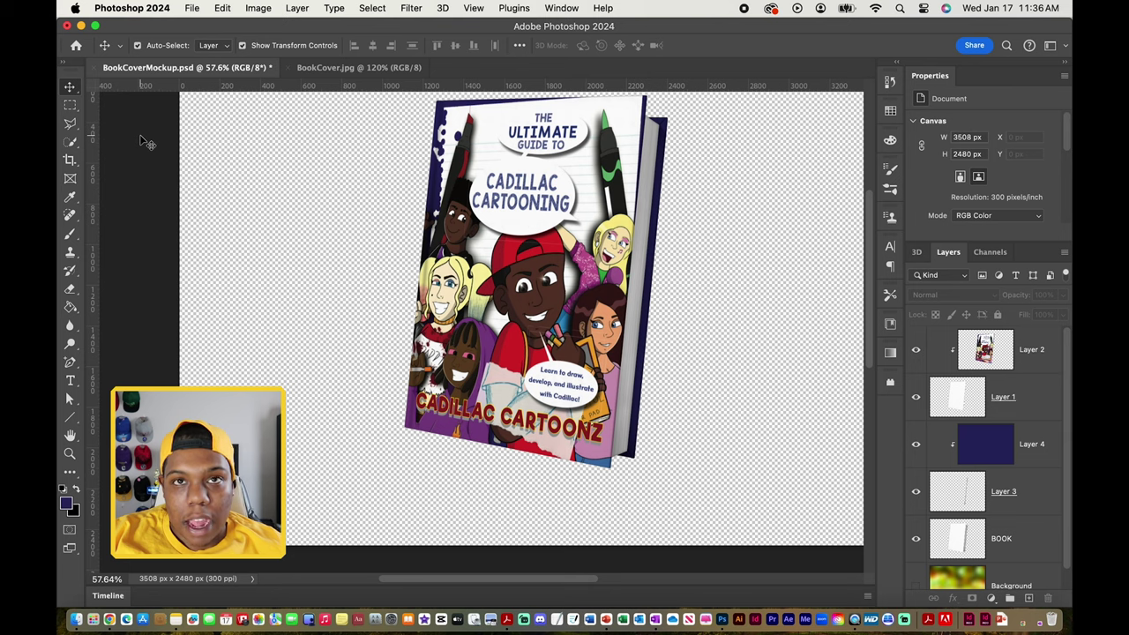
# Examine how the navy fill blends with the shading and creases along the back cover's edge and upper corner
pyautogui.click(383, 220)
pyautogui.scroll(2, 738, 332)
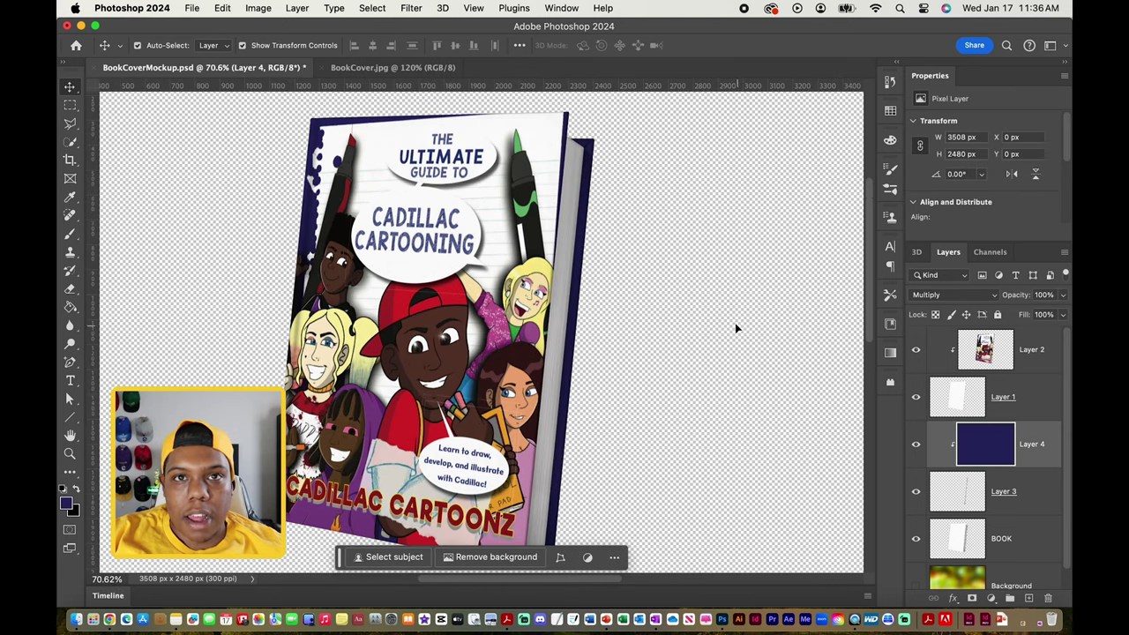
pyautogui.scroll(5, 608, 176)
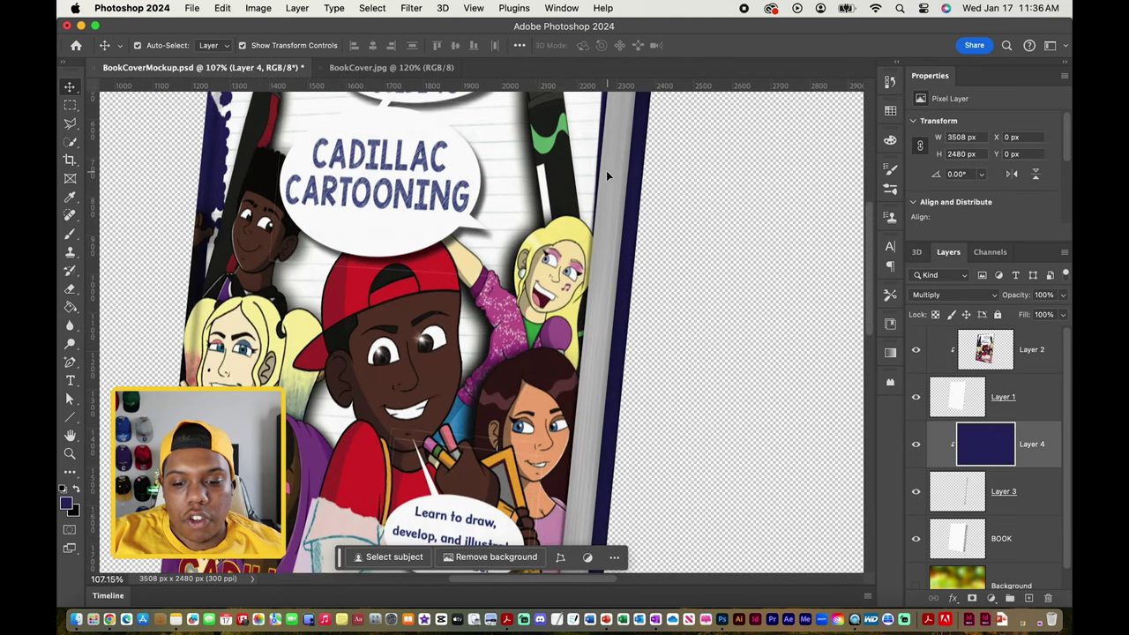
pyautogui.scroll(2, 637, 190)
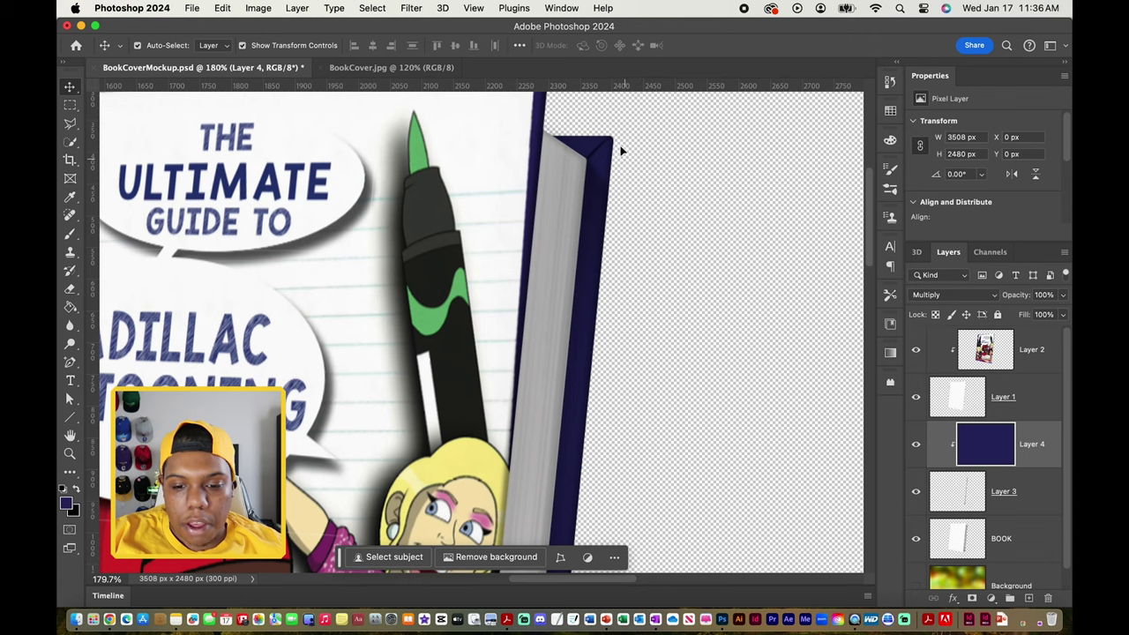
pyautogui.scroll(3, 618, 141)
pyautogui.scroll(2, 689, 157)
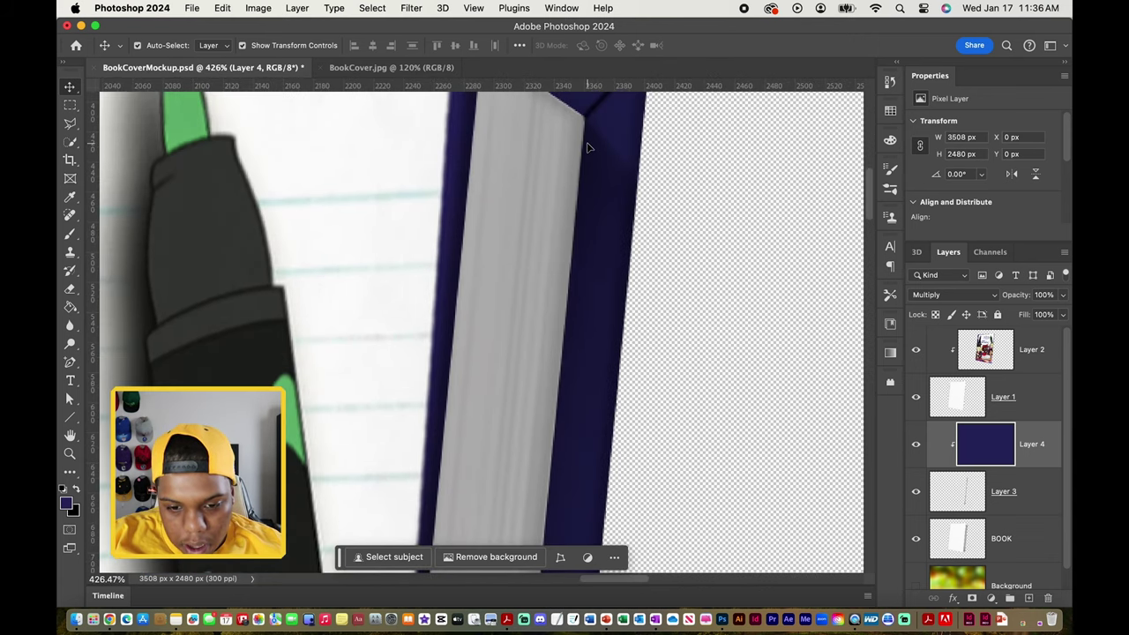
pyautogui.scroll(3, 610, 191)
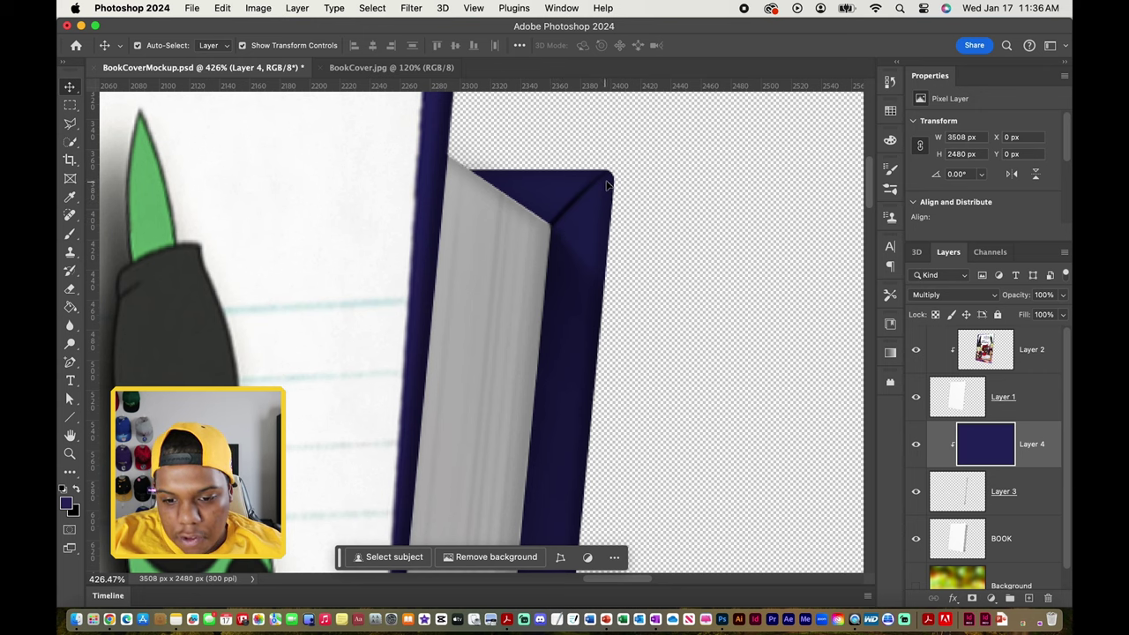
# Inspect the navy shading from the back cover's lower corner up along the page block to its upper corner, and deselect all layers
pyautogui.scroll(-5, 553, 233)
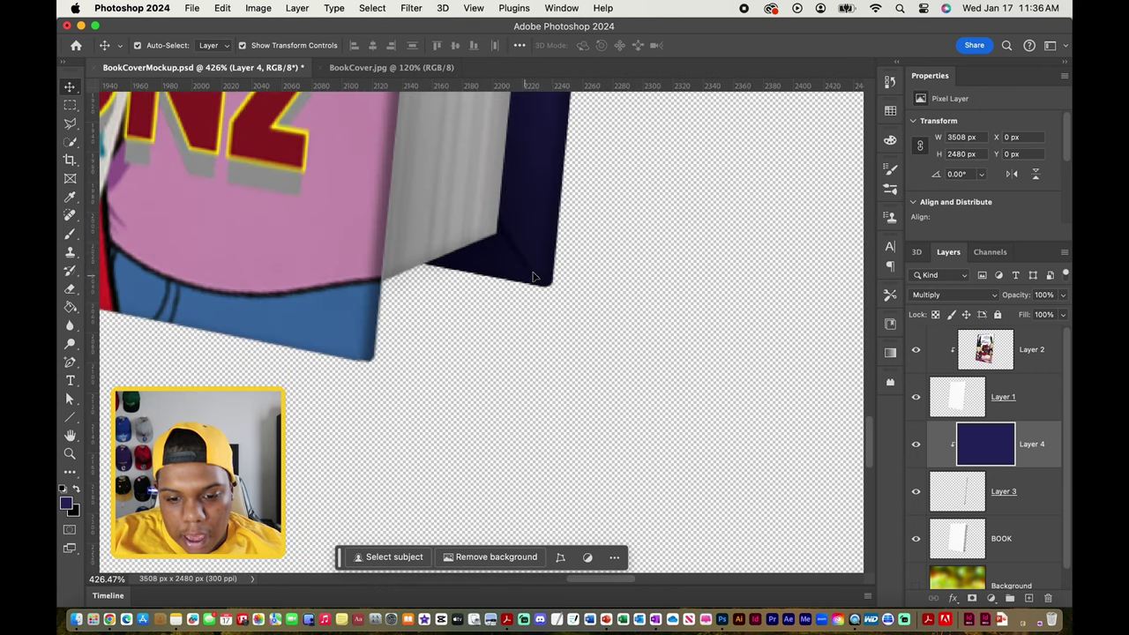
pyautogui.scroll(-3, 677, 272)
pyautogui.scroll(6, 678, 272)
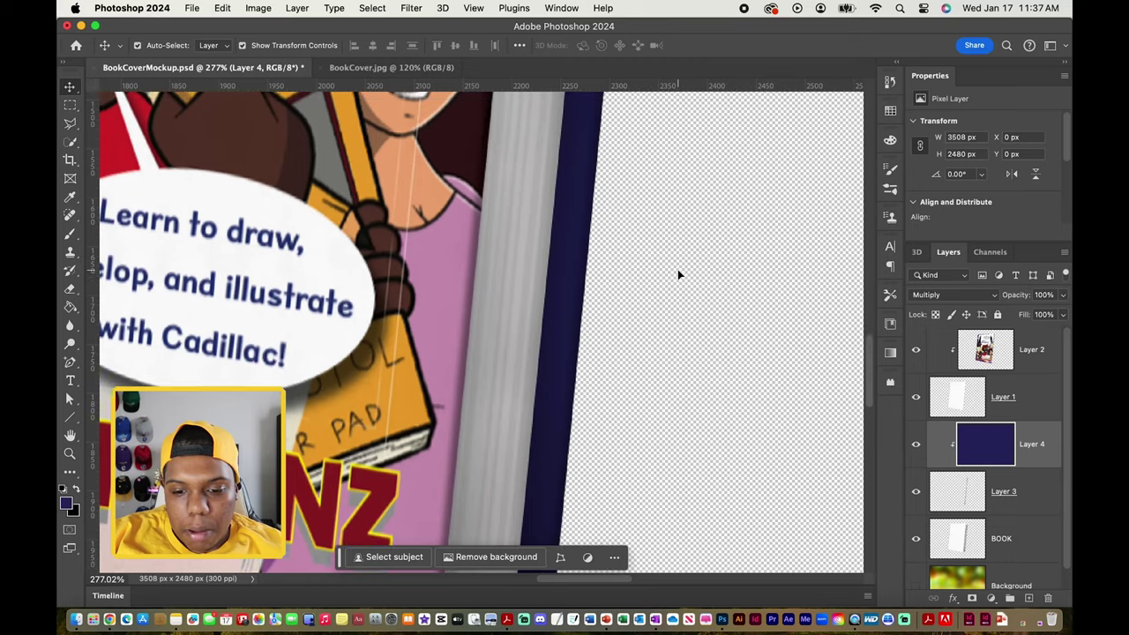
pyautogui.scroll(6, 677, 274)
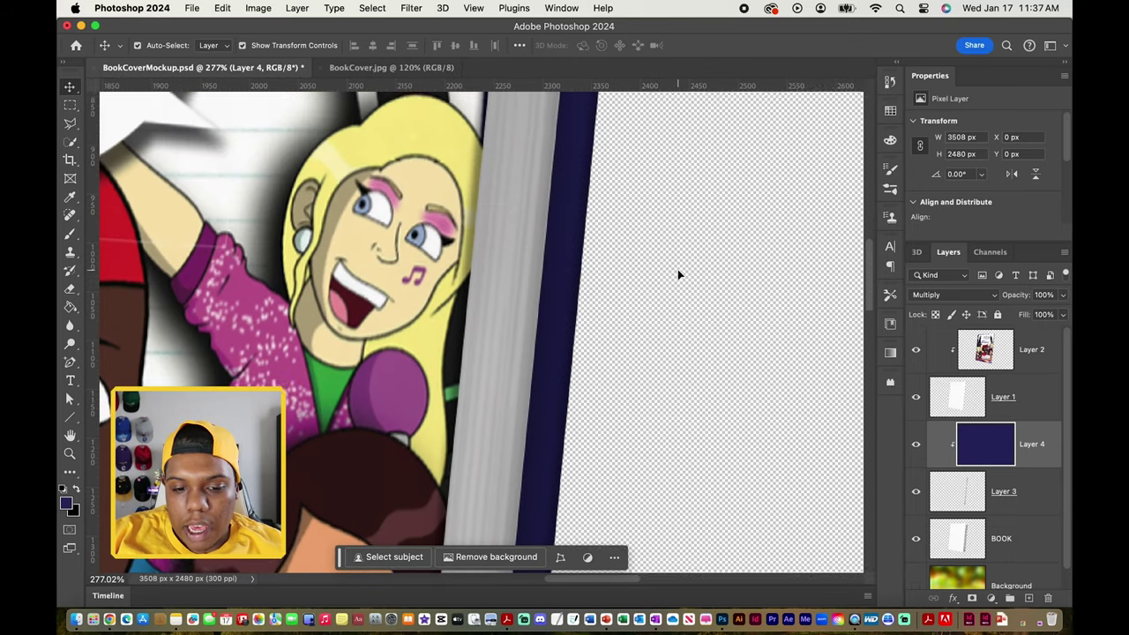
pyautogui.scroll(6, 677, 274)
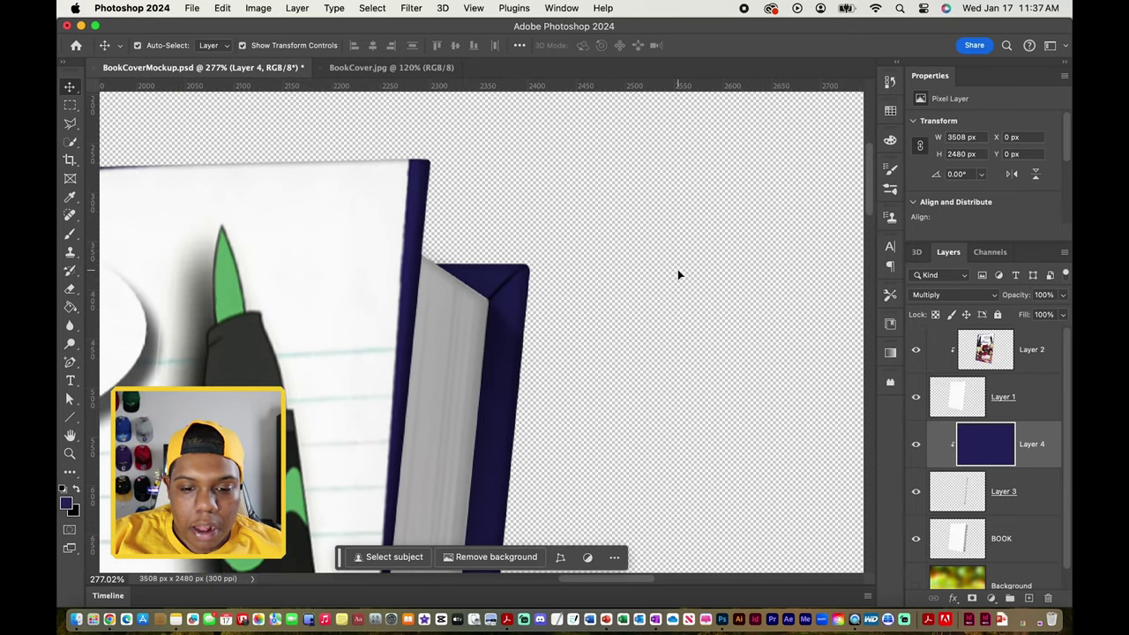
pyautogui.hscroll(-5, 535, 327)
pyautogui.scroll(-3, 536, 326)
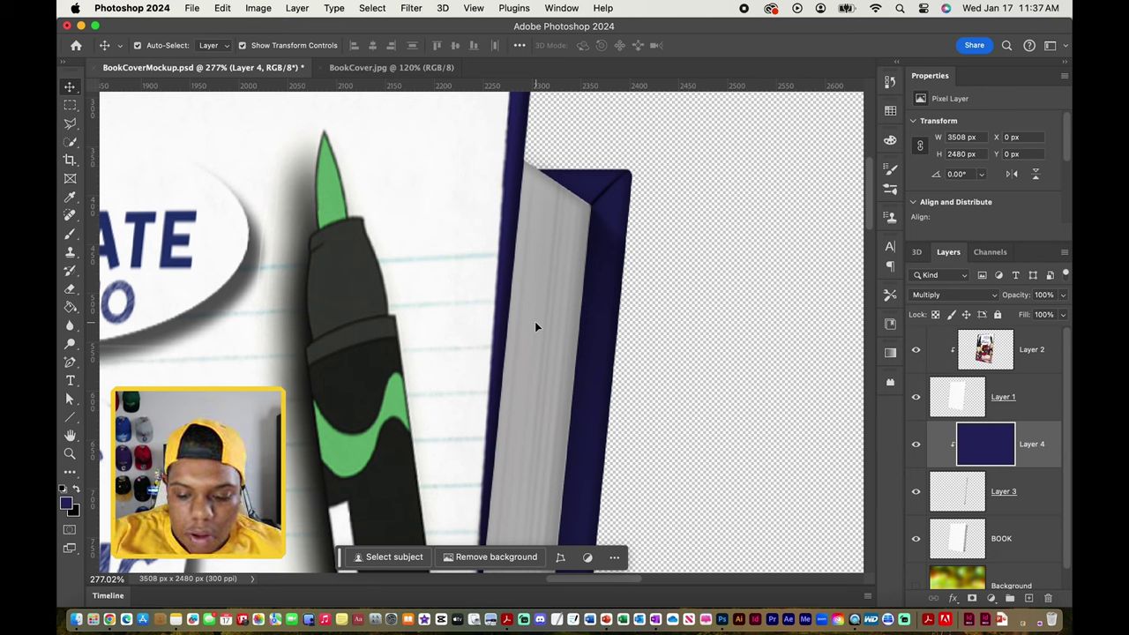
pyautogui.press('super')
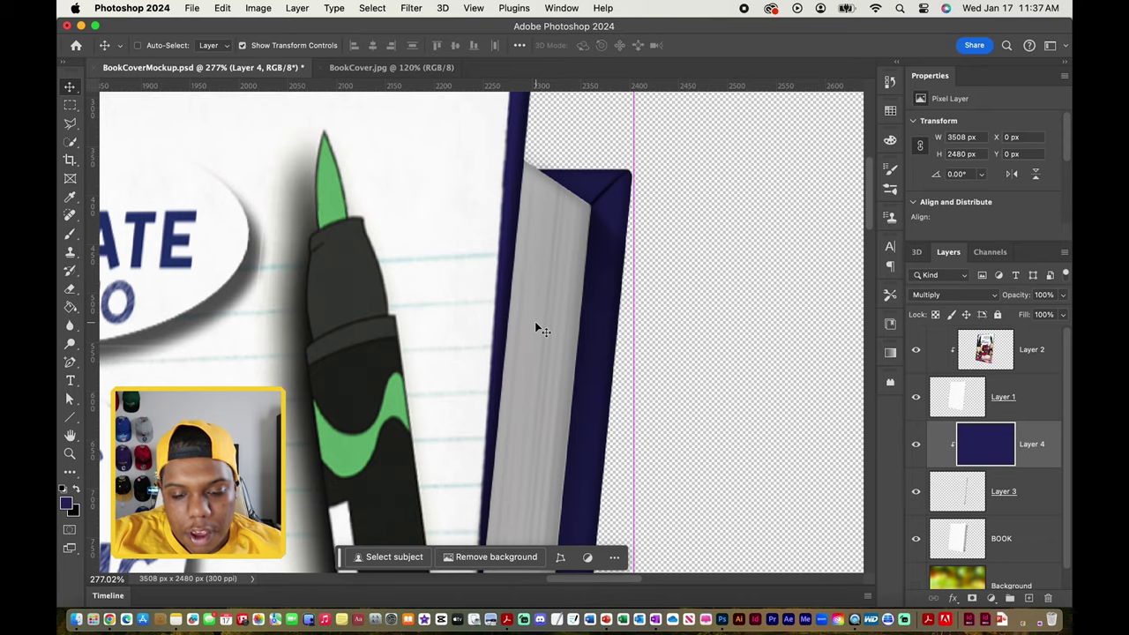
pyautogui.press('super+0')
pyautogui.click(836, 351)
# Make the blurred Background layer visible behind the book and deselect all layers
pyautogui.scroll(-1, 835, 351)
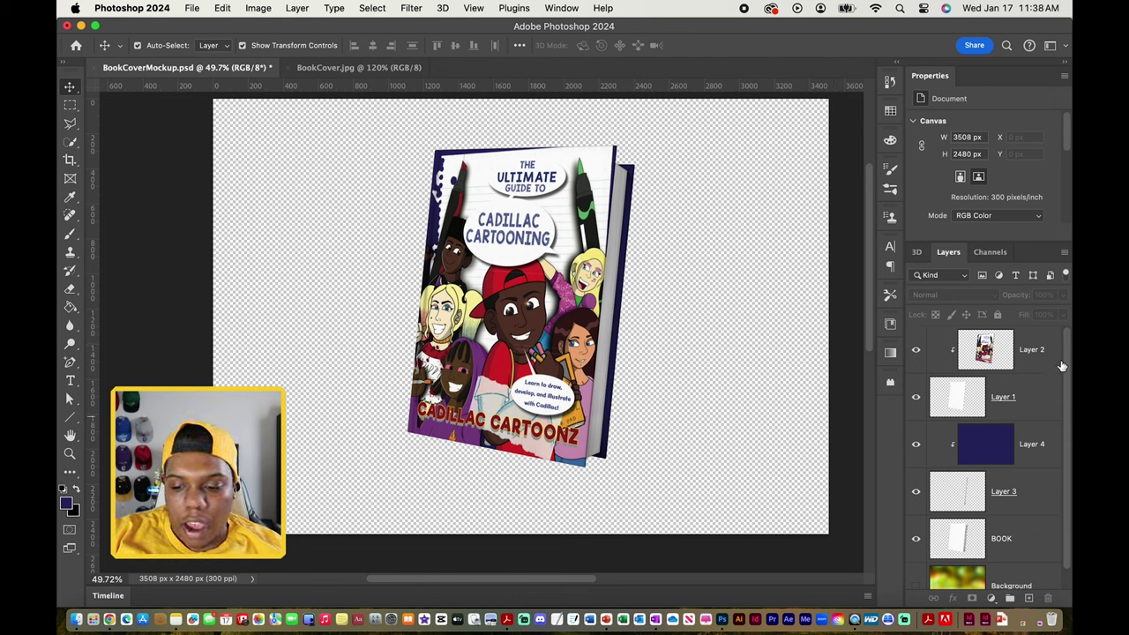
pyautogui.scroll(-1, 1069, 372)
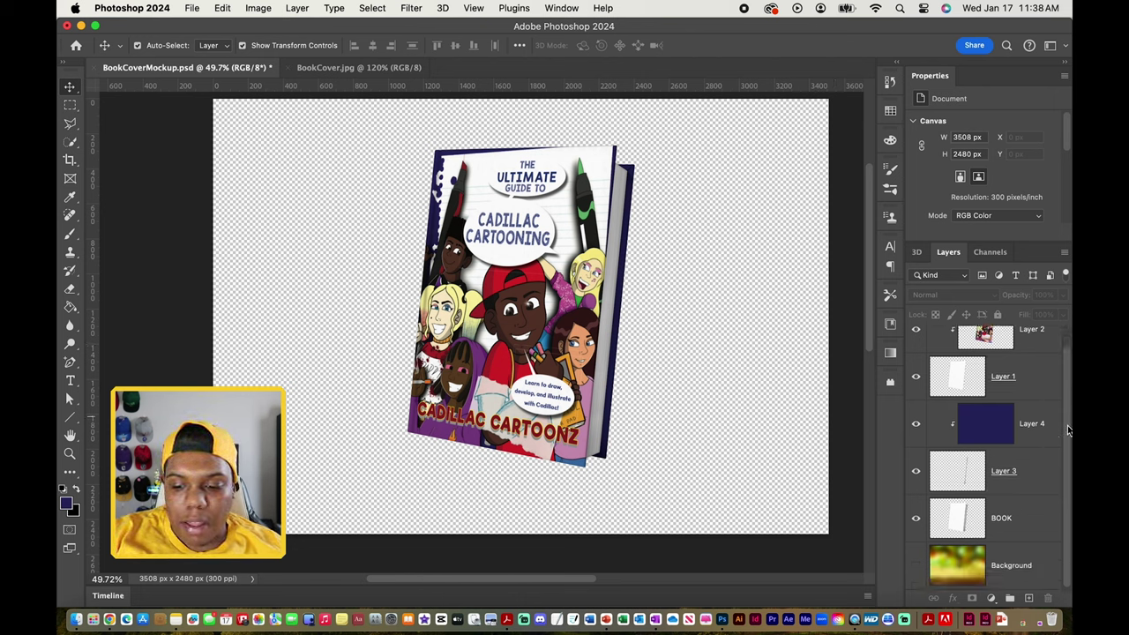
pyautogui.click(995, 566)
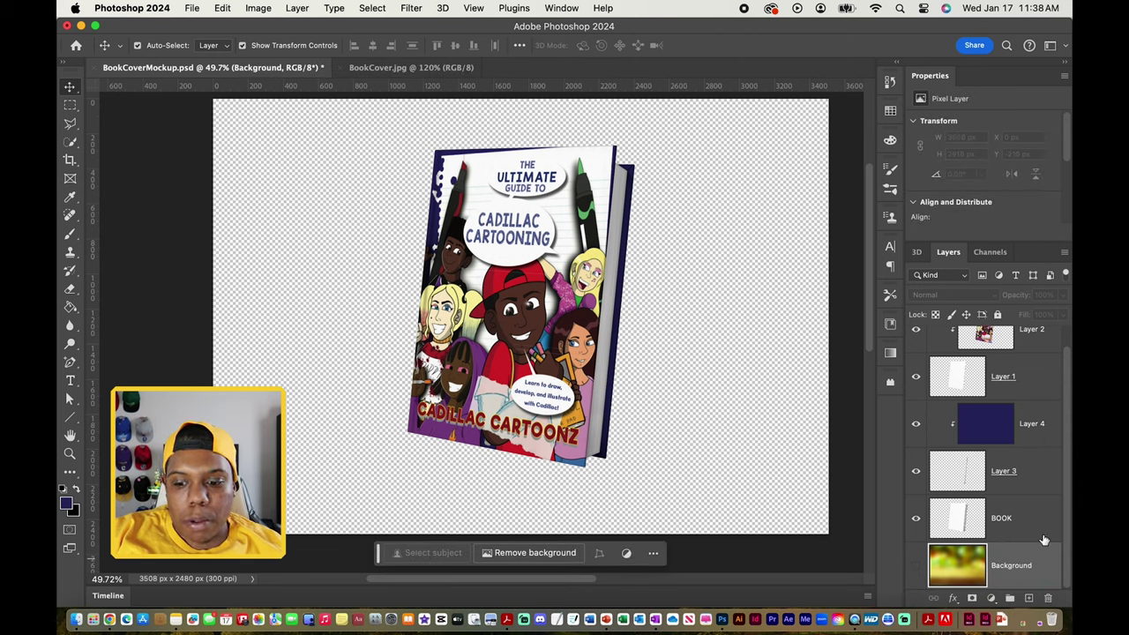
pyautogui.click(916, 566)
pyautogui.click(850, 474)
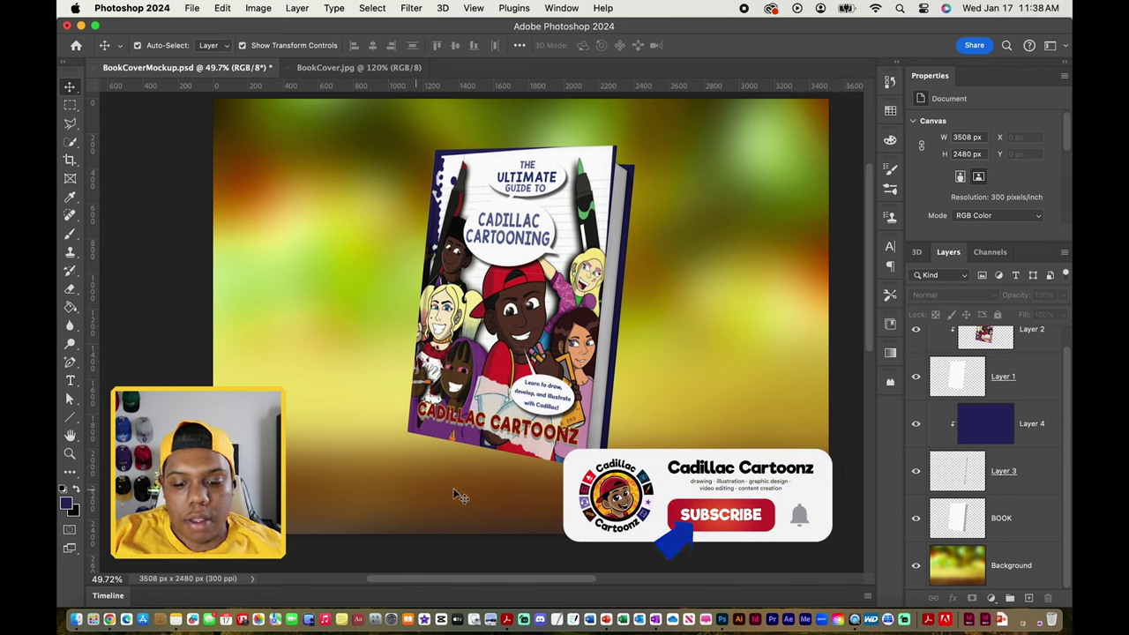
# Add a new layer above Background and draw a flat ellipse about 1175 × 141 px just beneath the book
pyautogui.click(1005, 564)
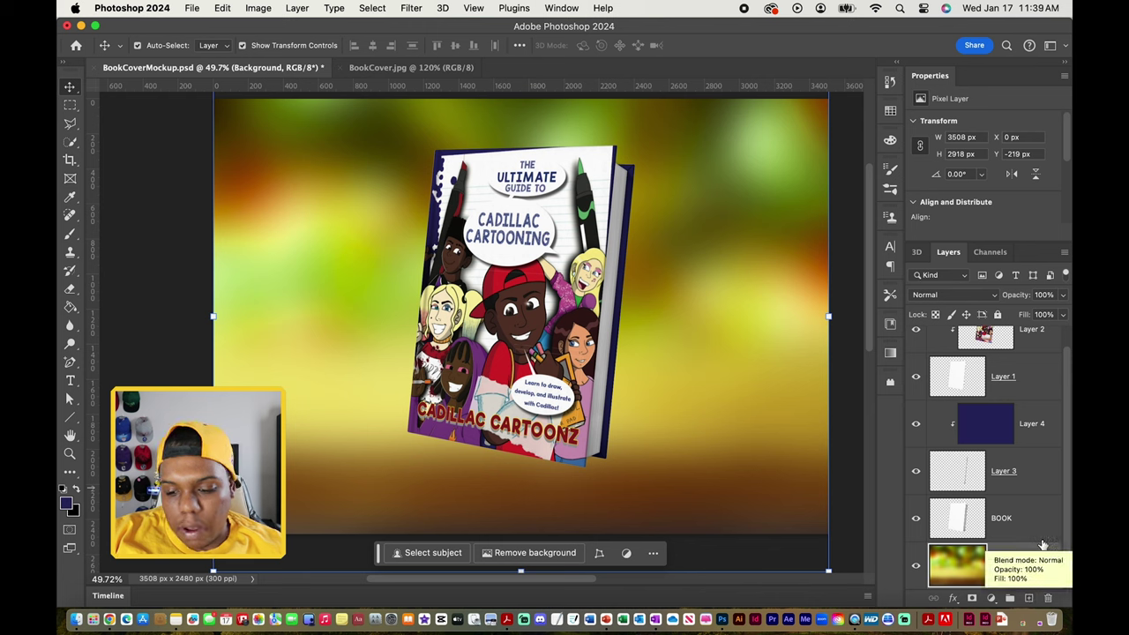
pyautogui.click(1028, 598)
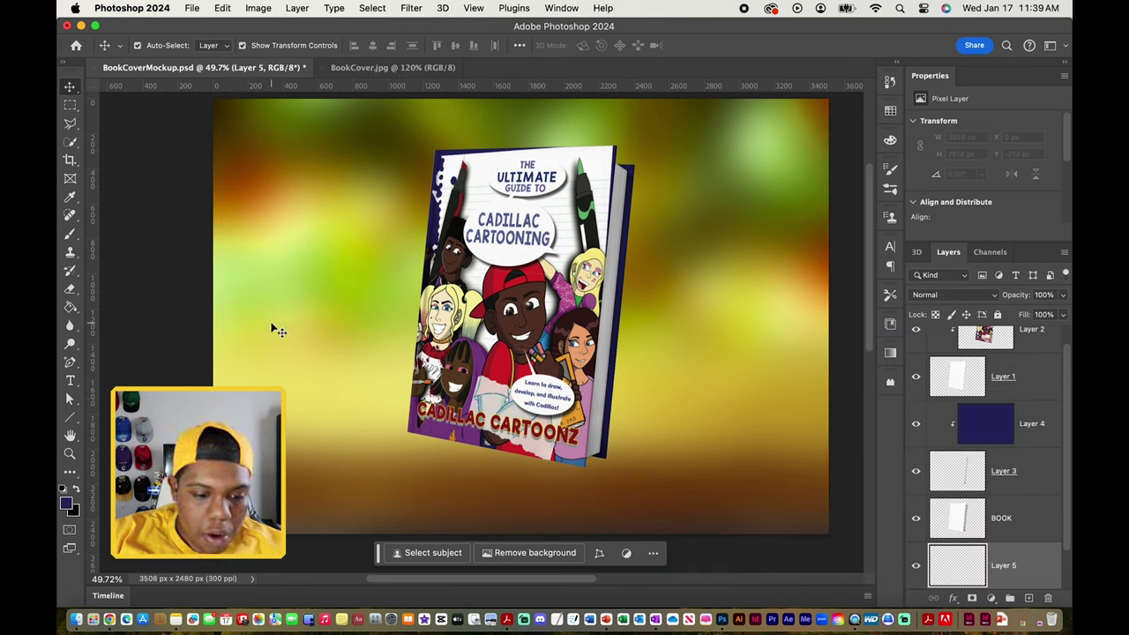
pyautogui.click(75, 423)
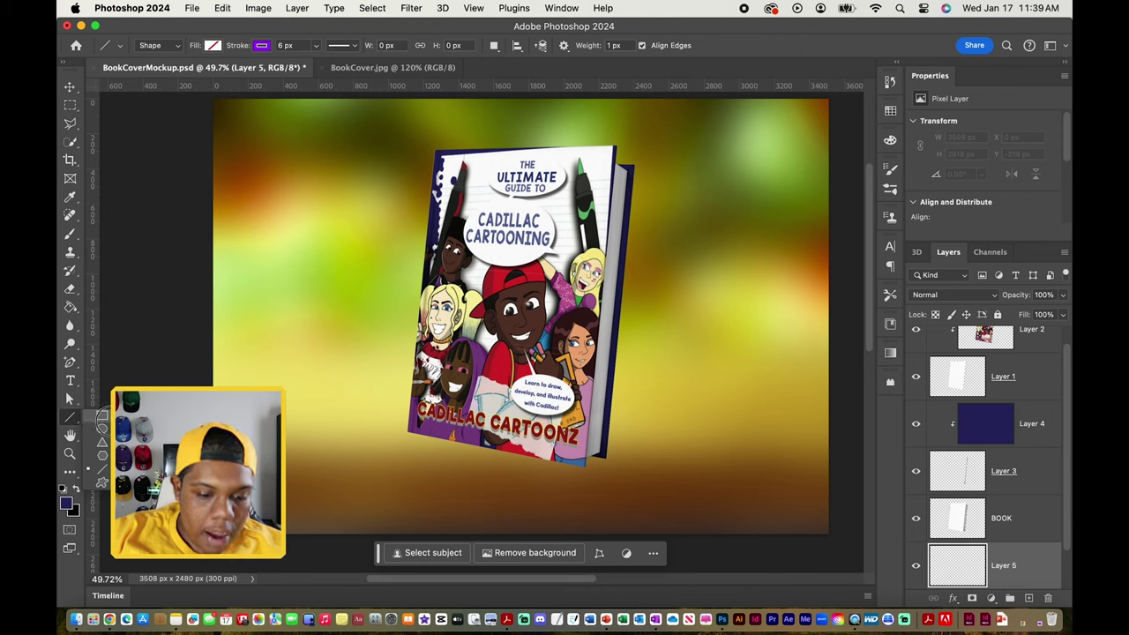
pyautogui.click(102, 428)
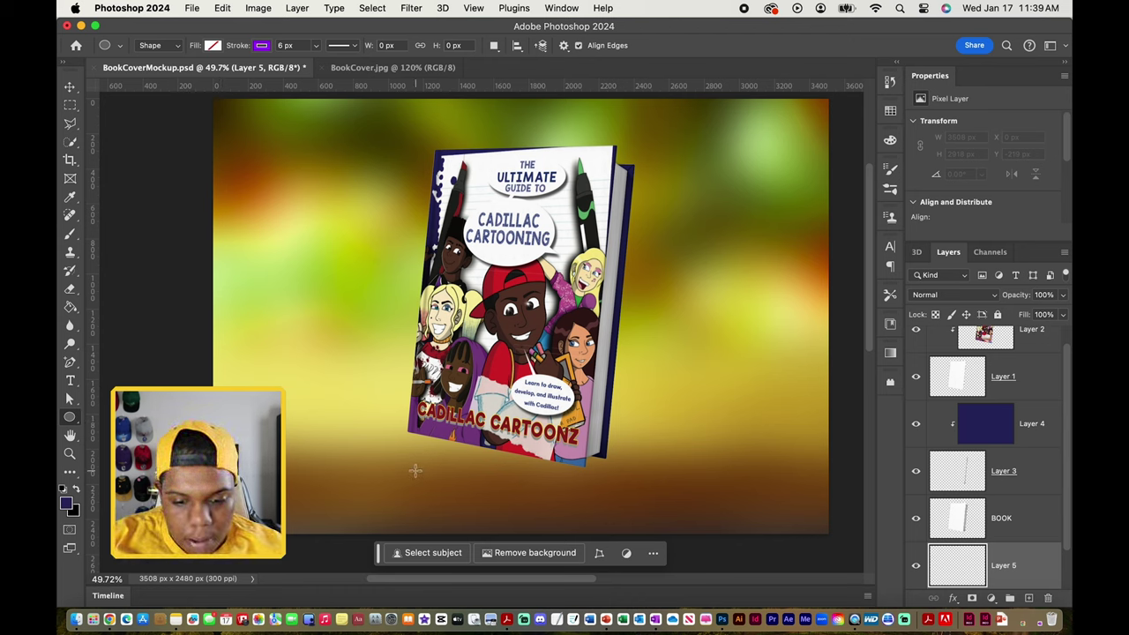
pyautogui.moveTo(412, 470); pyautogui.dragTo(620, 496)
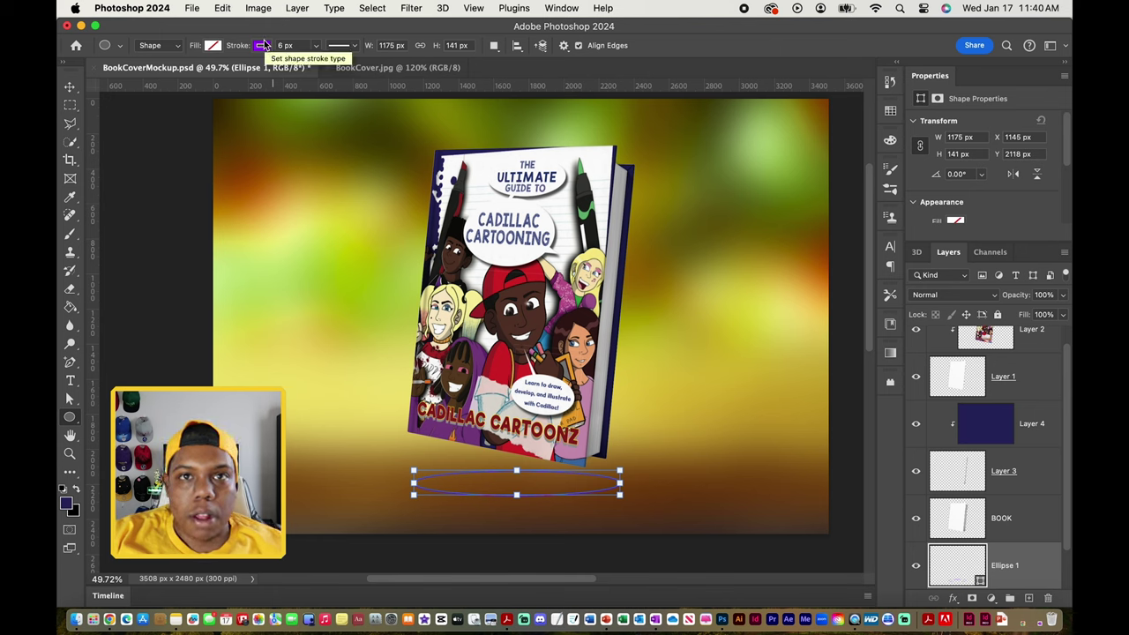
# Remove the ellipse's stroke, fill it with black and deselect it
pyautogui.click(264, 45)
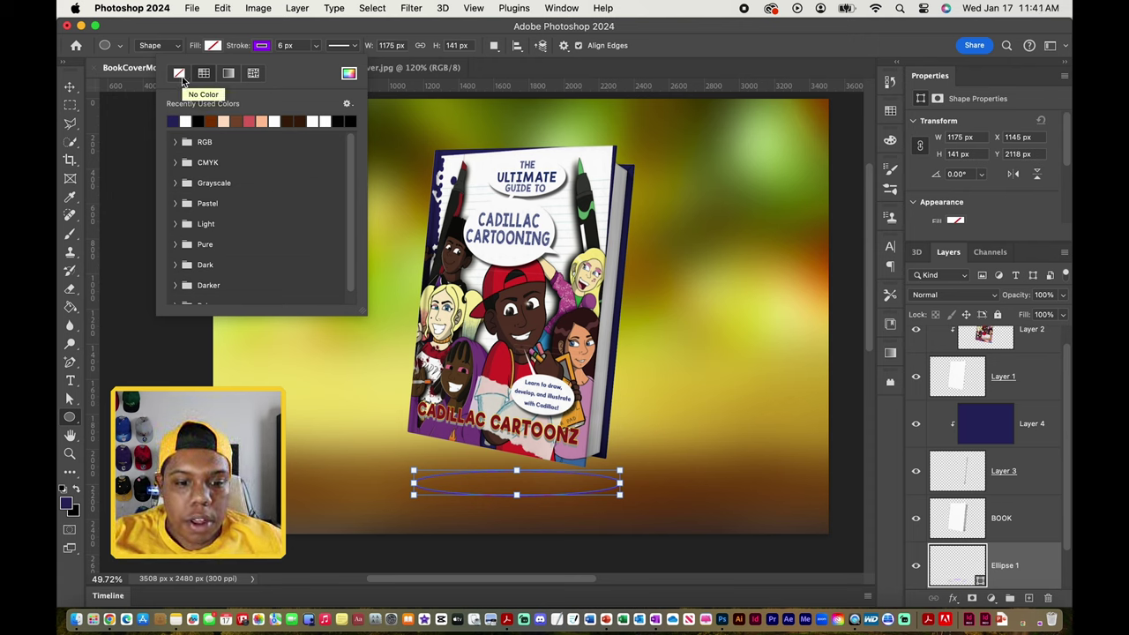
pyautogui.click(183, 75)
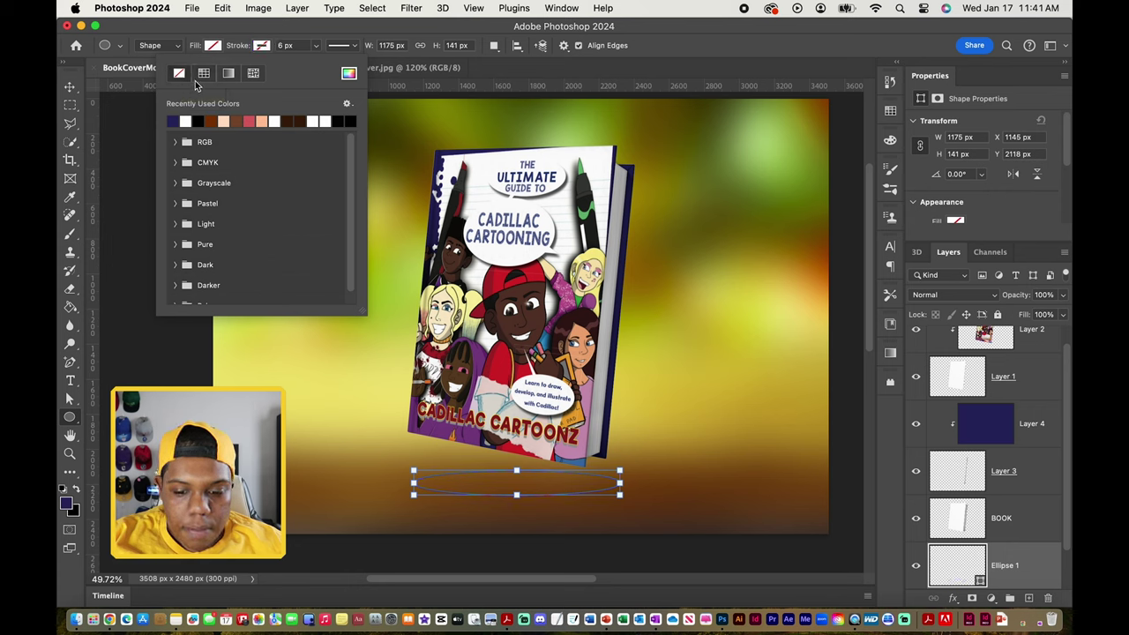
pyautogui.click(296, 27)
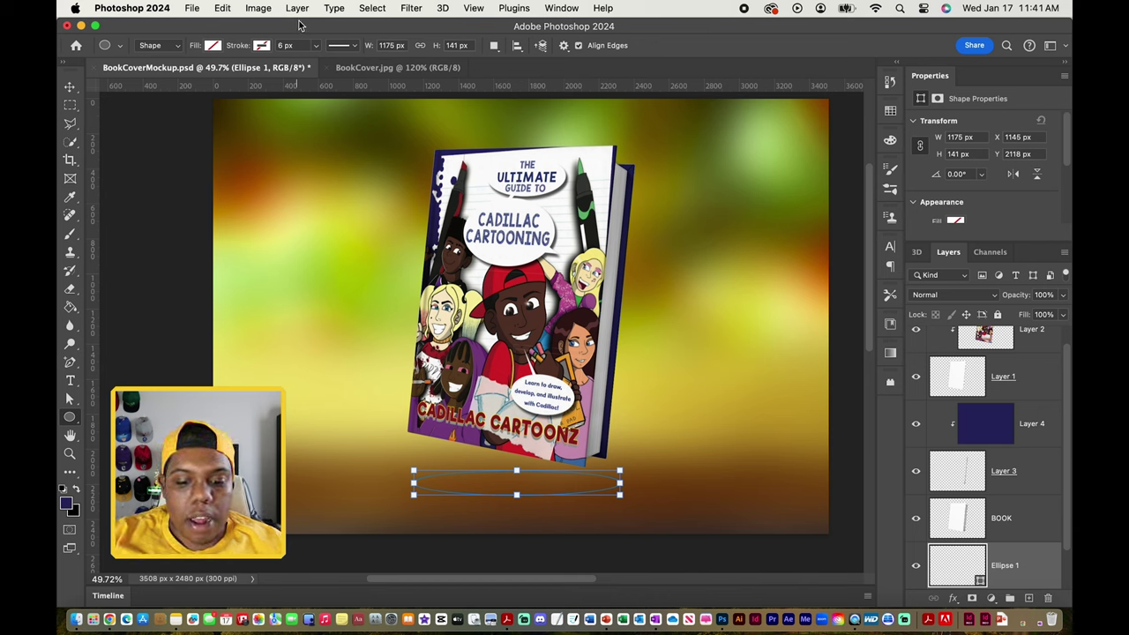
pyautogui.click(217, 48)
pyautogui.click(124, 121)
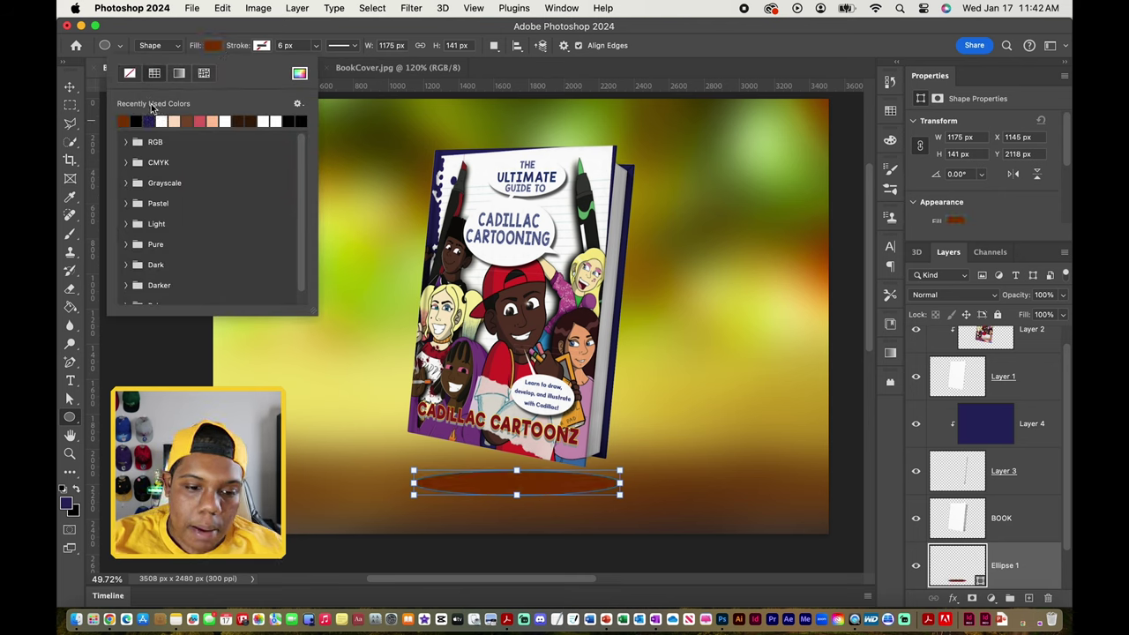
pyautogui.click(136, 121)
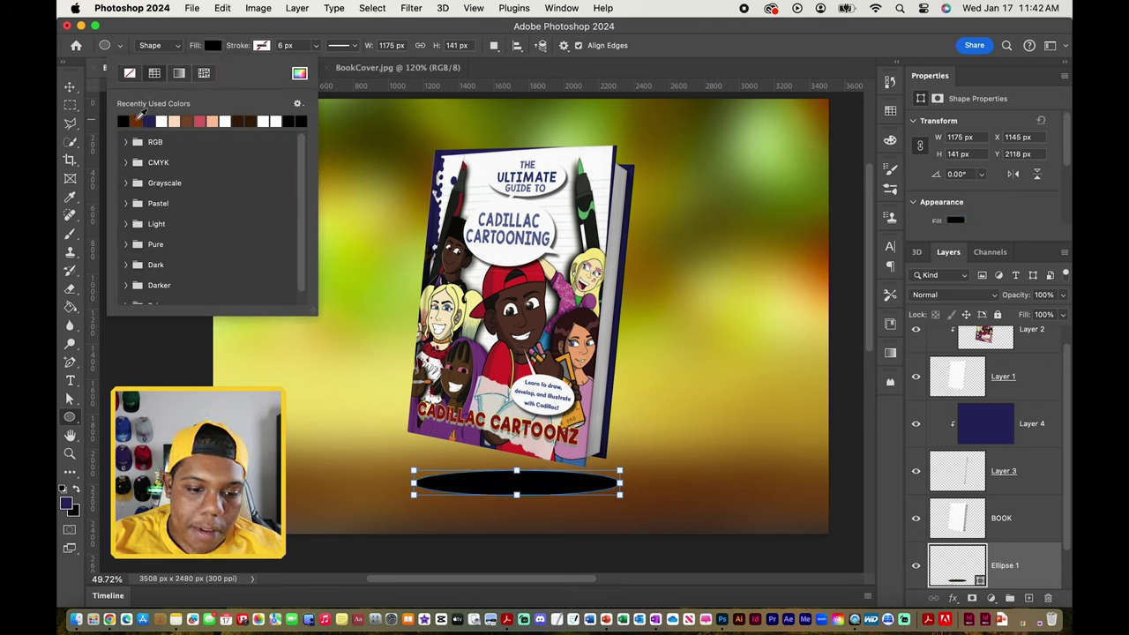
pyautogui.click(69, 87)
pyautogui.click(183, 227)
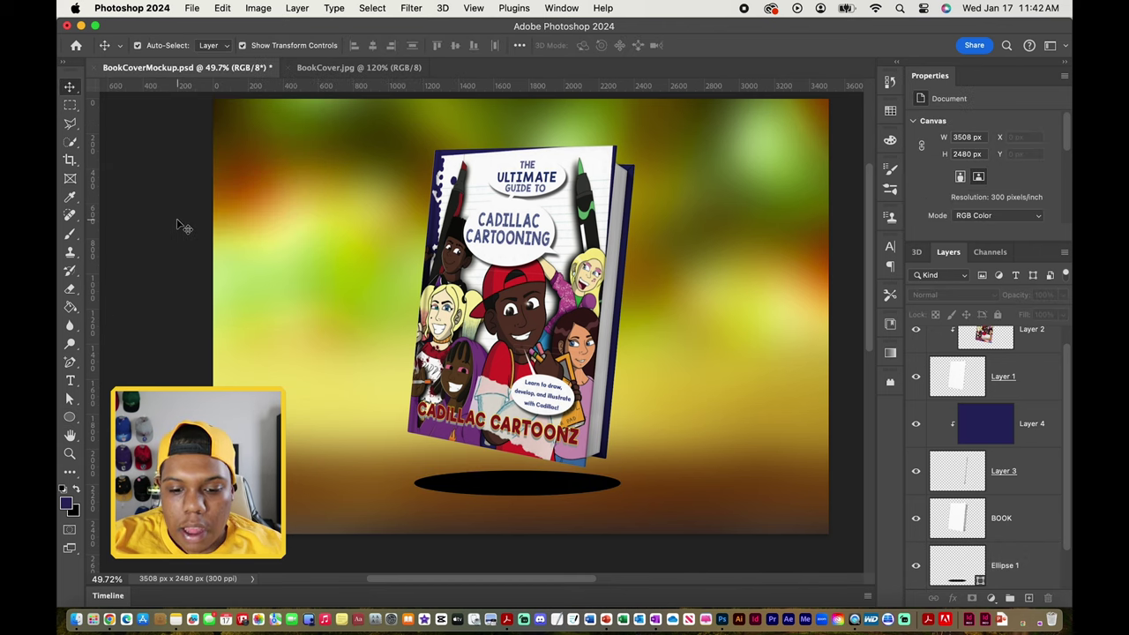
# Rasterize the black ellipse layer and deselect it
pyautogui.scroll(-2, 994, 562)
pyautogui.click(1001, 519)
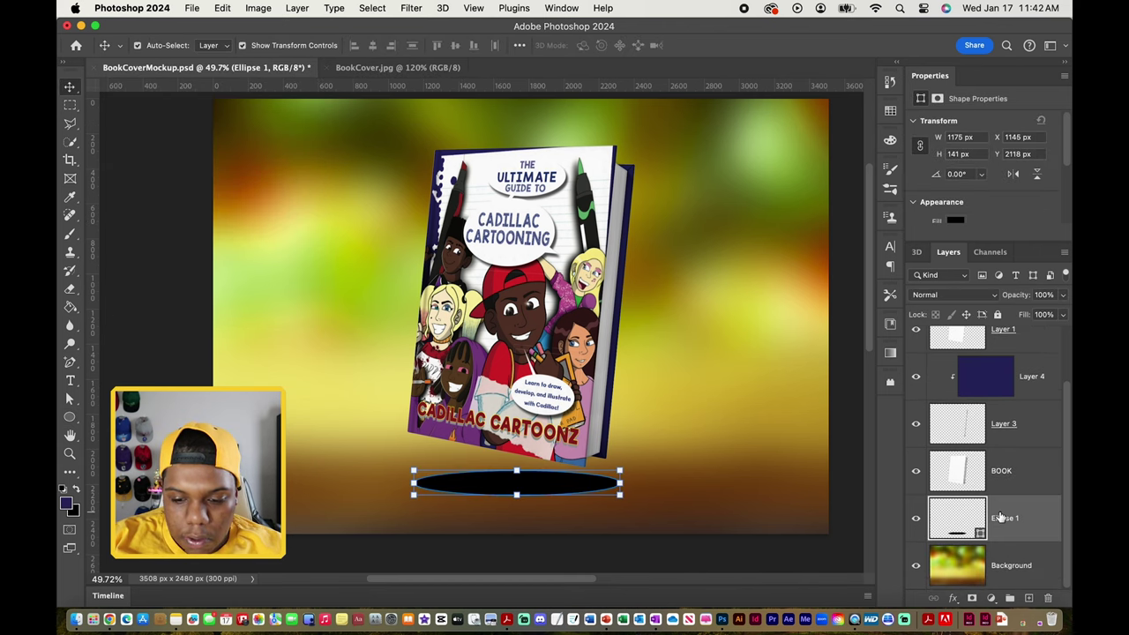
pyautogui.rightClick(1006, 522)
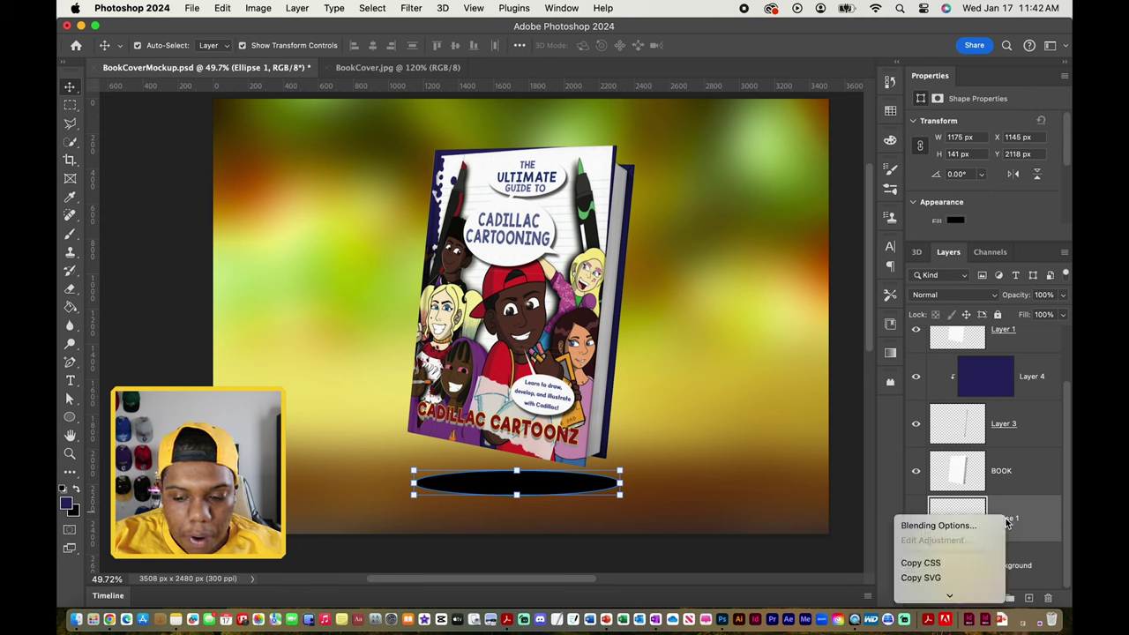
pyautogui.scroll(-5, 988, 544)
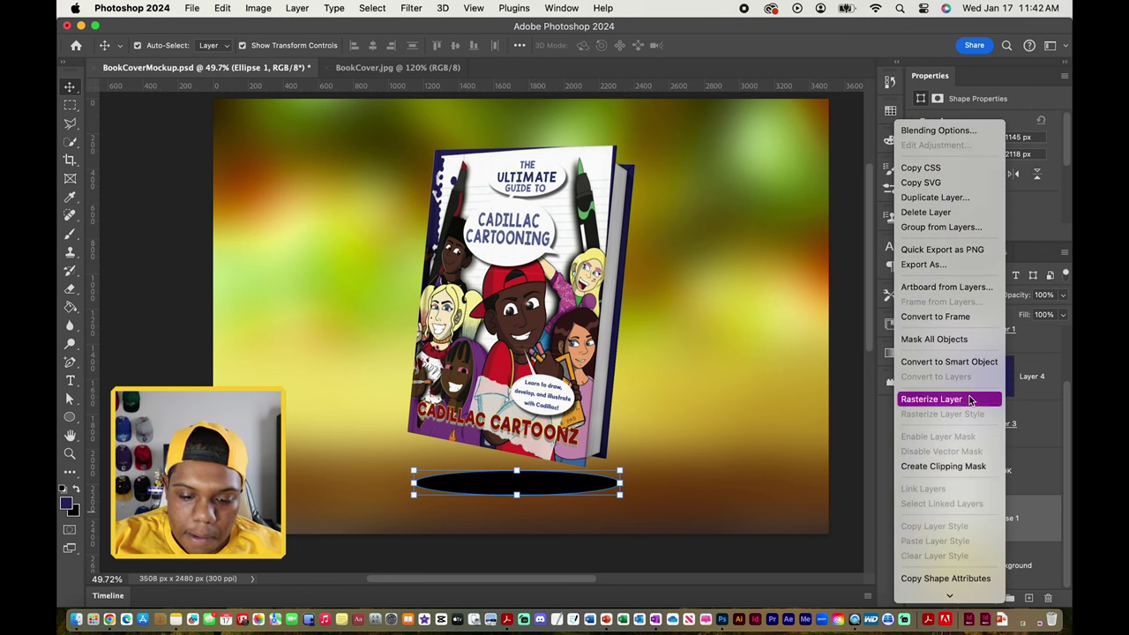
pyautogui.click(970, 400)
pyautogui.click(187, 250)
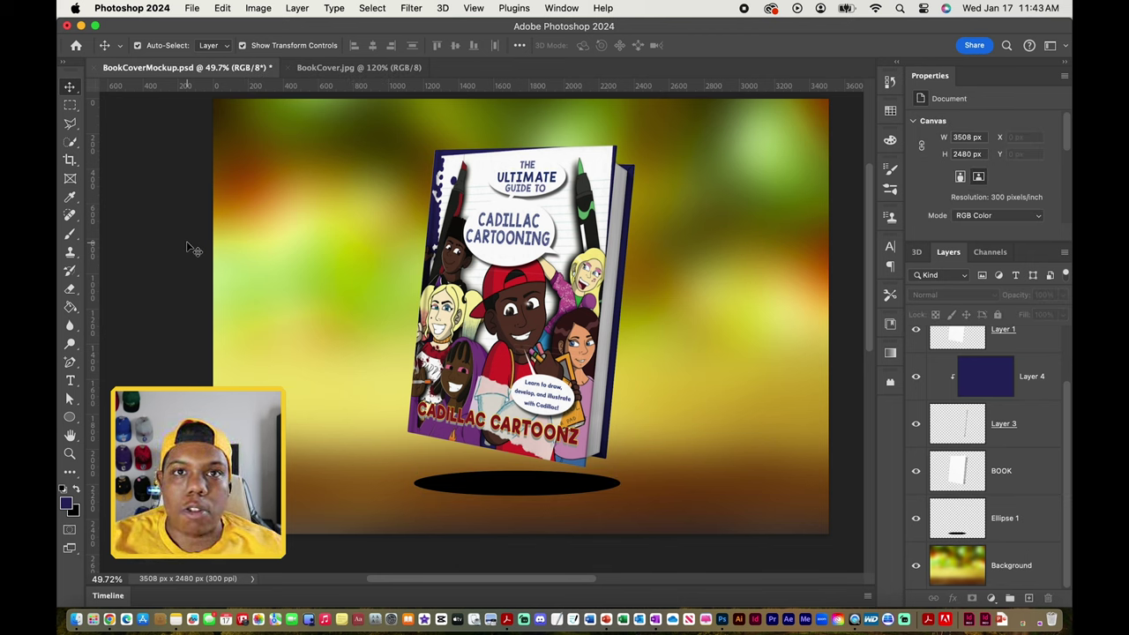
# Apply a Gaussian Blur with a radius of 94.2 pixels to the black ellipse beneath the book
pyautogui.click(539, 483)
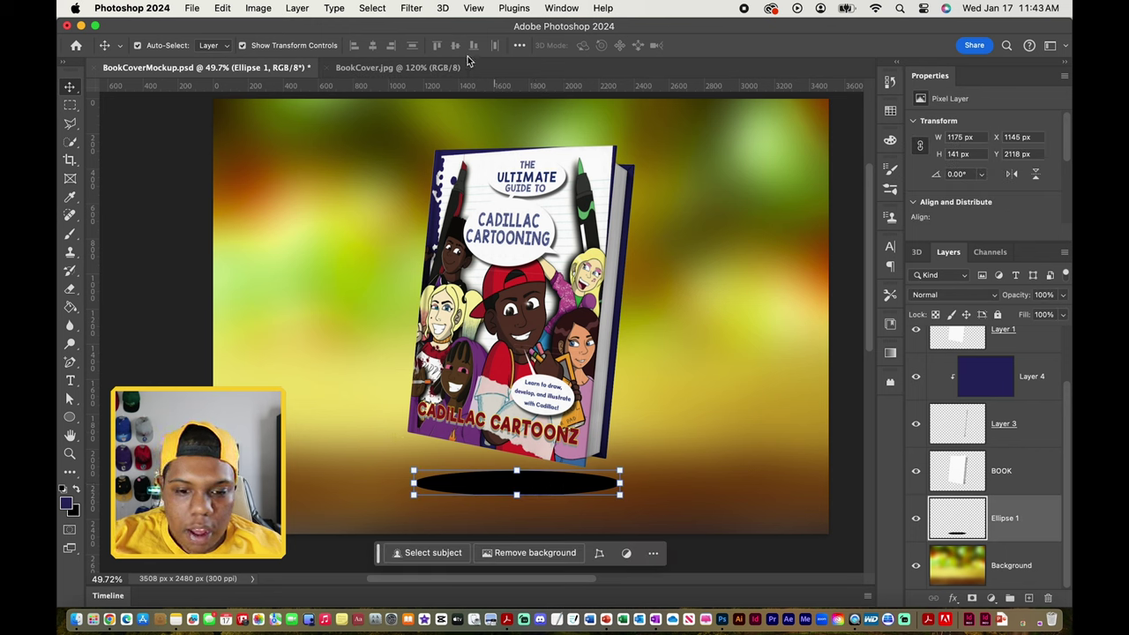
pyautogui.click(411, 8)
pyautogui.moveTo(425, 210)
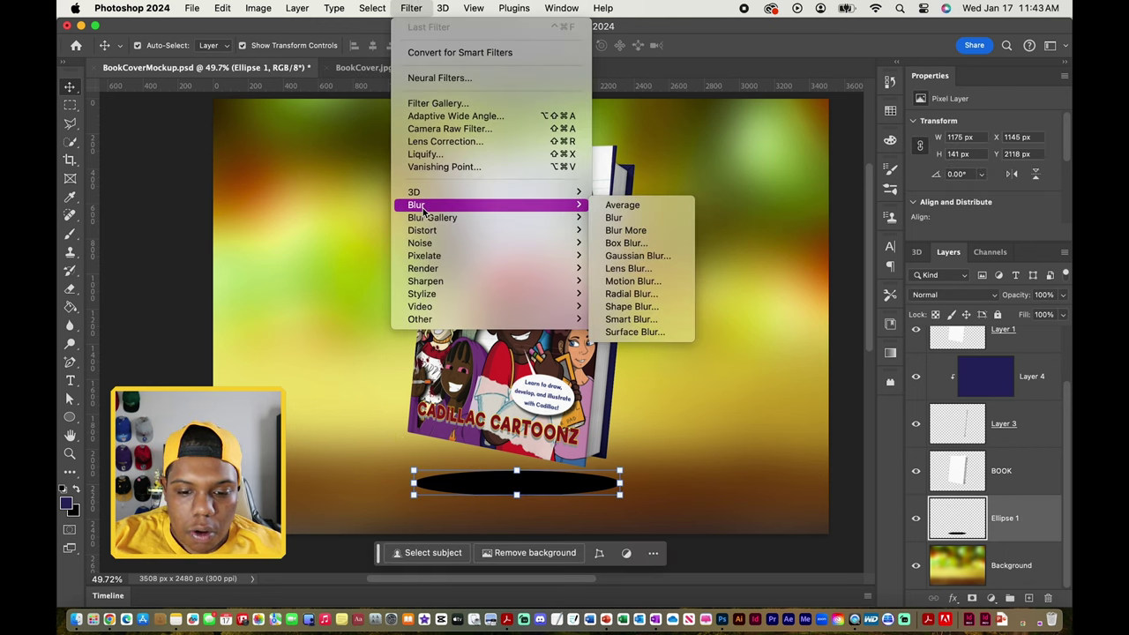
pyautogui.click(632, 256)
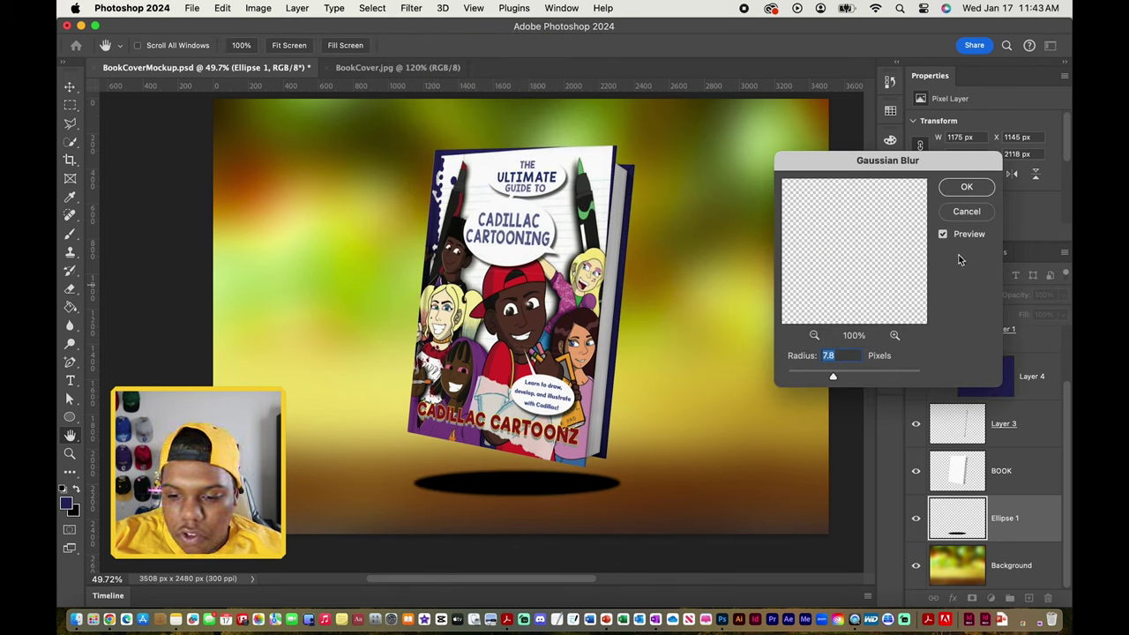
pyautogui.moveTo(832, 377); pyautogui.dragTo(872, 378)
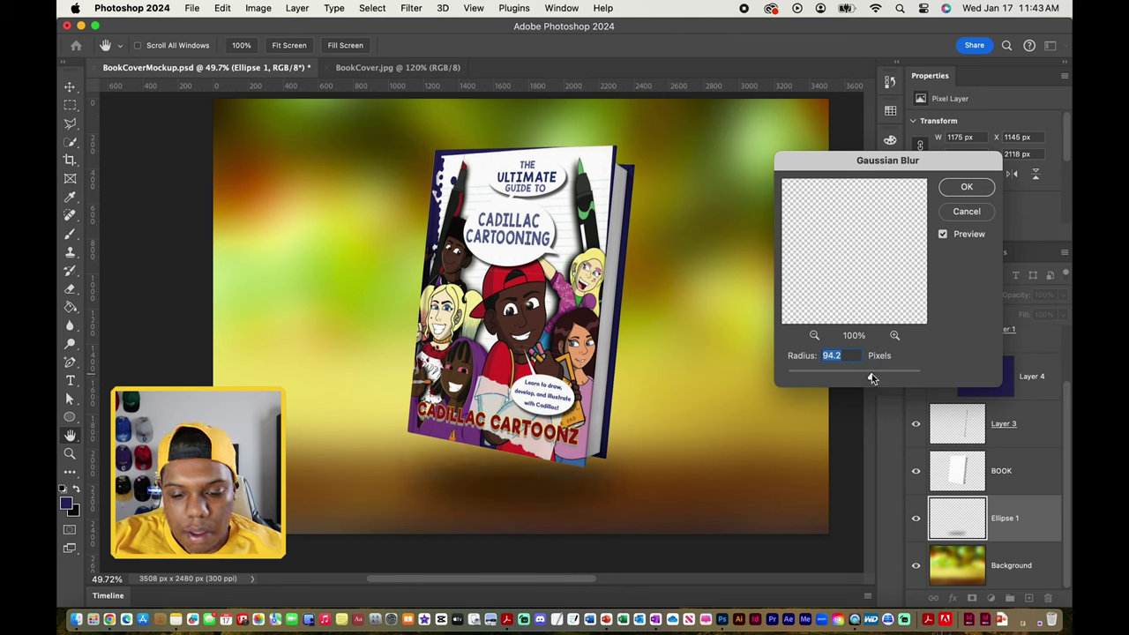
pyautogui.click(973, 187)
# Widen the blurred shadow on both sides to about 126% width, move it slightly up towards the book, apply the transform and deselect
pyautogui.moveTo(379, 480); pyautogui.dragTo(331, 480)
pyautogui.moveTo(654, 480); pyautogui.dragTo(679, 480)
pyautogui.moveTo(500, 484)
pyautogui.mouseDown()
pyautogui.moveTo(514, 476)
pyautogui.moveTo(504, 474)
pyautogui.mouseUp()
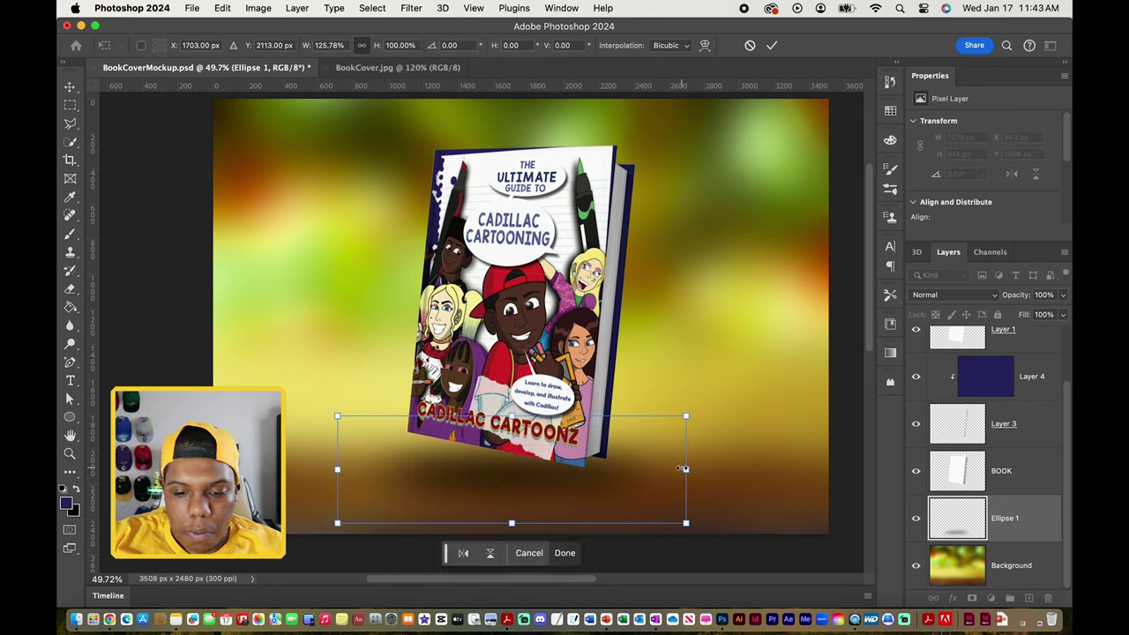
pyautogui.click(773, 46)
pyautogui.click(852, 185)
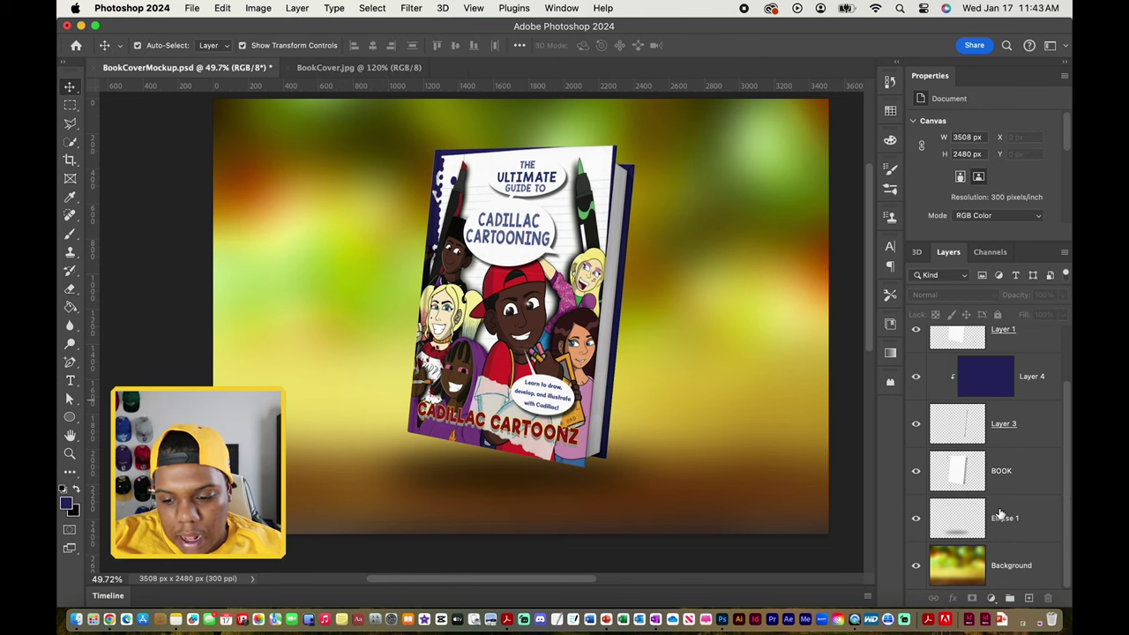
pyautogui.hscroll(-3, 853, 381)
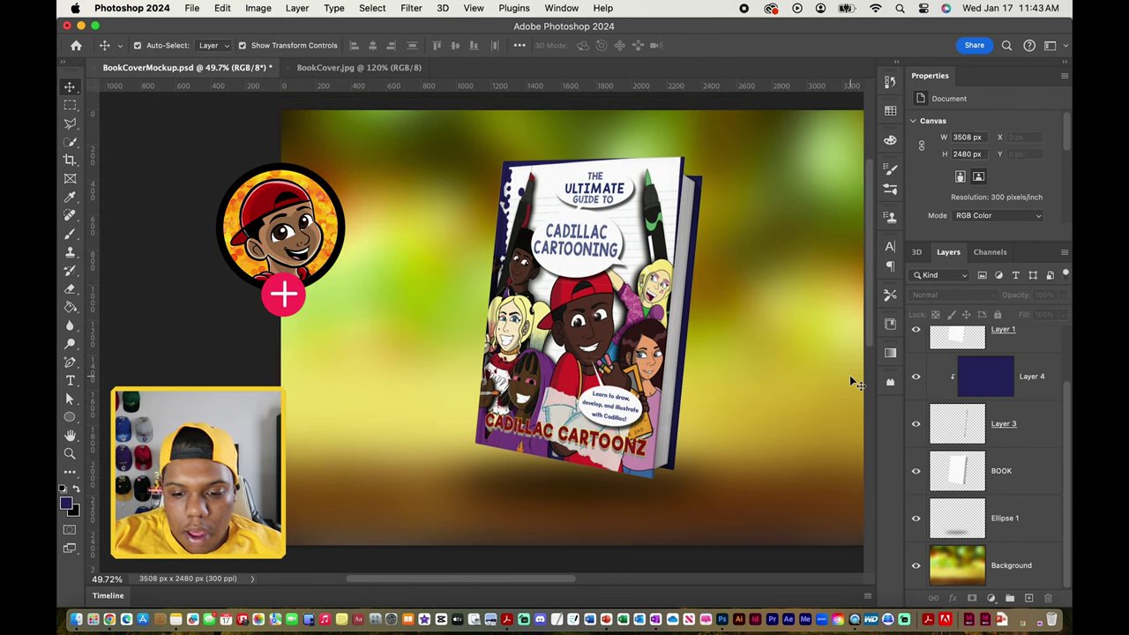
pyautogui.hscroll(1, 853, 381)
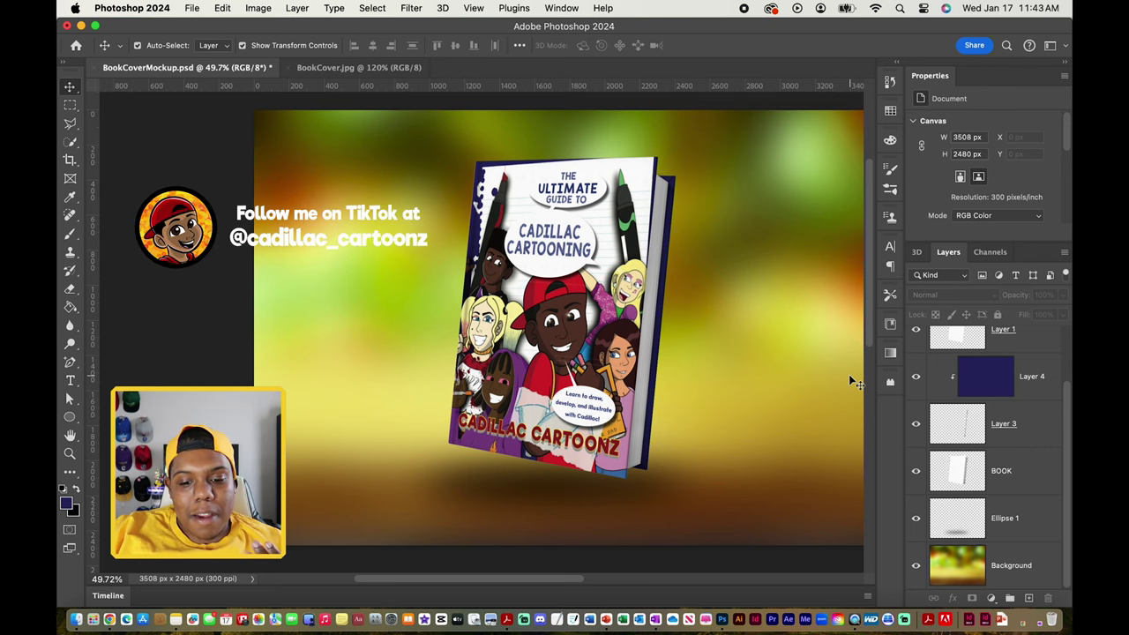
pyautogui.scroll(-1, 849, 381)
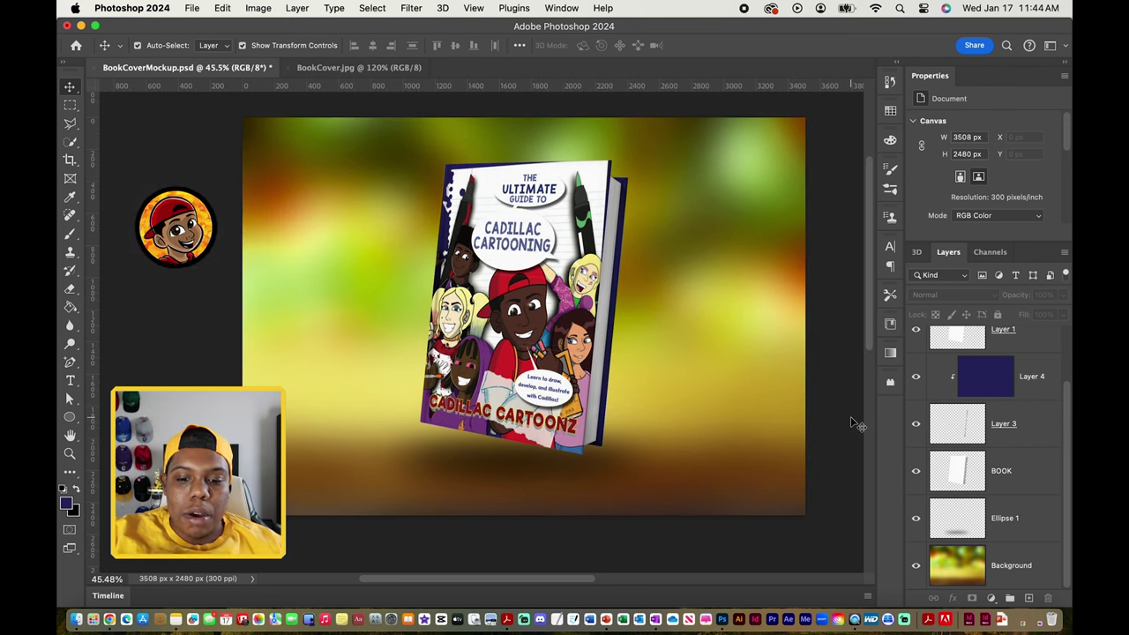